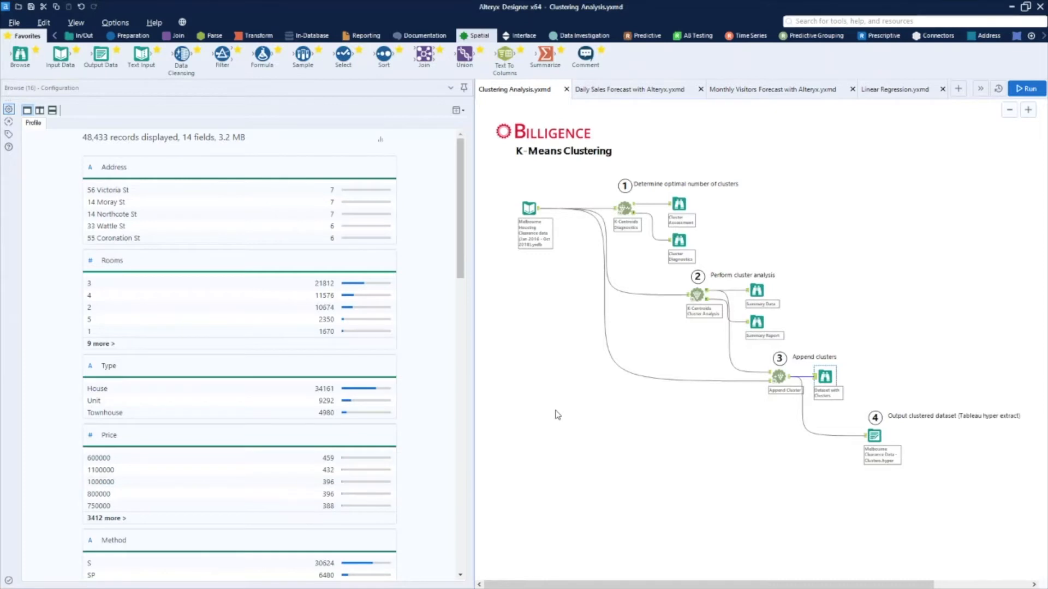
- Inspect the Melbourne housing input data, then the K-Centroids Diagnostics tool's field, clustering and graphics settings
left_click(527, 207)
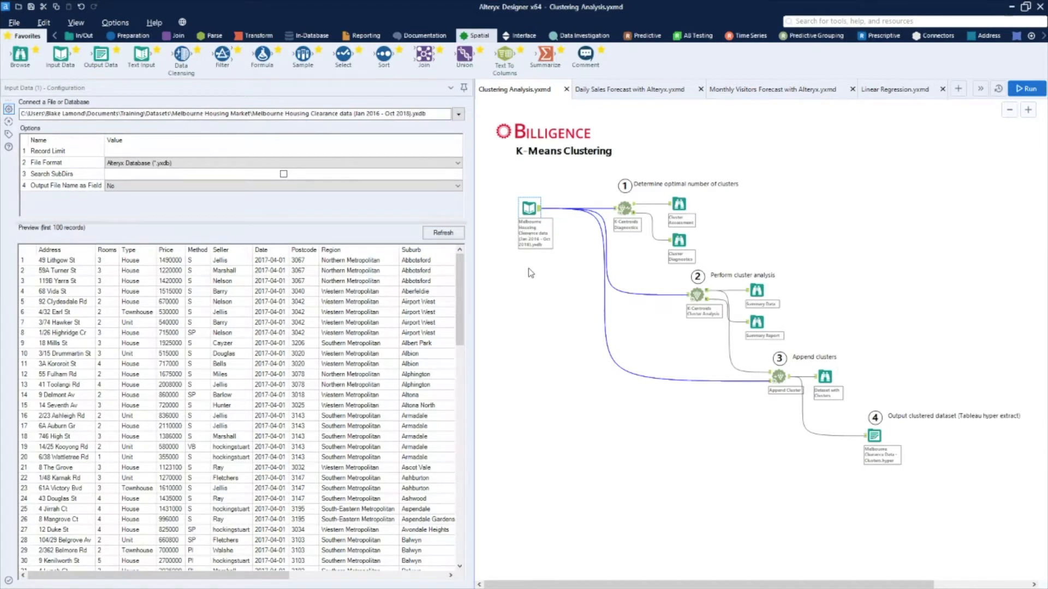
left_click(528, 267)
left_click(624, 208)
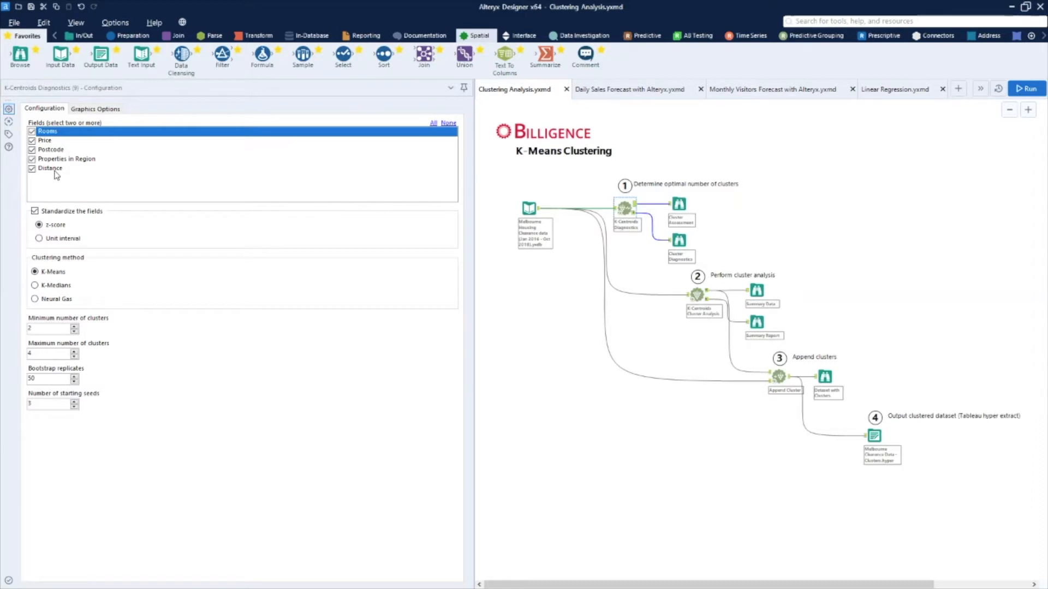
left_click(59, 226)
left_click(92, 110)
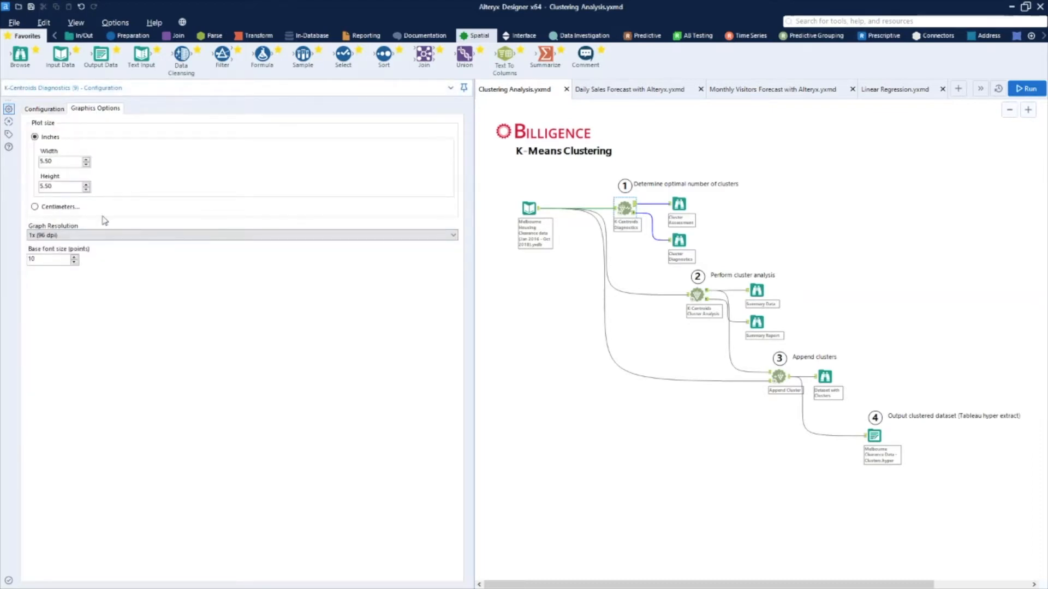
left_click(55, 111)
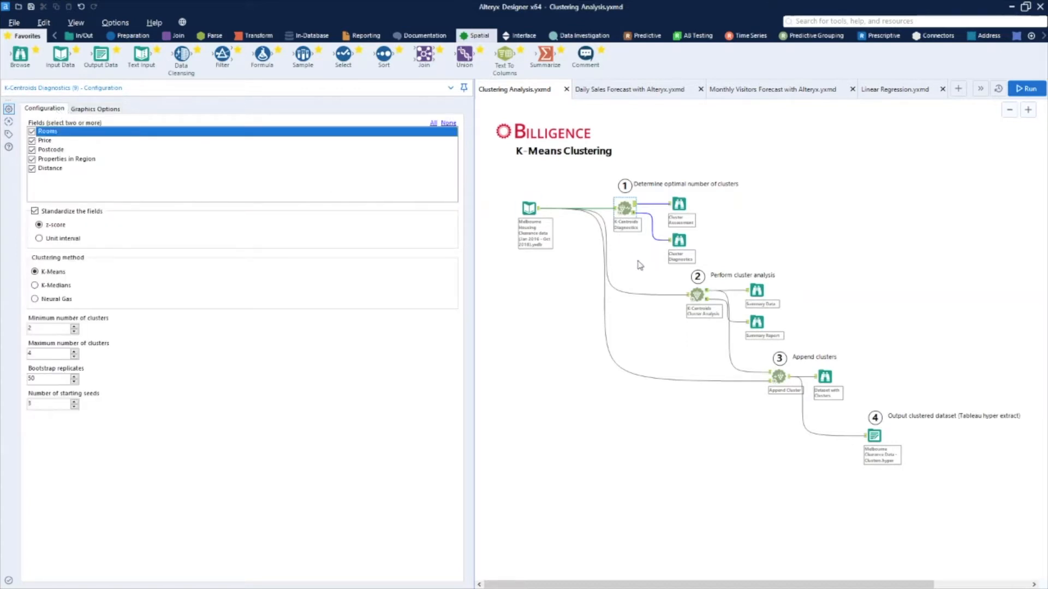
- Examine the K-Means Cluster Assessment report's summary statistics and index plots, widening the results area for easier reading
left_click(678, 240)
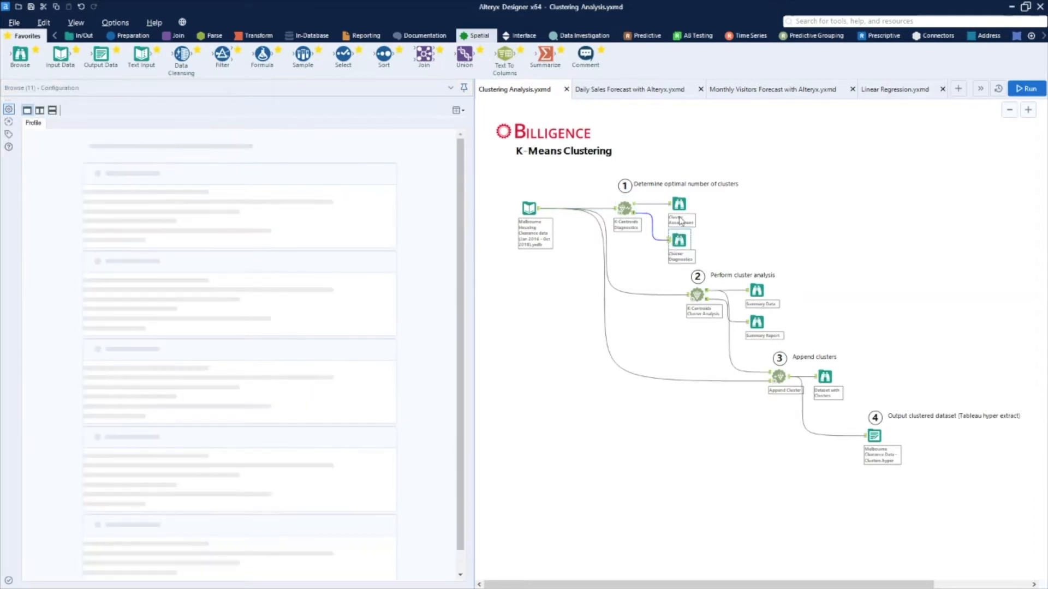
left_click(679, 205)
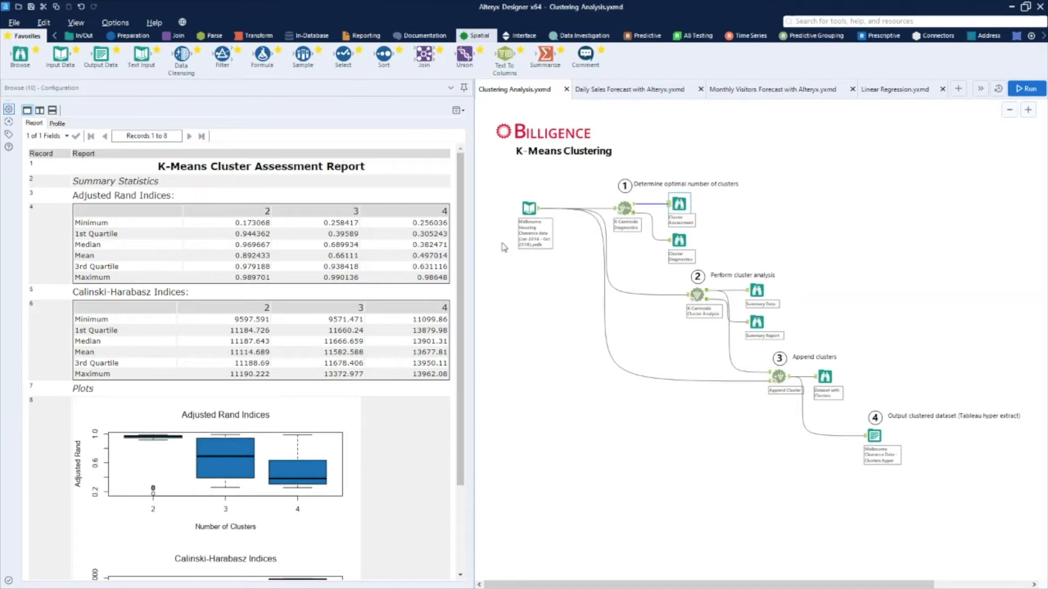
left_click_drag(479, 233, 505, 235)
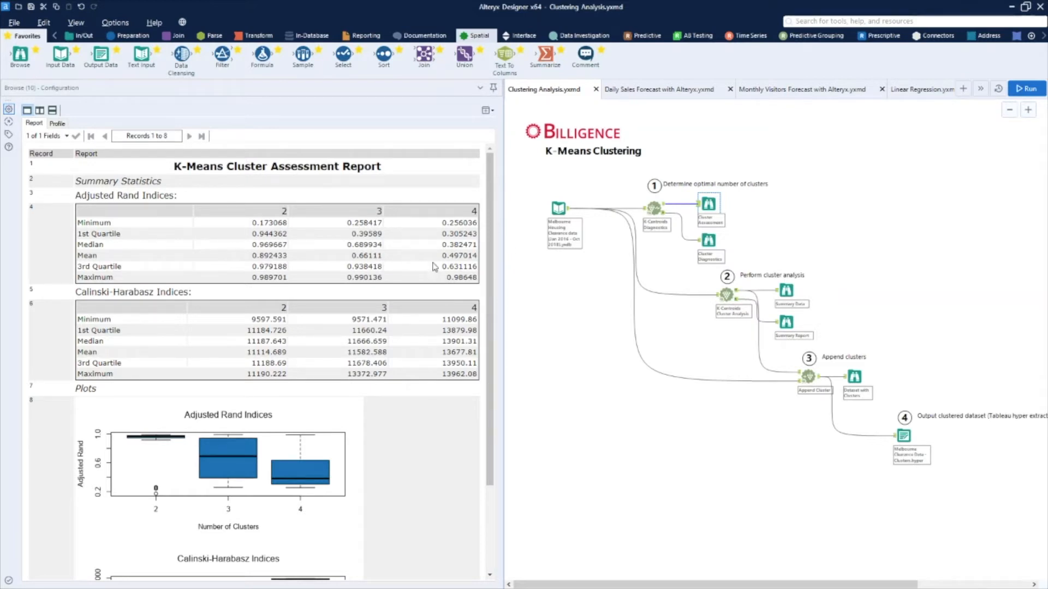
scroll(314, 217, "down", 3)
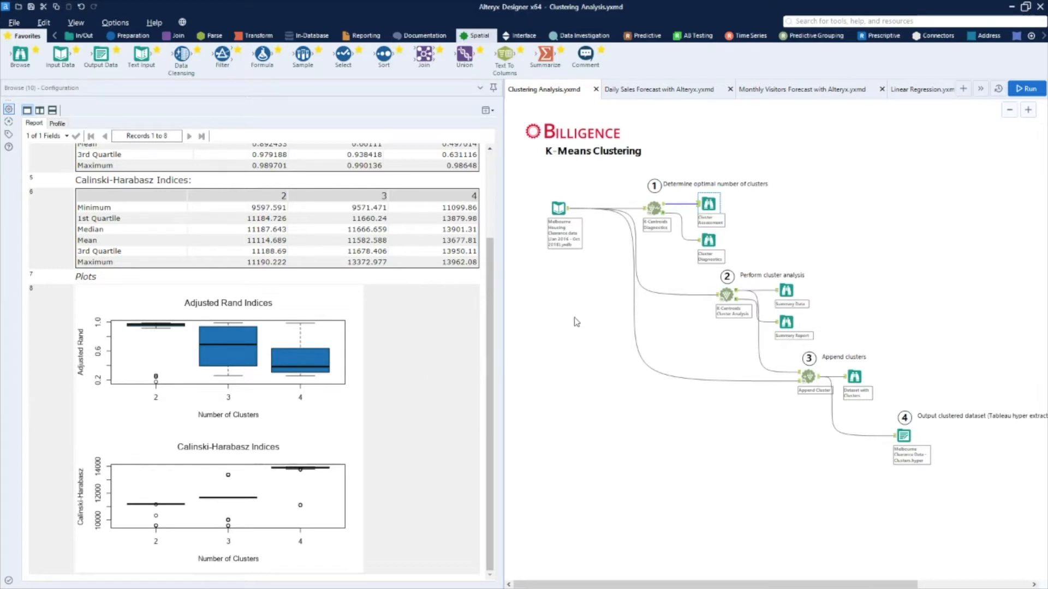
- Review the K-Centroids Cluster Analysis tool's fields, standardization, clustering method, number of clusters and plot options
left_click(727, 295)
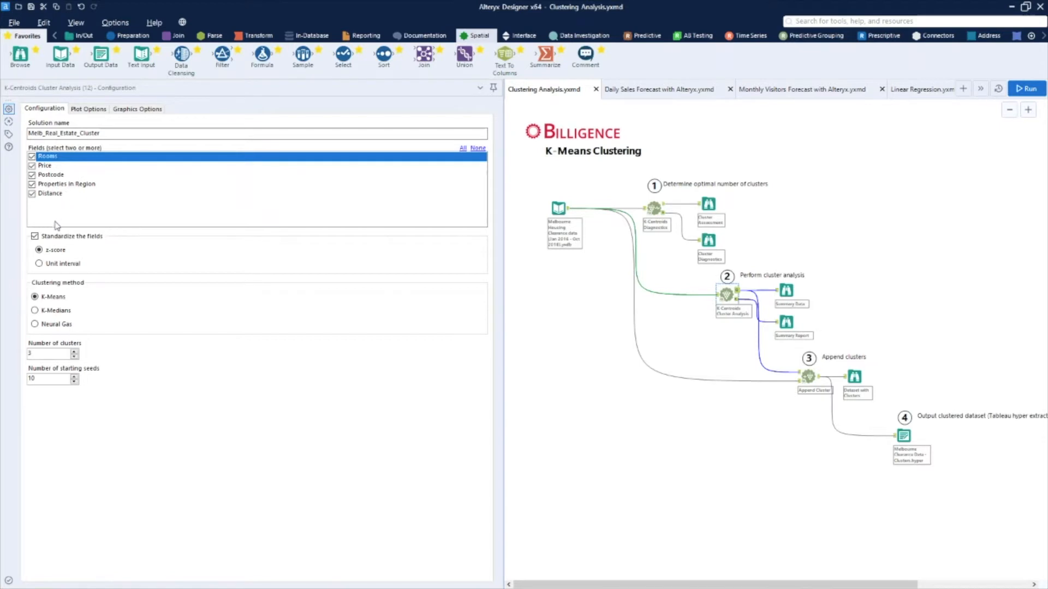
left_click(52, 254)
left_click(44, 352)
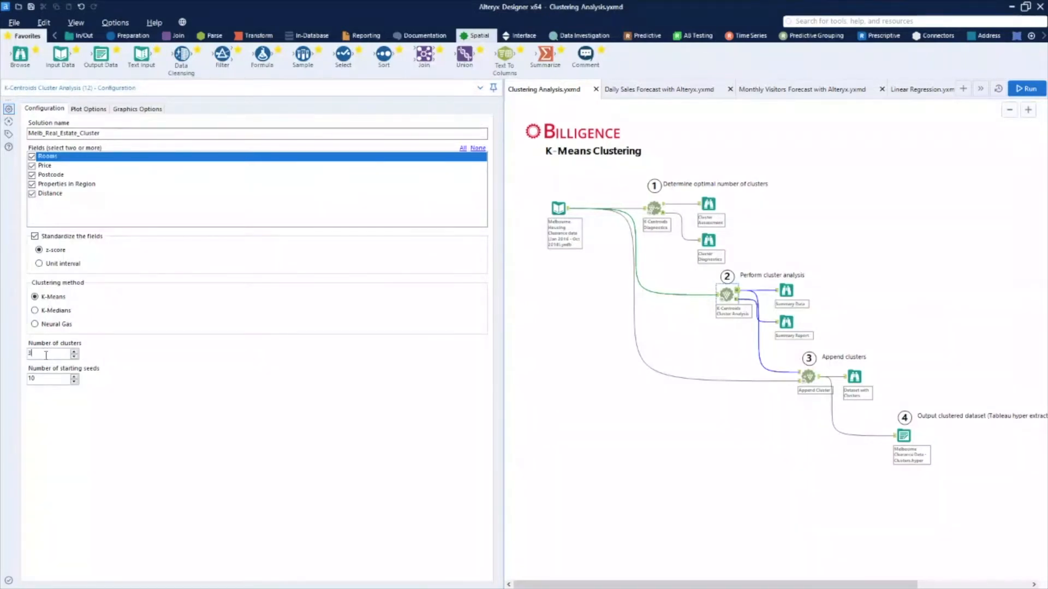
left_click(87, 109)
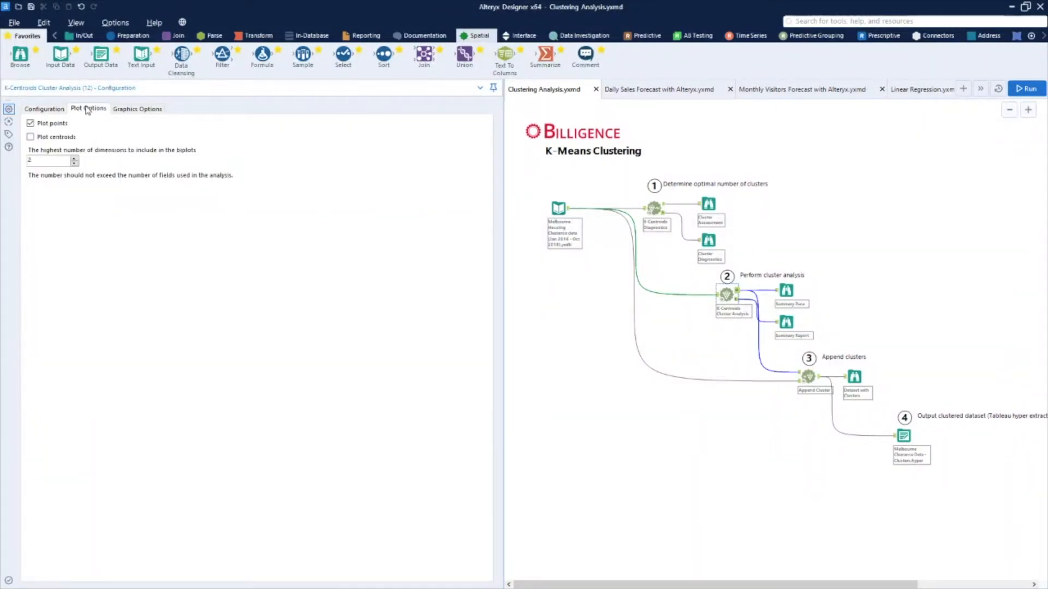
left_click(127, 112)
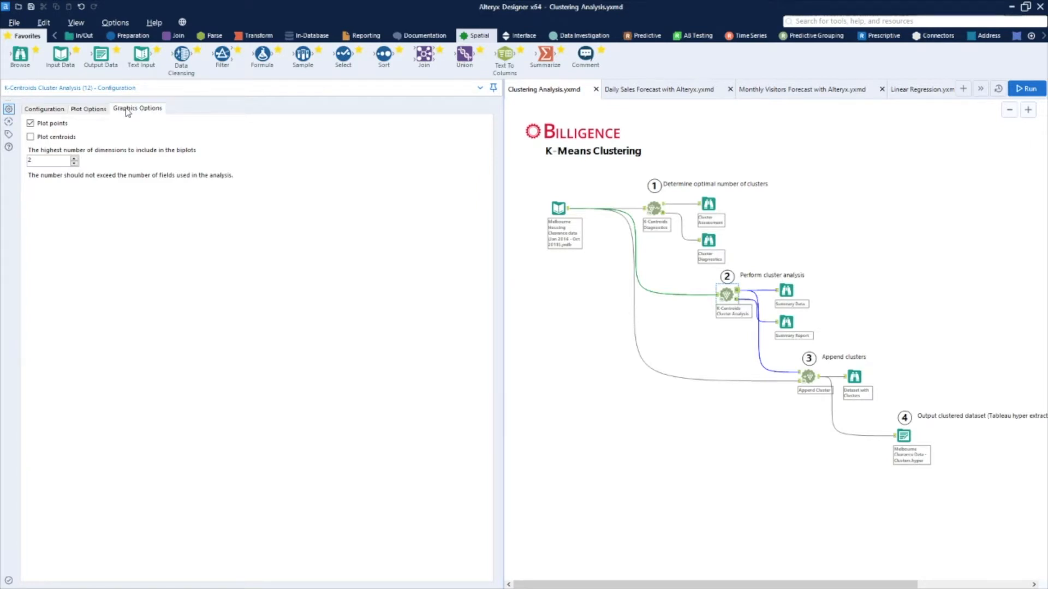
left_click(90, 110)
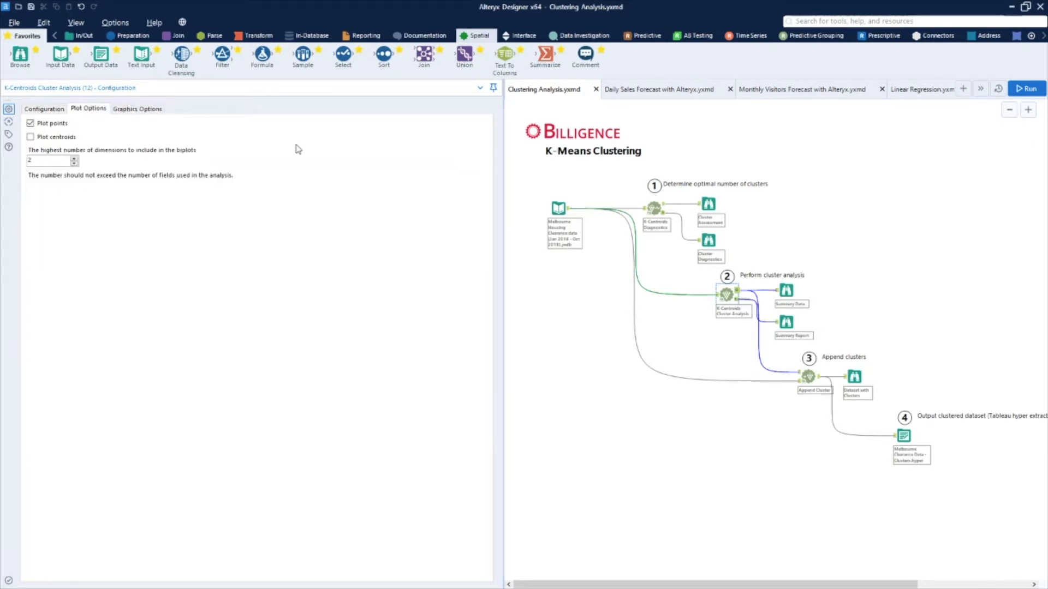
- Examine the K-Means solution's Summary Report, highlighting the cluster information and the convergence iterations
left_click(784, 320)
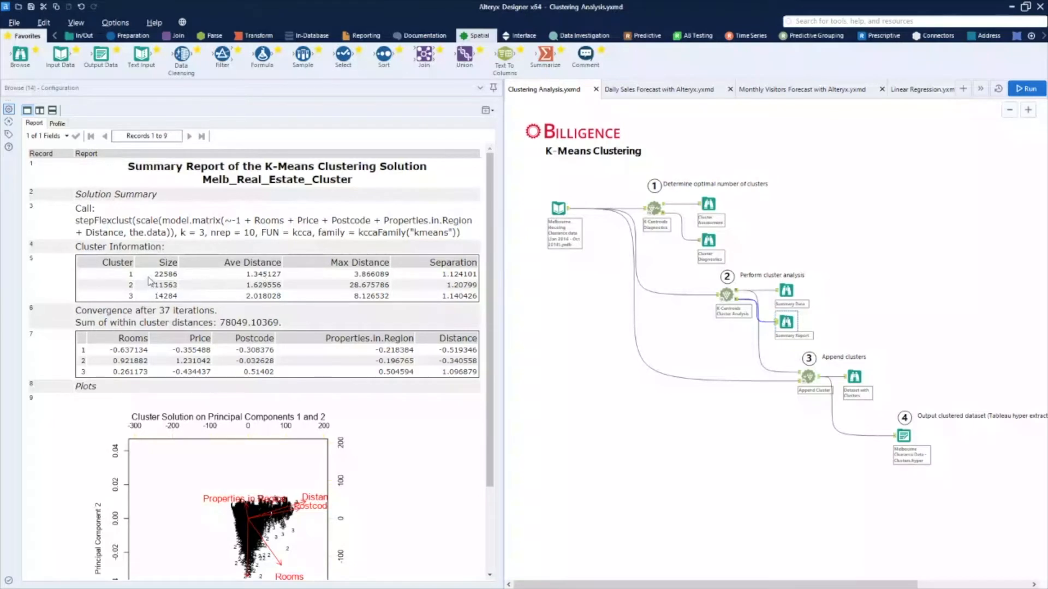
left_click_drag(150, 280, 184, 284)
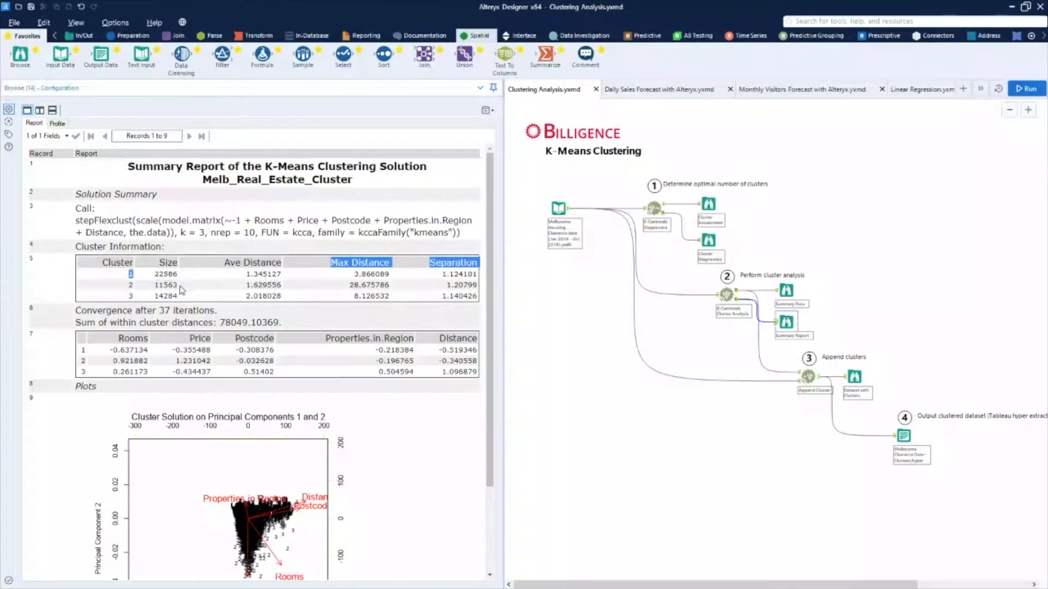
left_click(244, 279)
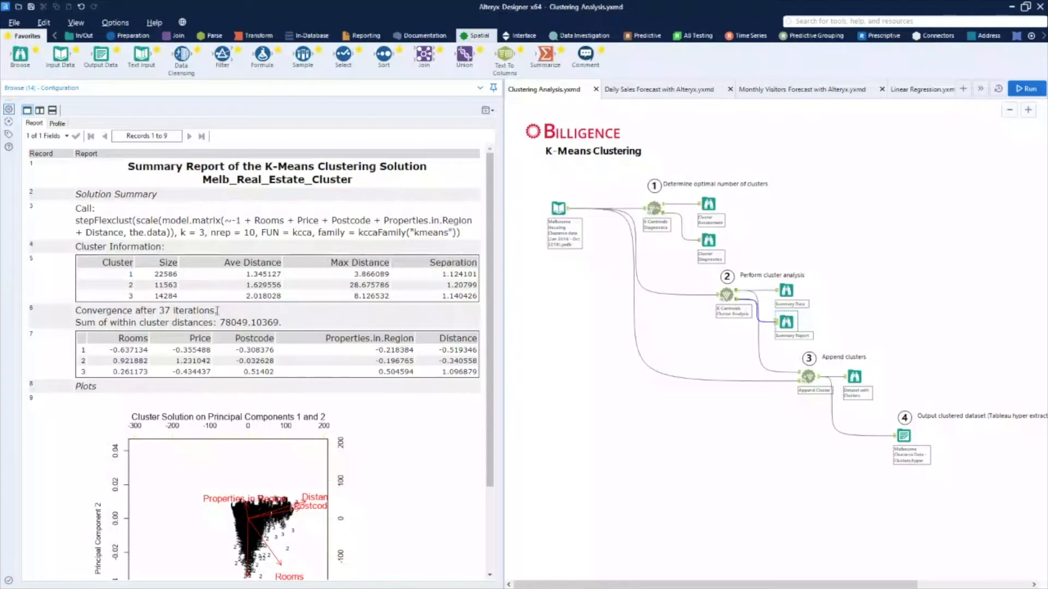
left_click_drag(217, 311, 159, 311)
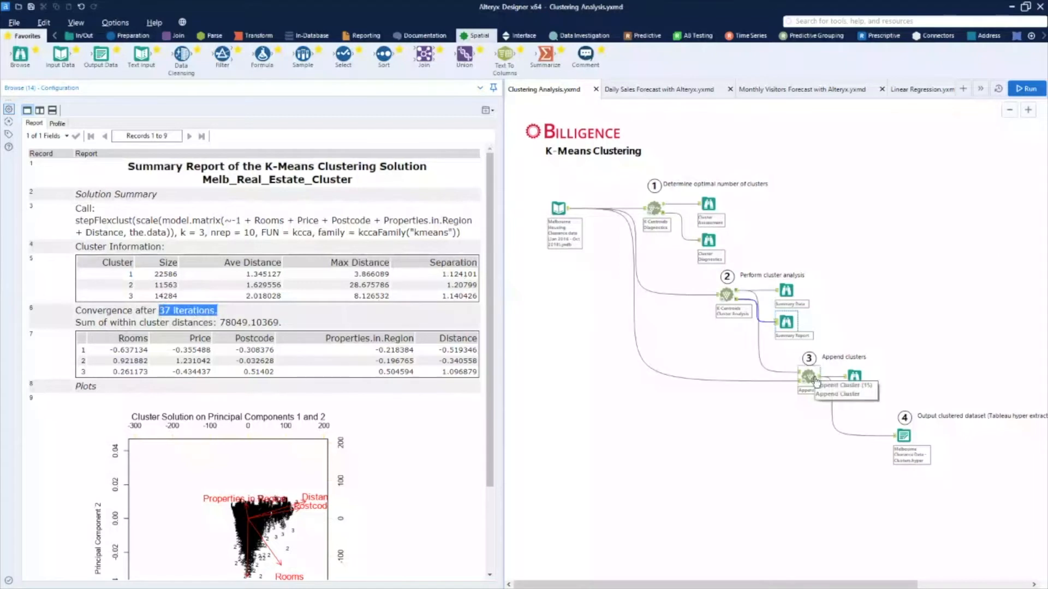
- Check the Append Cluster tool's field name setting and browse the field profiles of the dataset with clusters
scroll(816, 381, "up", 3)
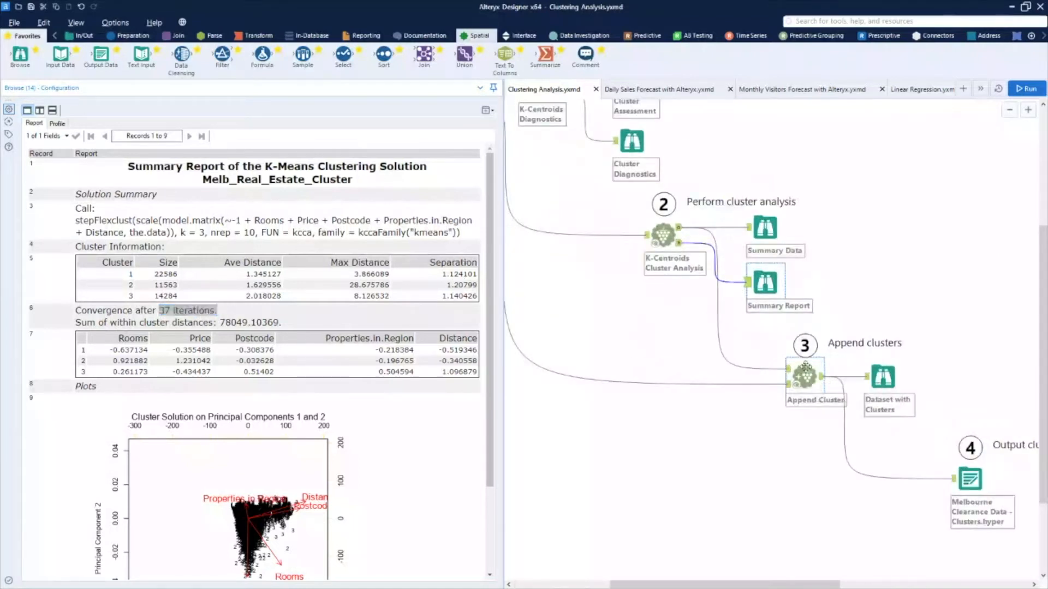
left_click(806, 366)
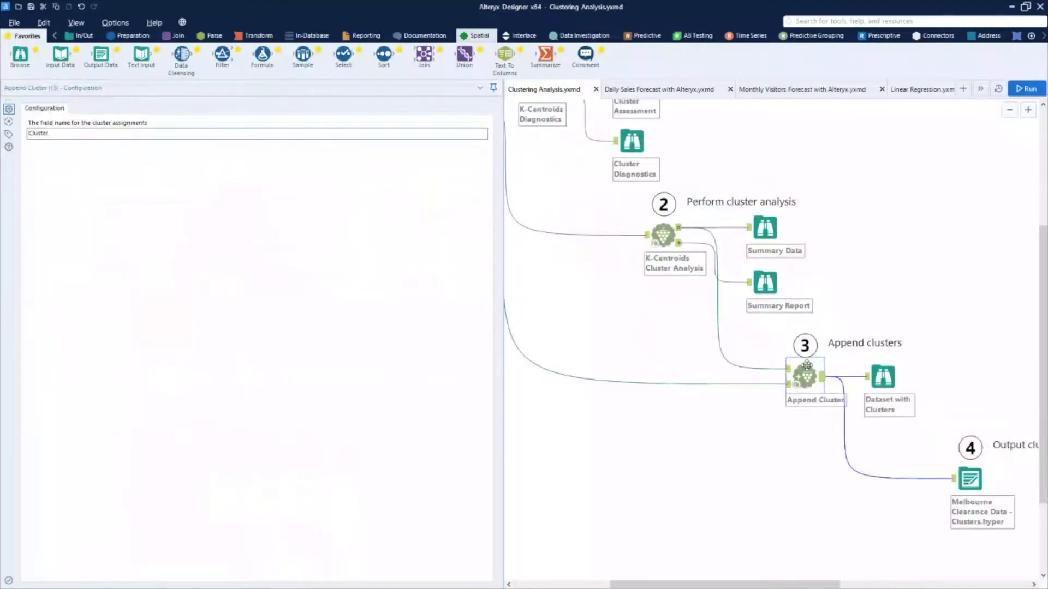
left_click(874, 376)
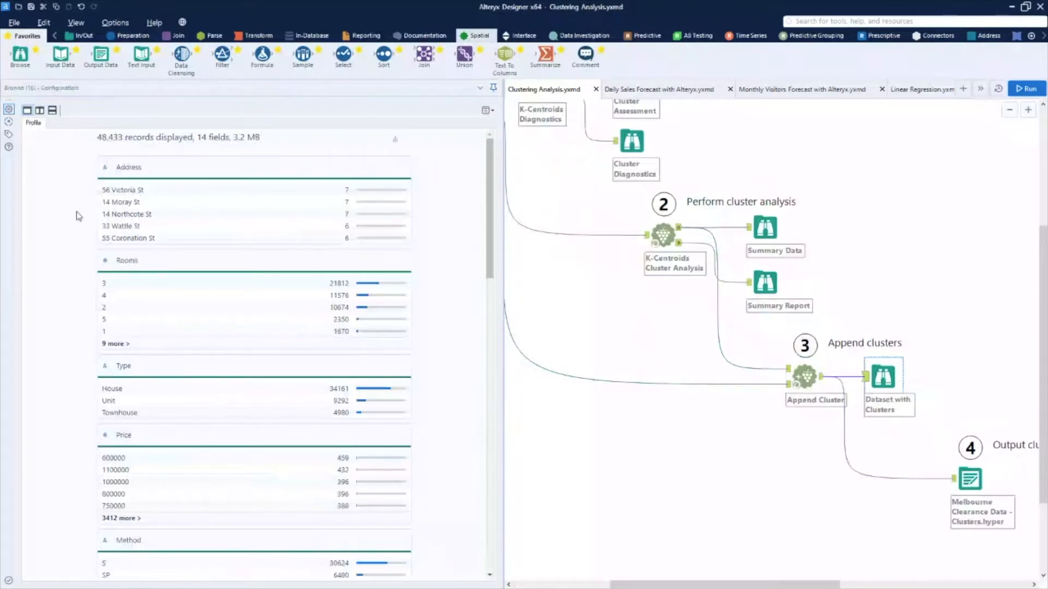
scroll(79, 216, "down", 2)
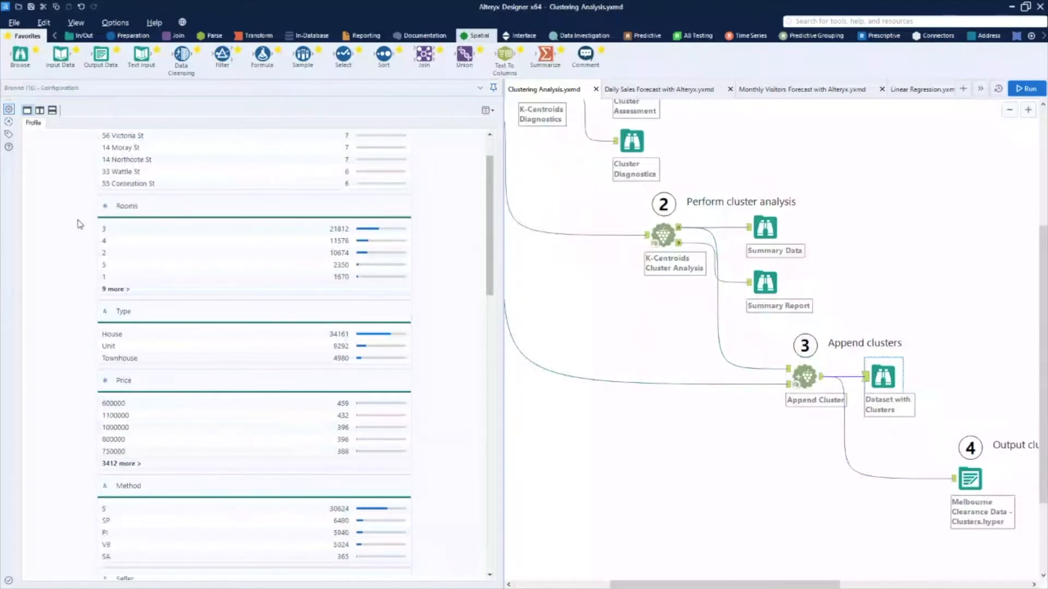
scroll(347, 241, "down", 2)
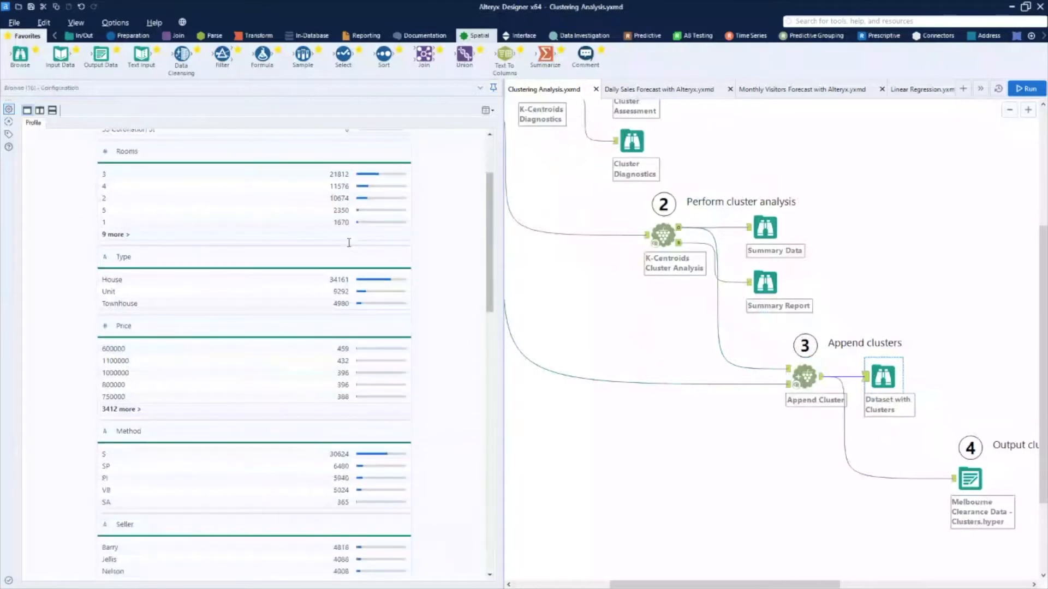
scroll(349, 242, "down", 10)
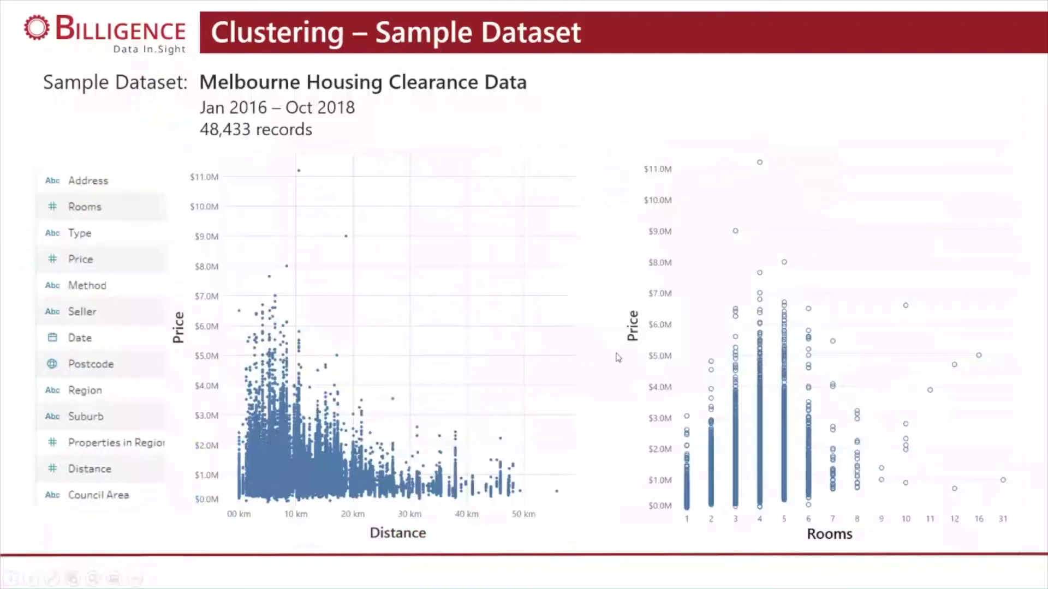
left_click(606, 262)
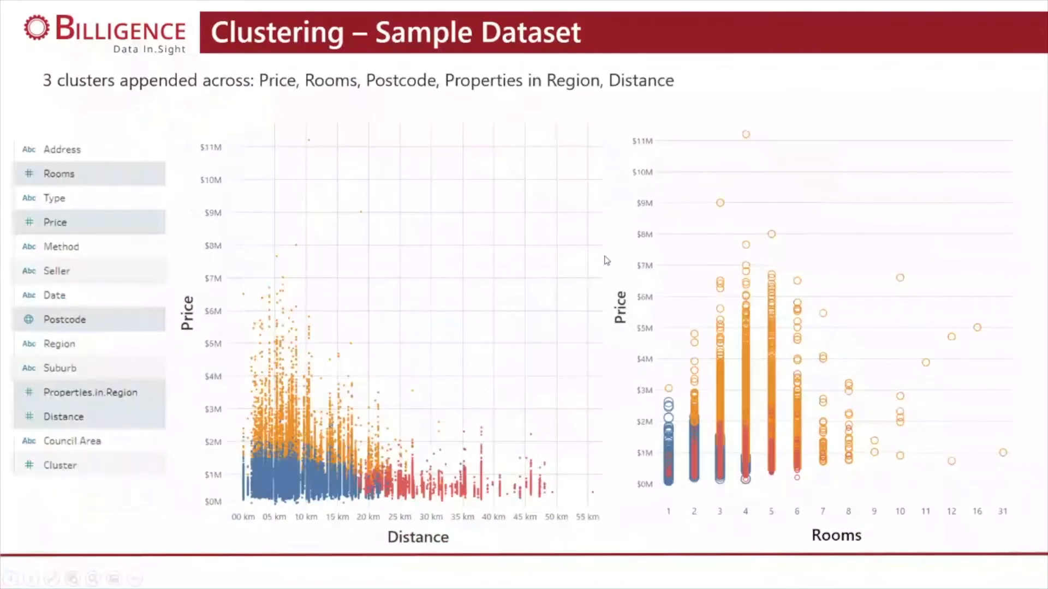
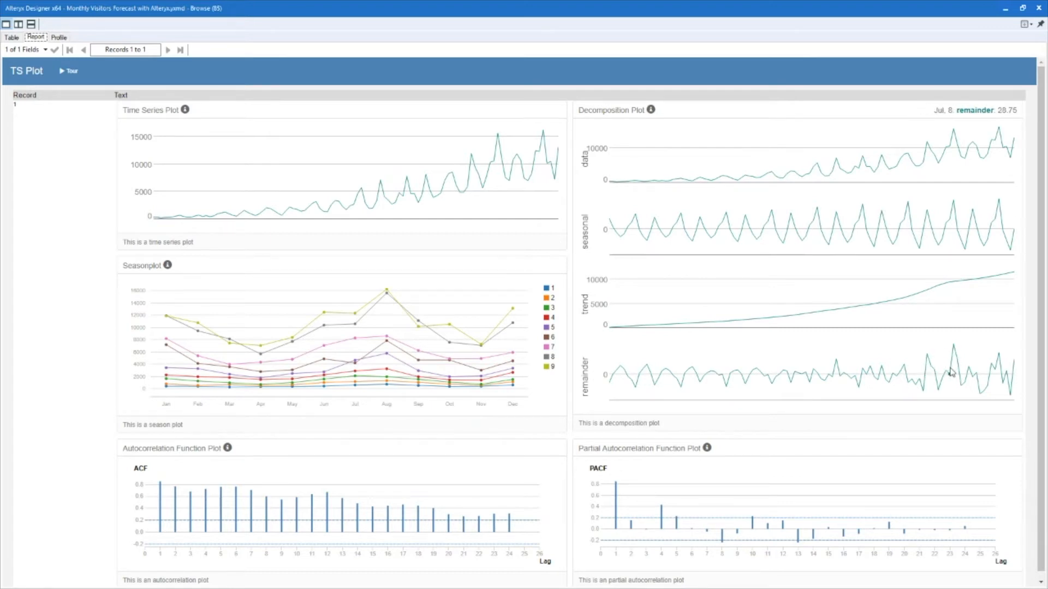
- Examine the TS Plot report's decomposition plot and the monthly values in its season plot, and close the report window
scroll(884, 405, "down", 1)
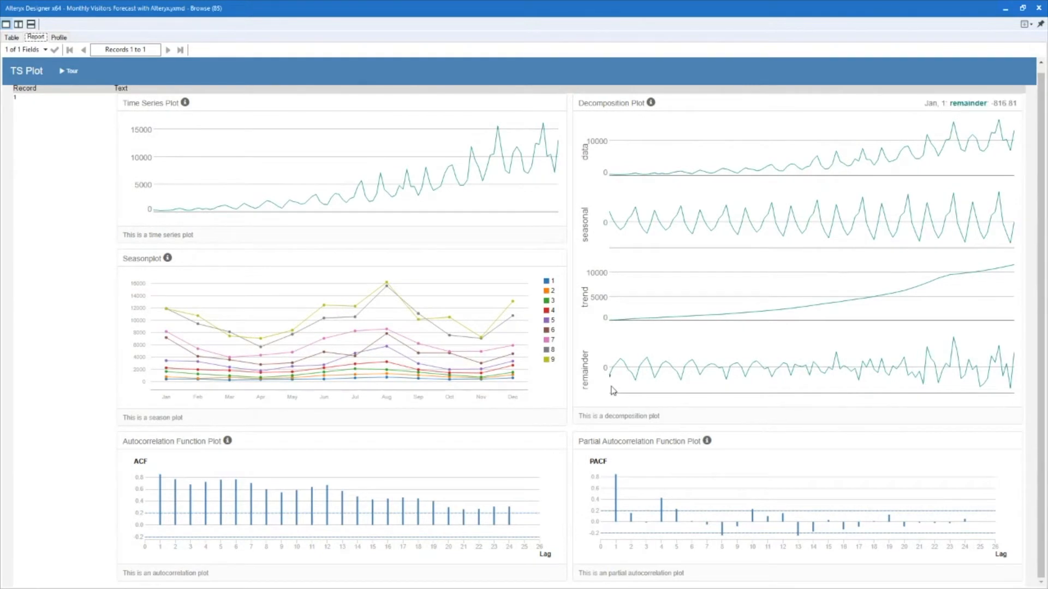
scroll(655, 395, "up", 1)
scroll(677, 396, "down", 1)
mouse_move(427, 308)
mouse_move(320, 315)
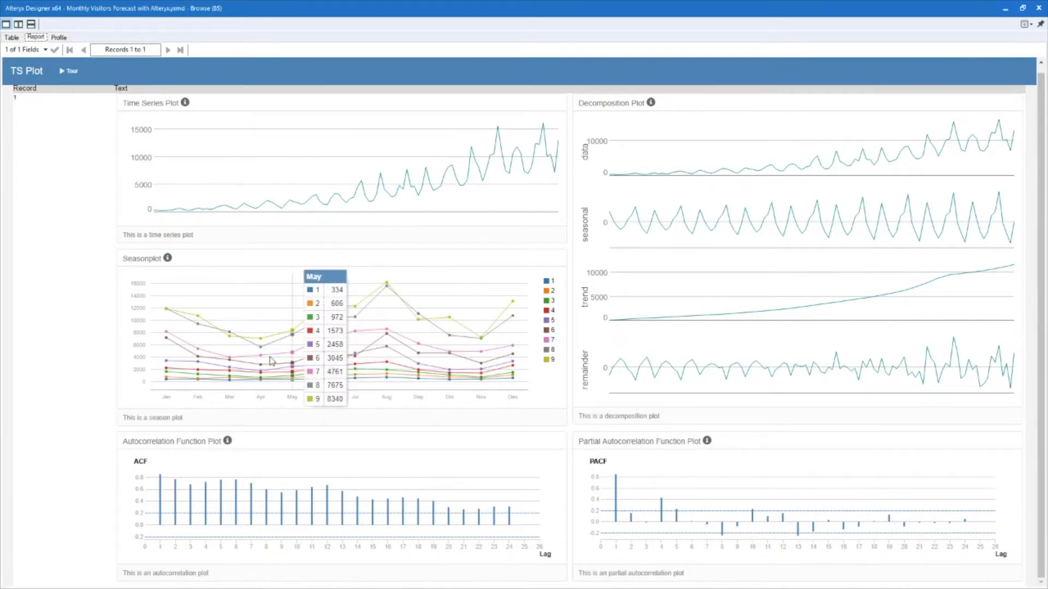
mouse_move(403, 329)
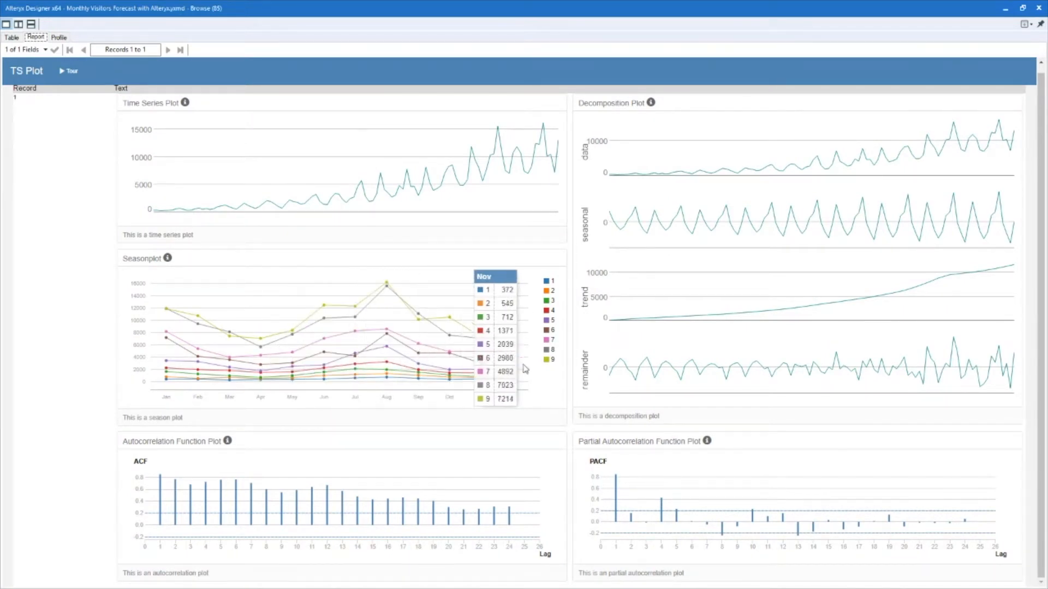
scroll(564, 397, "up", 1)
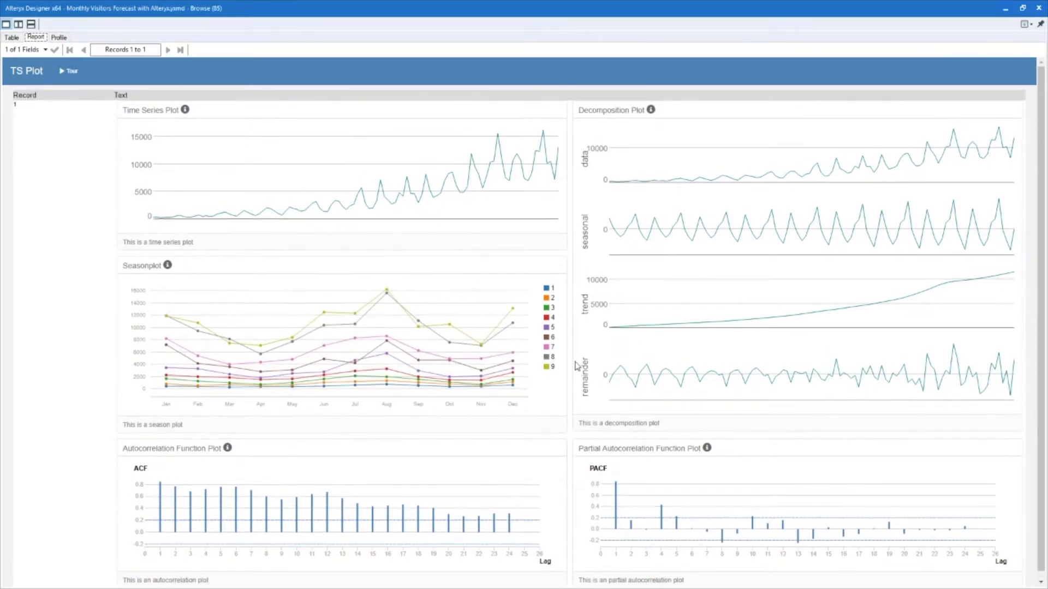
mouse_move(634, 218)
left_click(1040, 9)
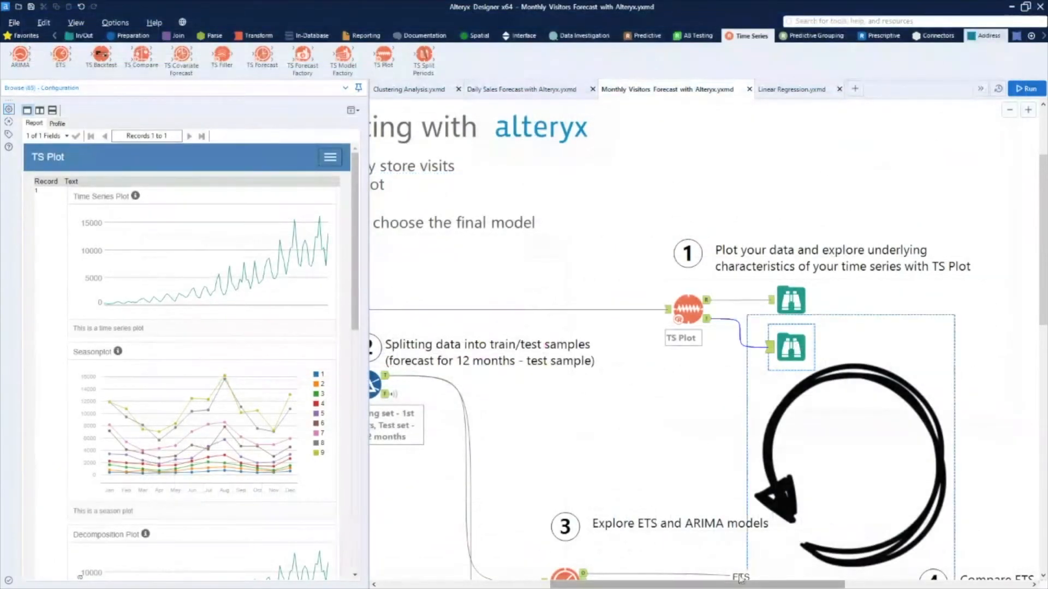
- Look over the train/test split and the model exploration stage of the forecasting workflow, and open the ETS tool's configuration
left_click_drag(756, 586, 702, 583)
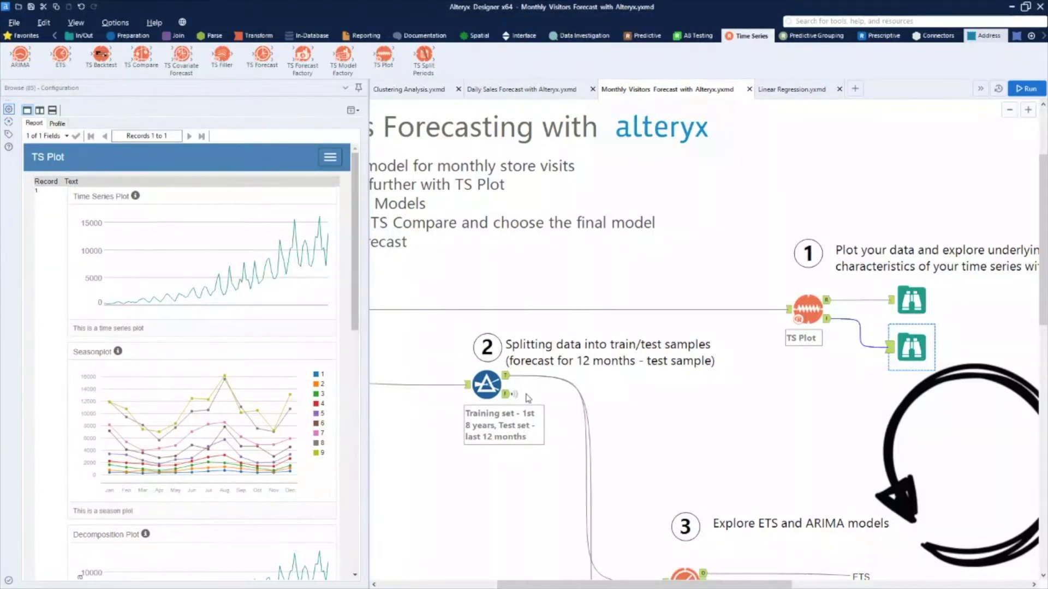
scroll(579, 390, "down", 1)
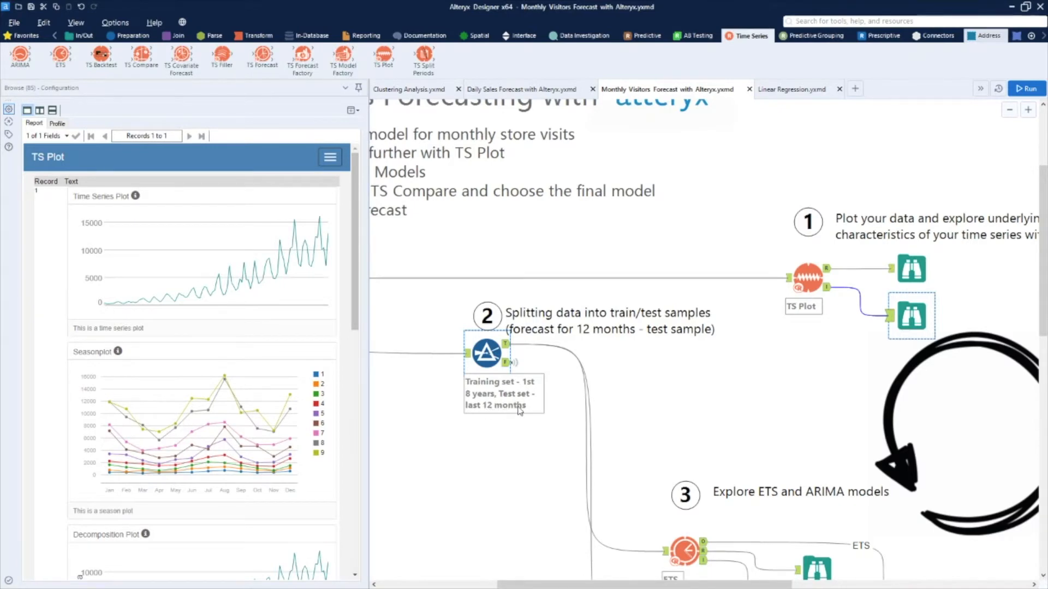
left_click_drag(589, 585, 653, 585)
scroll(677, 502, "down", 5)
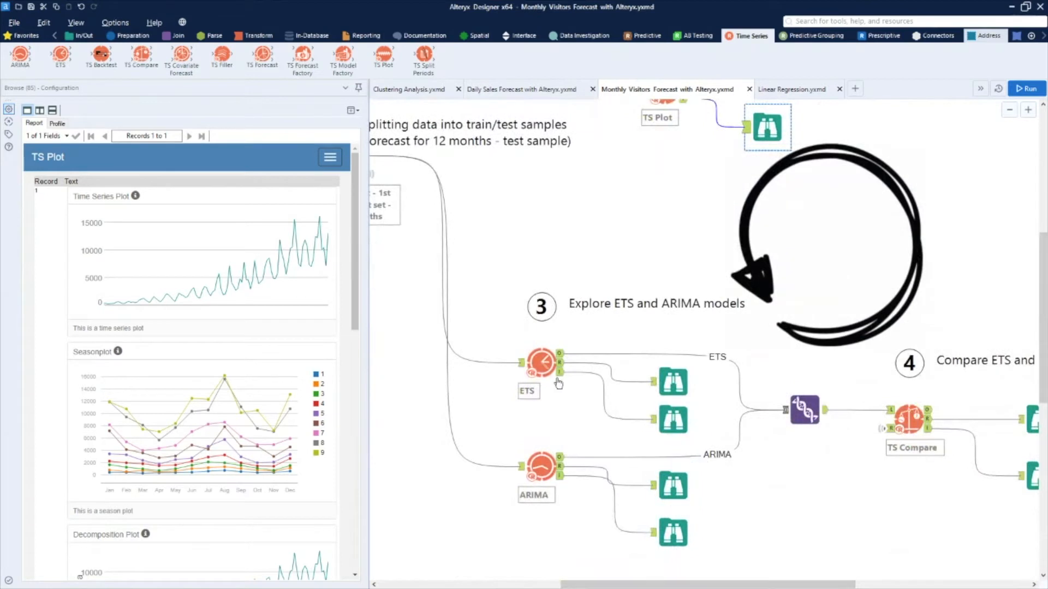
left_click_drag(729, 584, 688, 584)
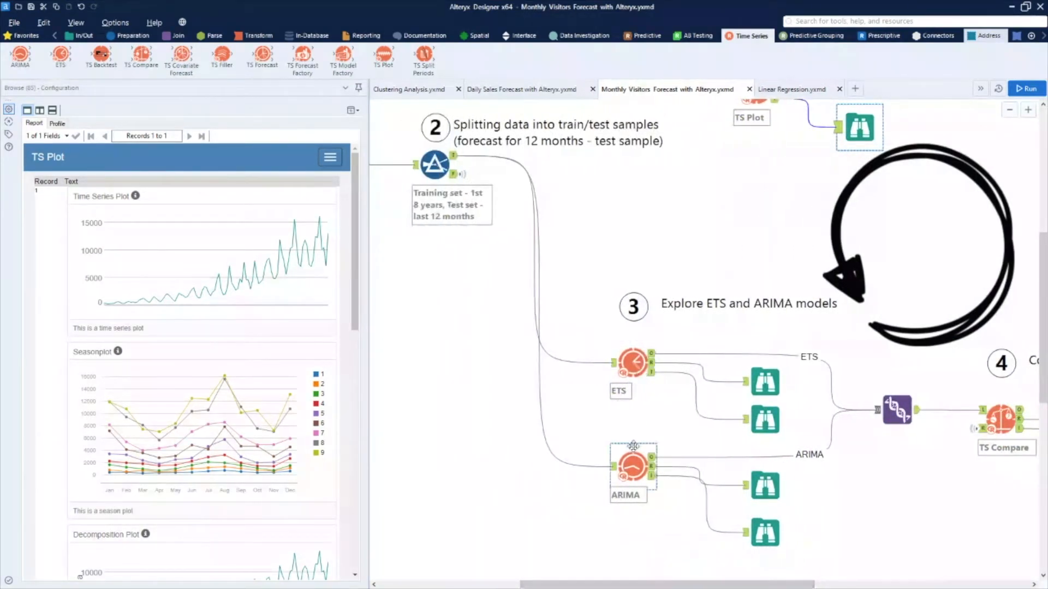
left_click(636, 371)
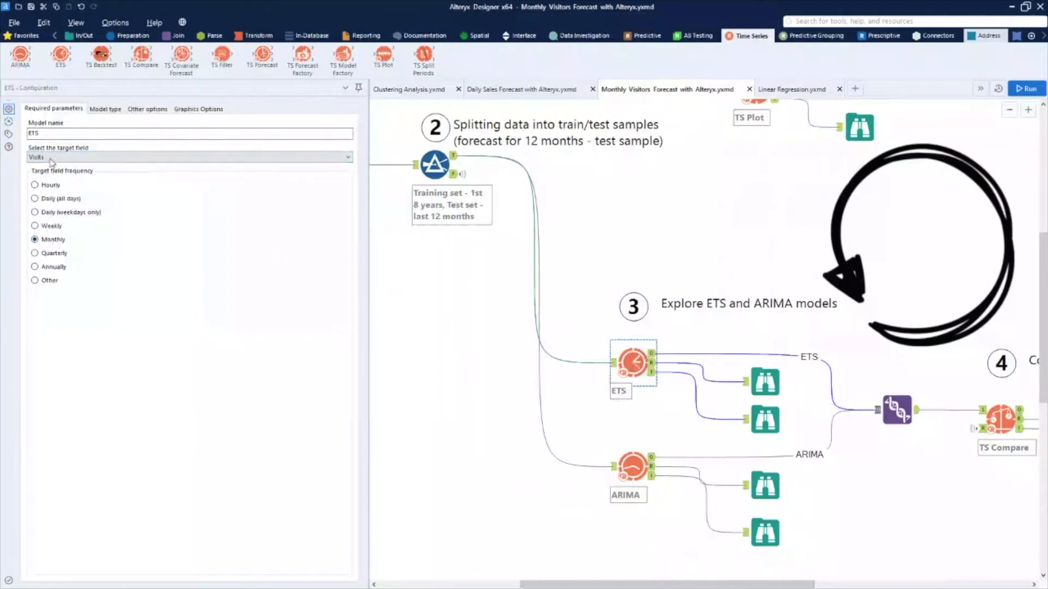
- Review the ETS tool's model type, other options, graphics options and required parameters
left_click(107, 109)
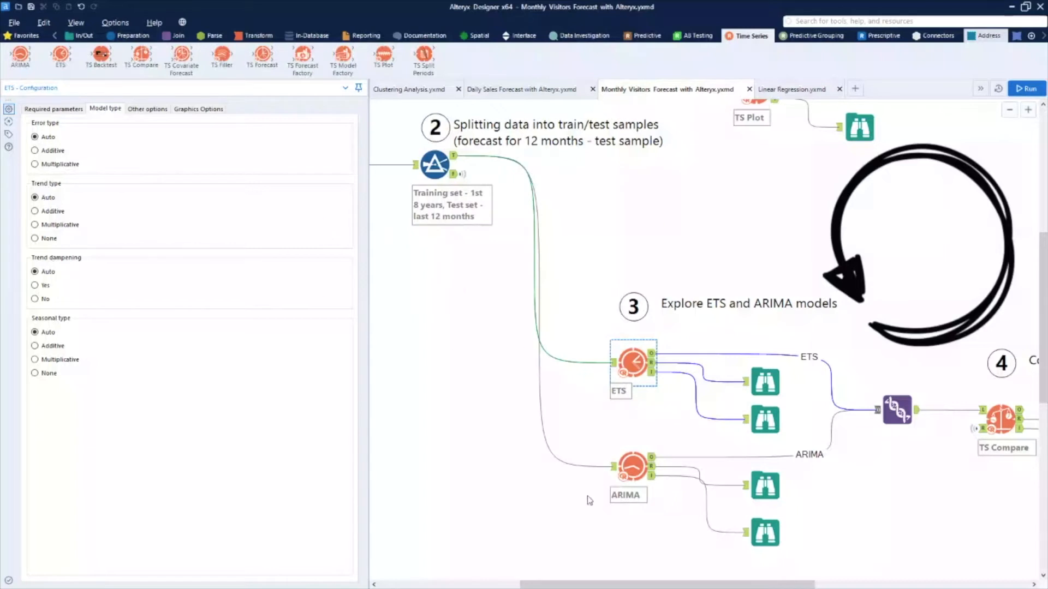
left_click_drag(594, 585, 621, 585)
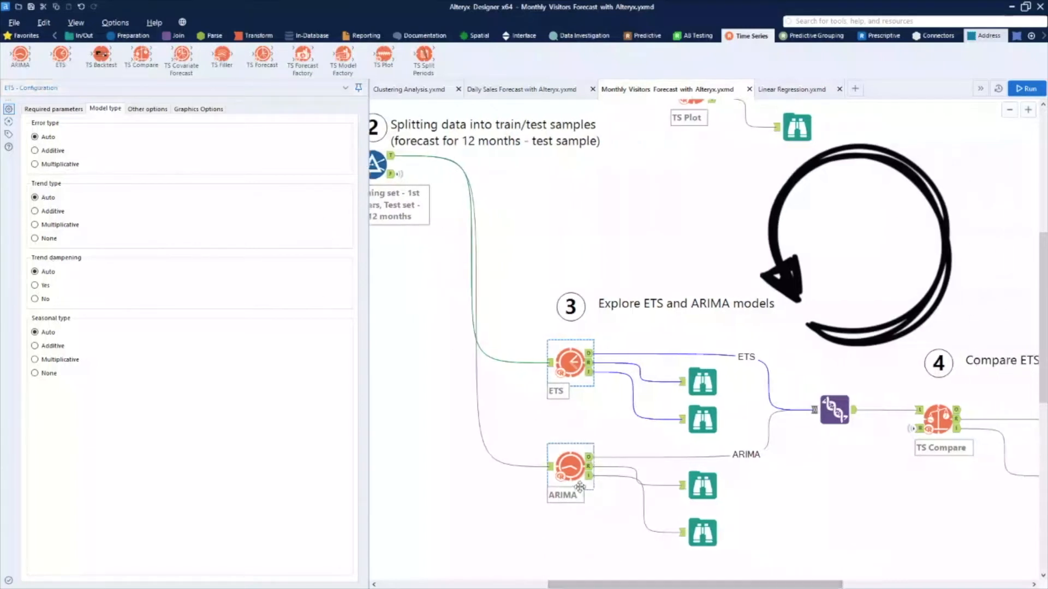
left_click(579, 487)
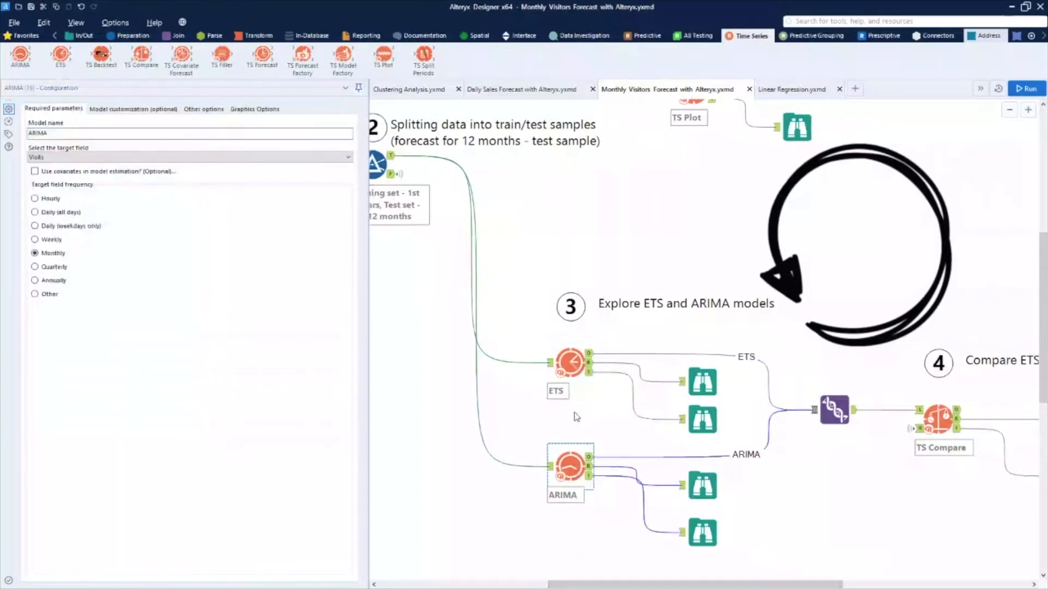
left_click(569, 371)
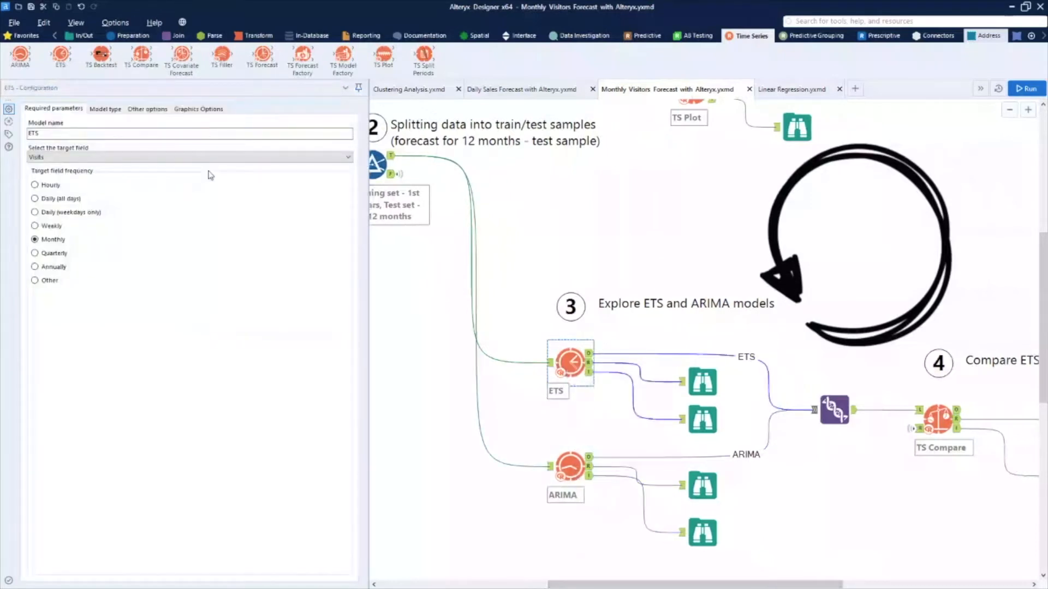
left_click(116, 109)
left_click(146, 109)
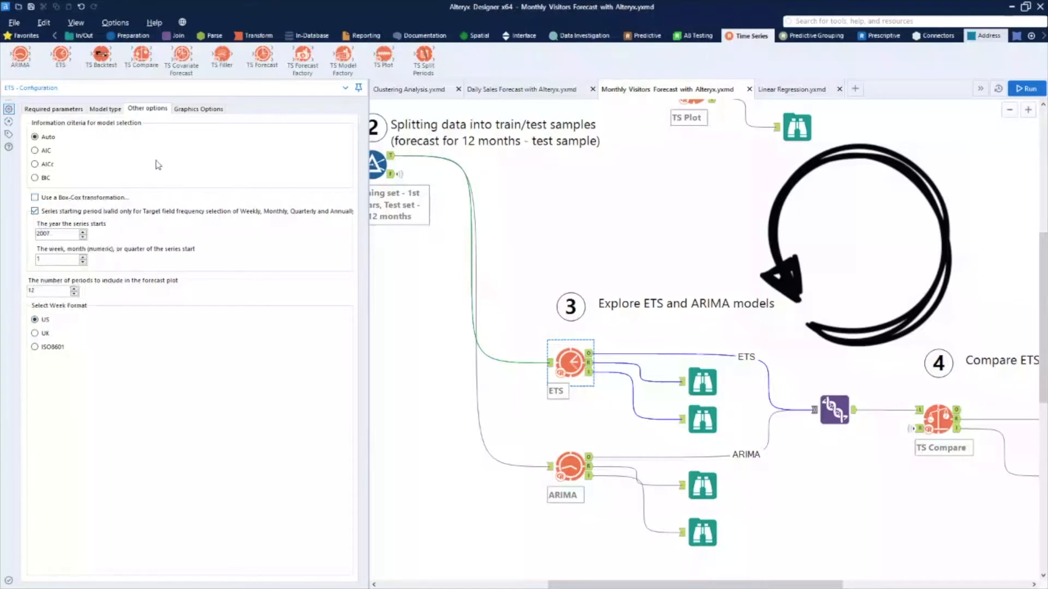
left_click(198, 109)
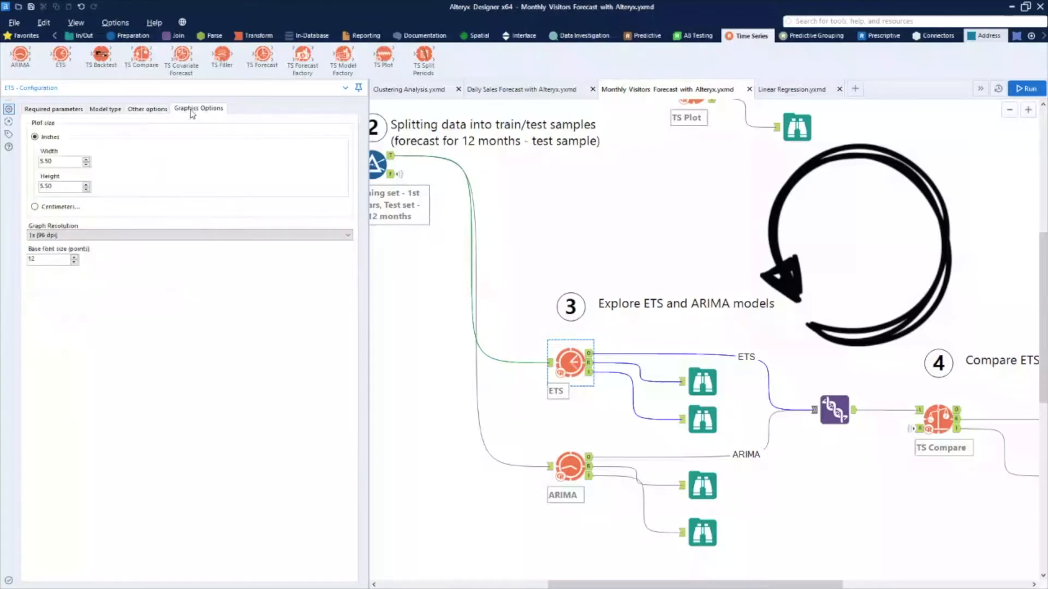
left_click(152, 110)
left_click(97, 111)
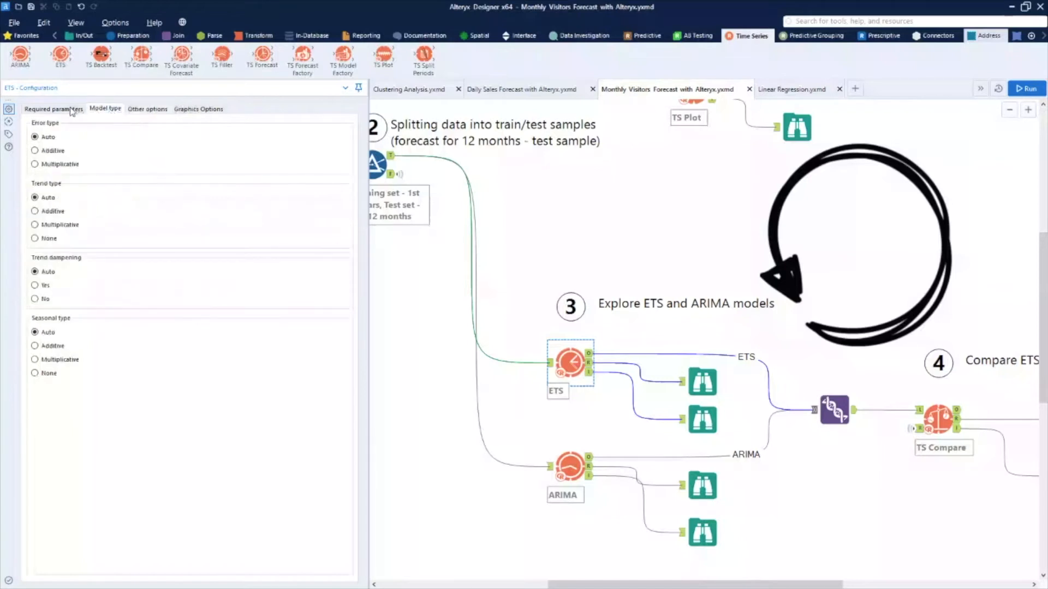
left_click(53, 108)
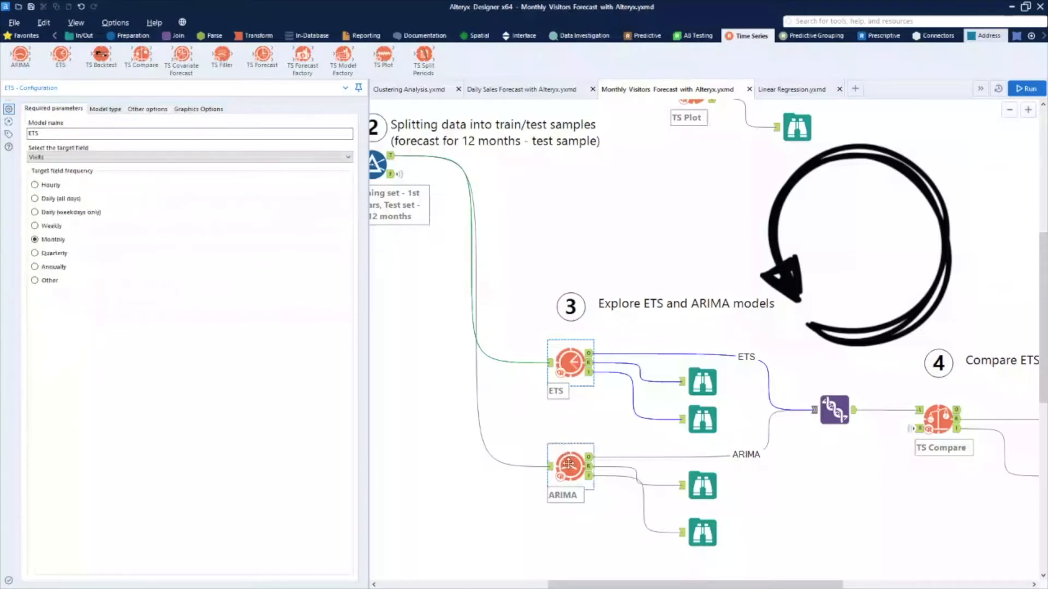
- Enable only a completely user specified model in the ARIMA tool's customization, and check the tool's other and graphics options
left_click(565, 445)
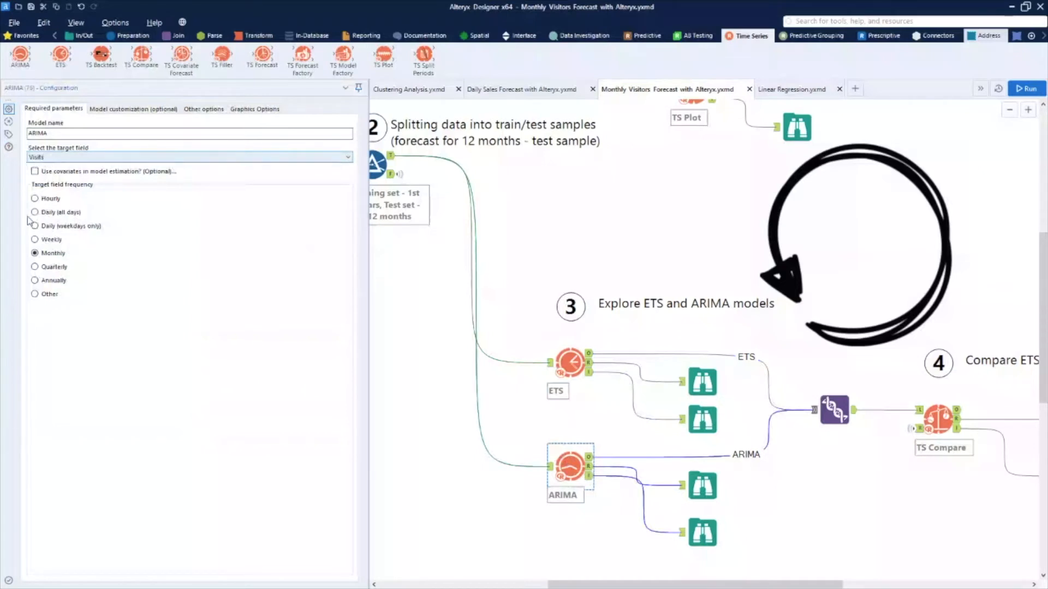
left_click(122, 112)
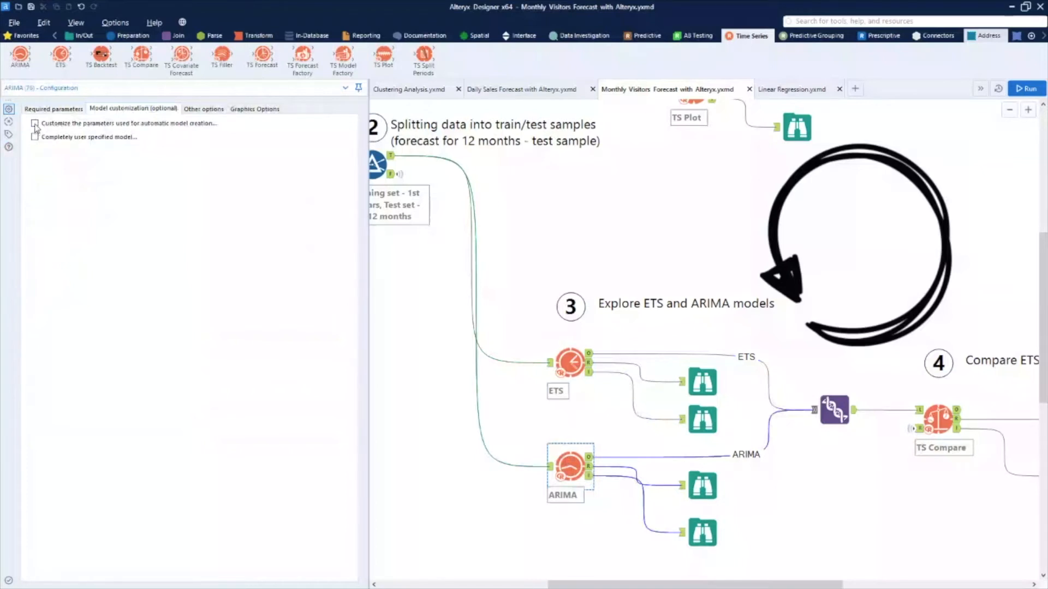
left_click(35, 124)
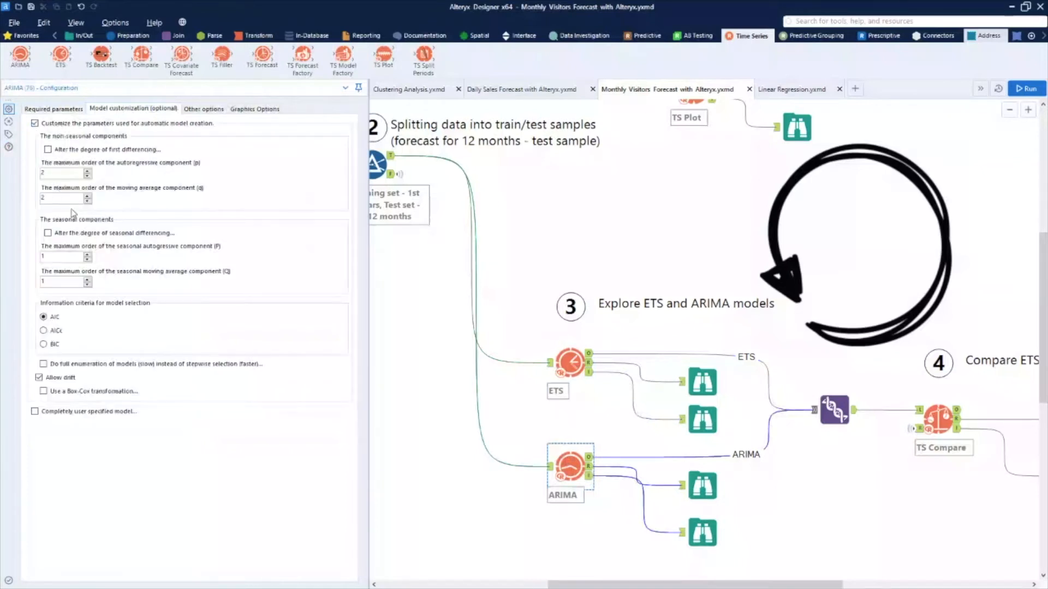
left_click(35, 412)
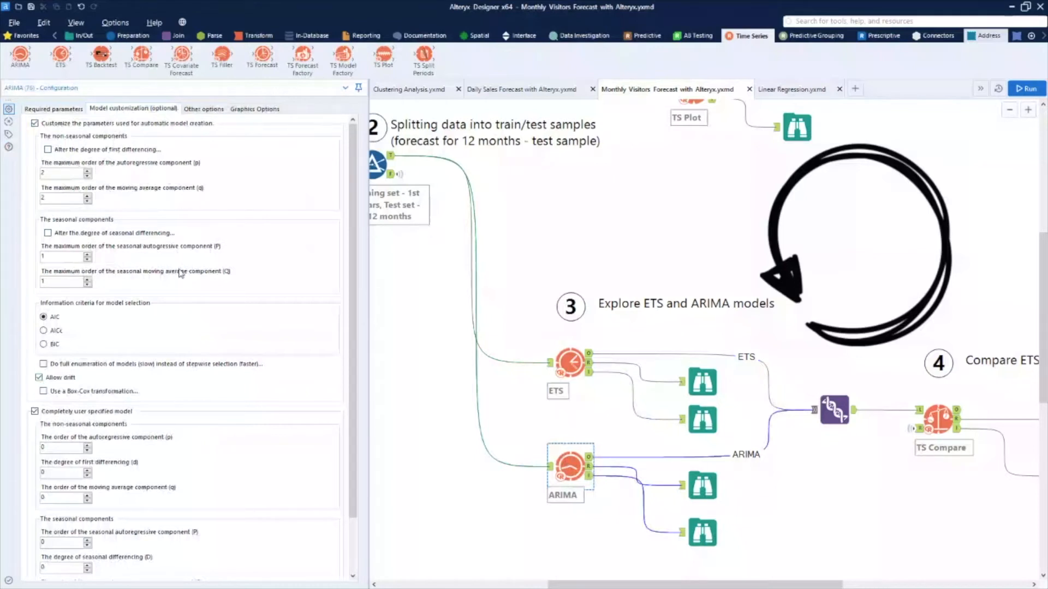
scroll(182, 274, "down", 2)
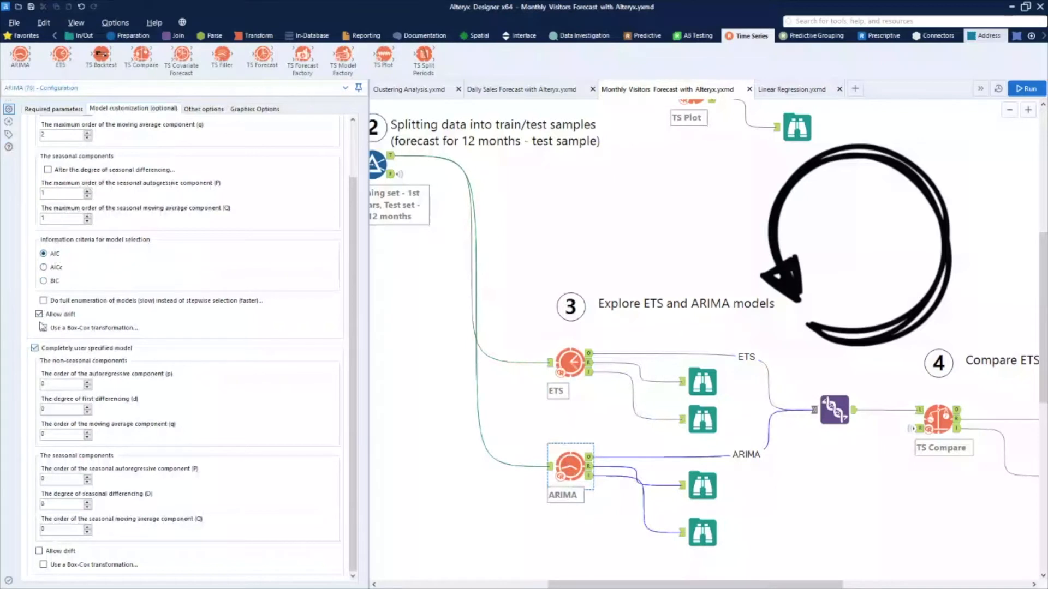
scroll(44, 326, "up", 1)
left_click(34, 125)
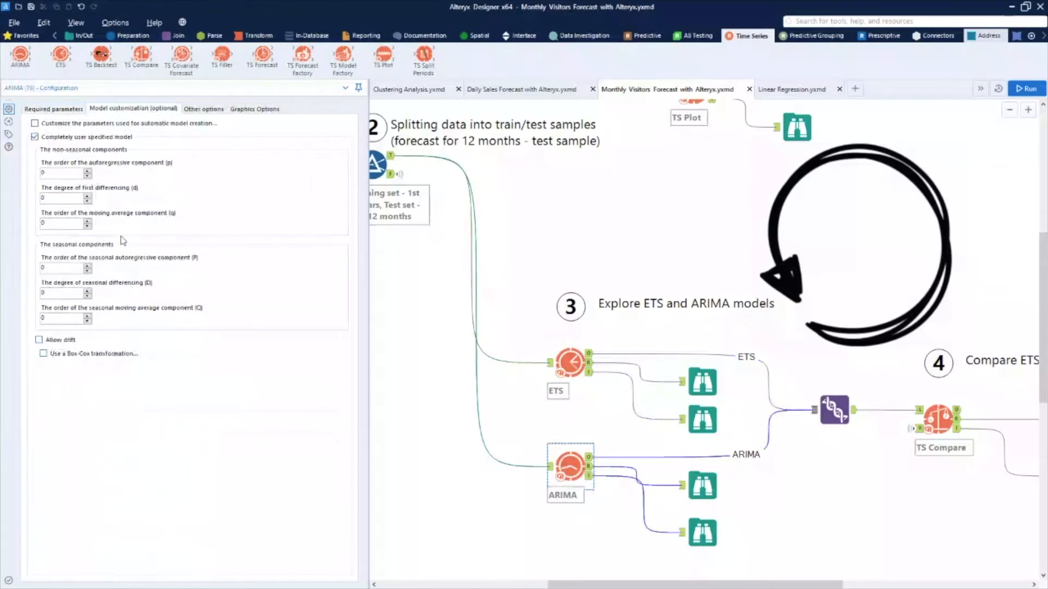
left_click(206, 108)
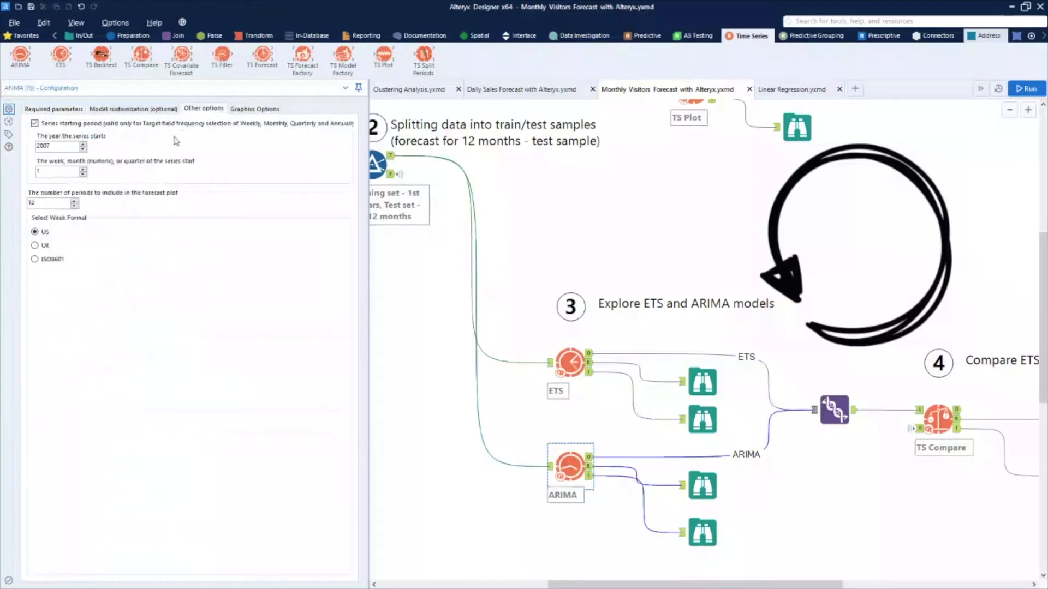
left_click(245, 111)
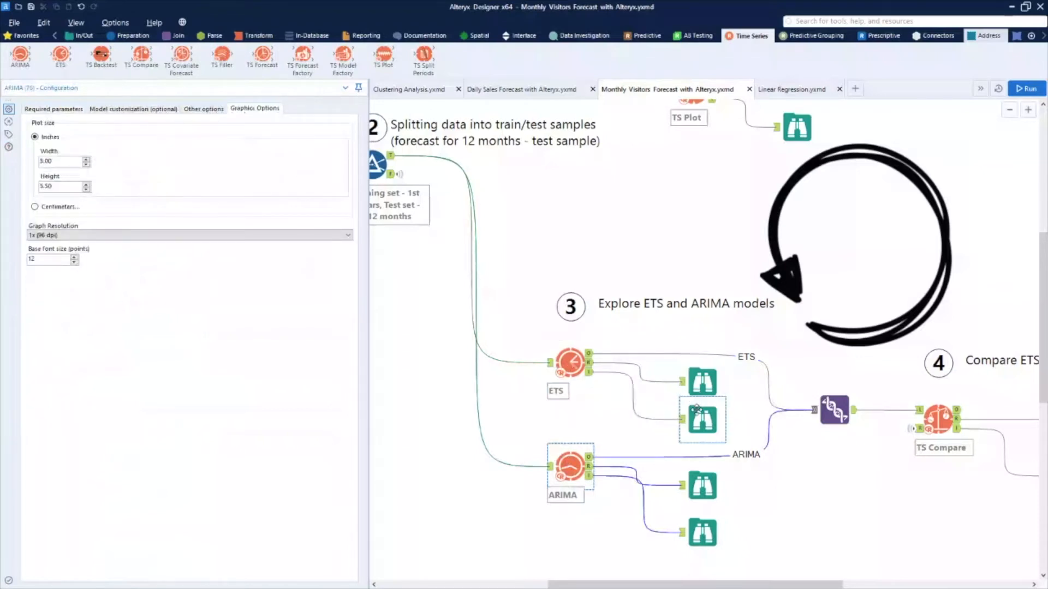
- Widen the configuration pane for the ETS model's interactive report and open all its records in a maximized new window
left_click(701, 425)
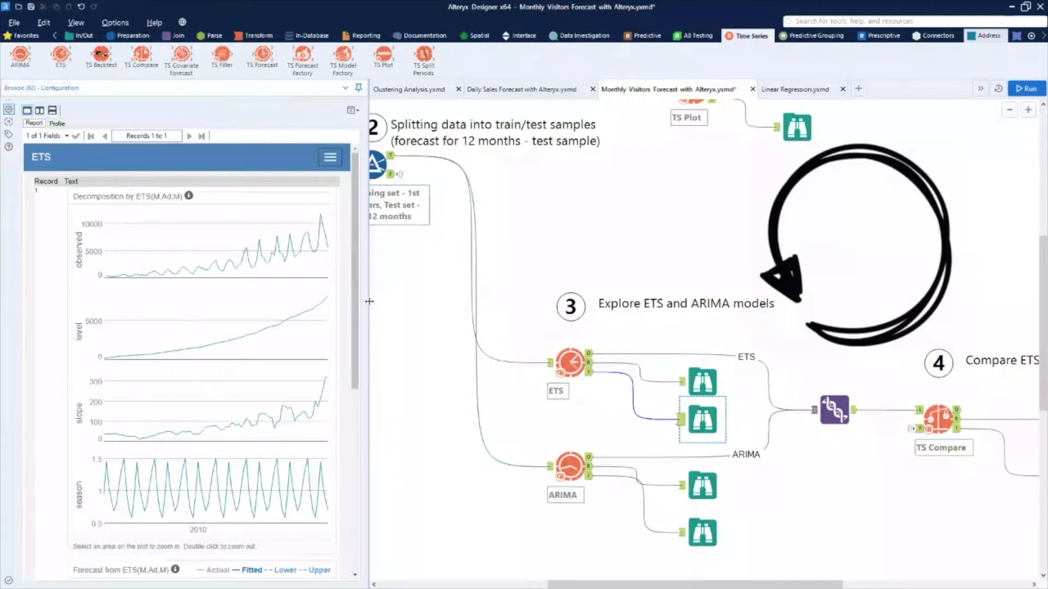
left_click_drag(370, 301, 471, 300)
left_click(453, 111)
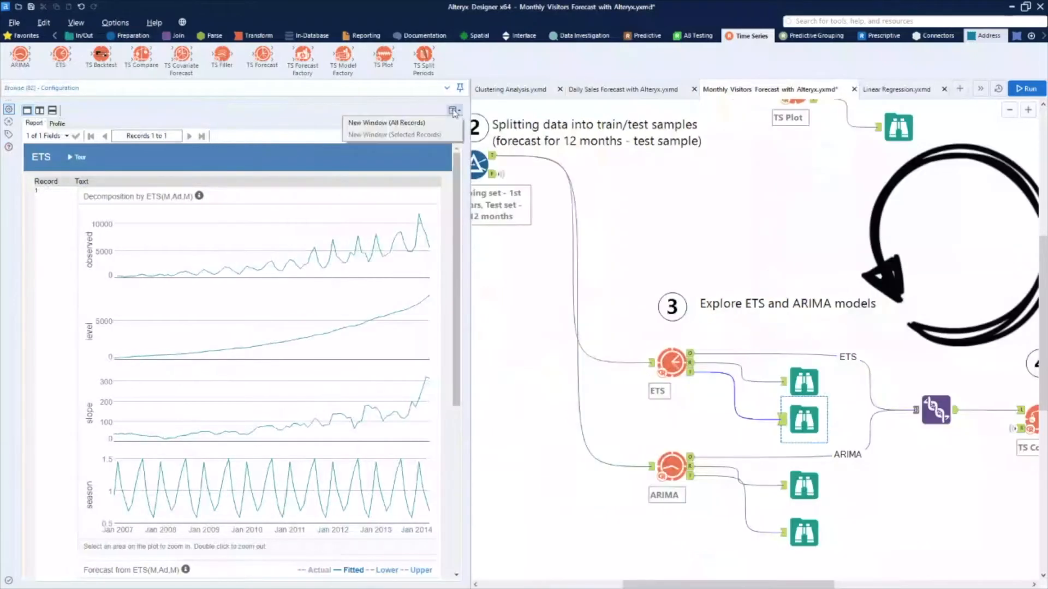
left_click(393, 123)
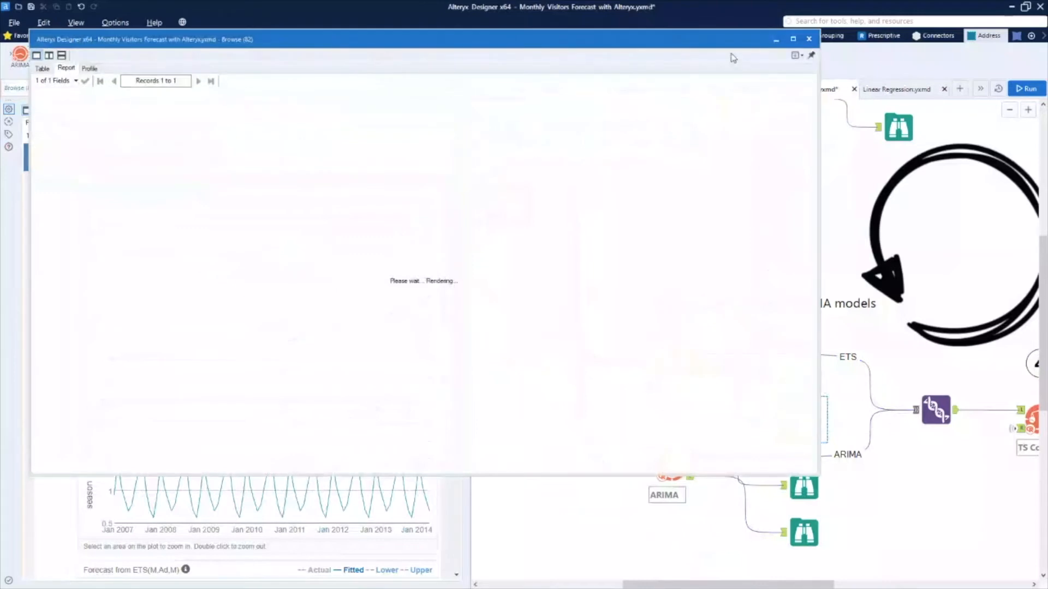
left_click(793, 39)
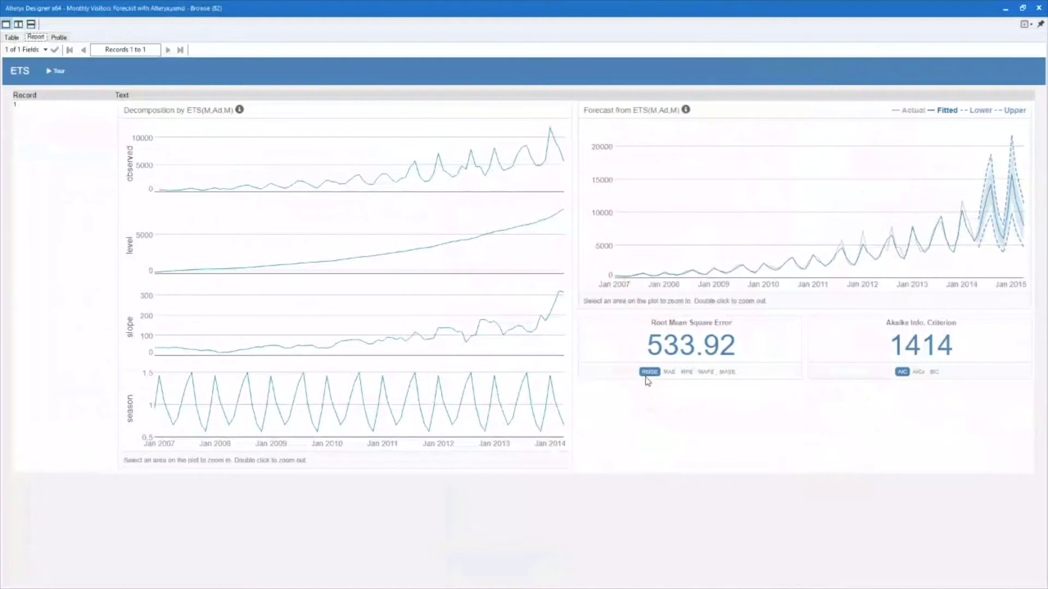
- Show the MASE error metric in the ETS report and highlight the Akaike information criterion value
left_click(727, 373)
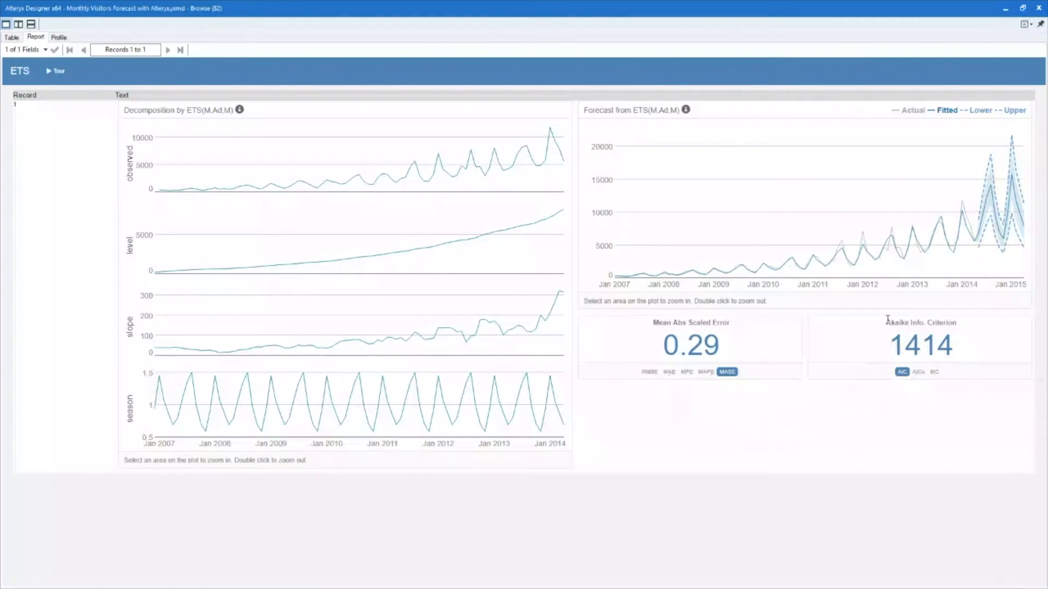
left_click_drag(887, 320, 963, 325)
left_click_drag(893, 344, 960, 353)
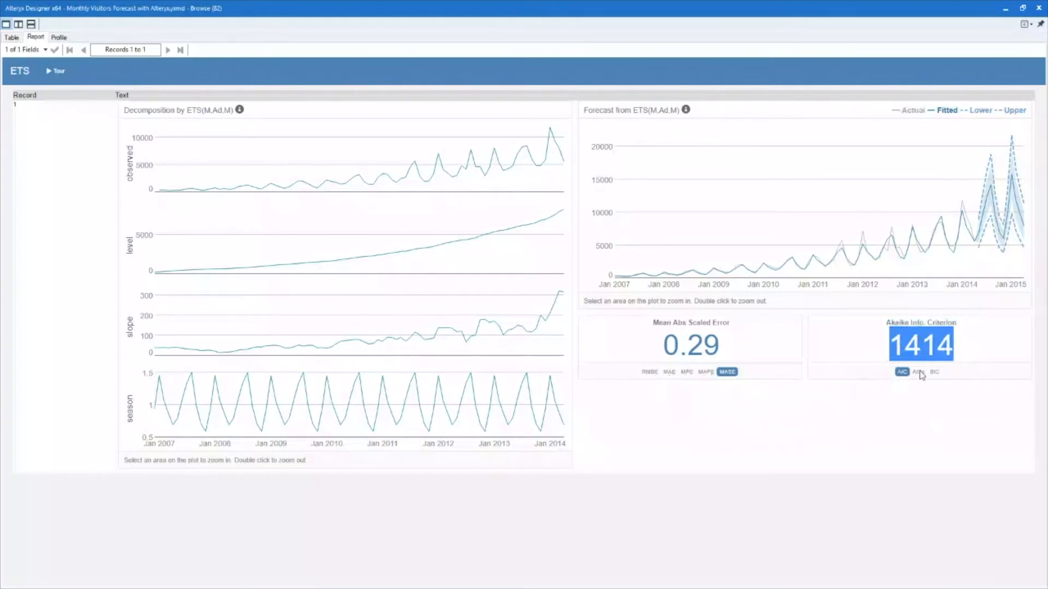
left_click(897, 396)
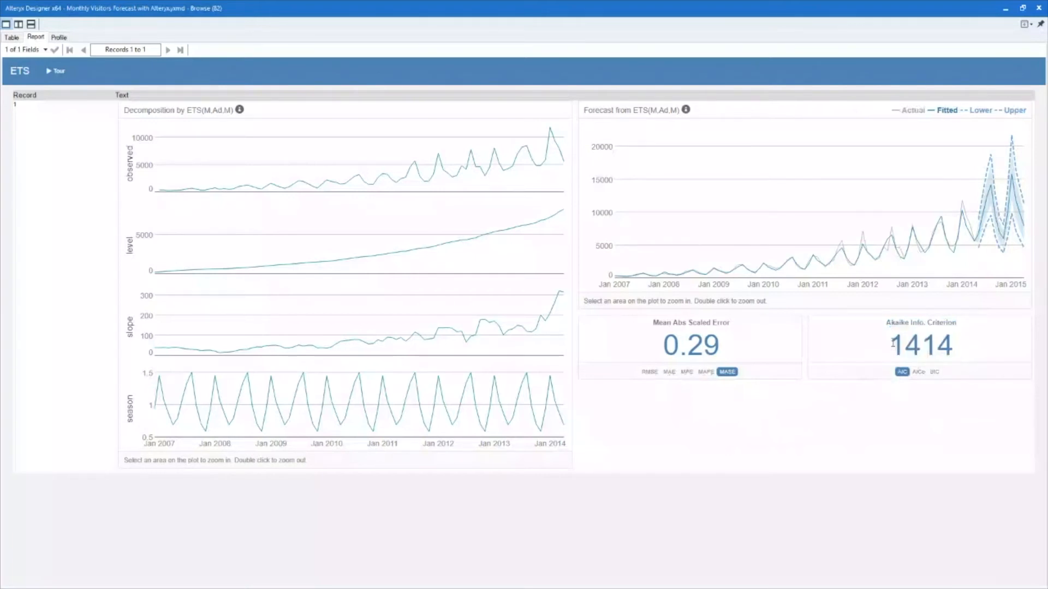
left_click_drag(903, 342, 952, 341)
left_click(913, 395)
left_click_drag(890, 344, 954, 344)
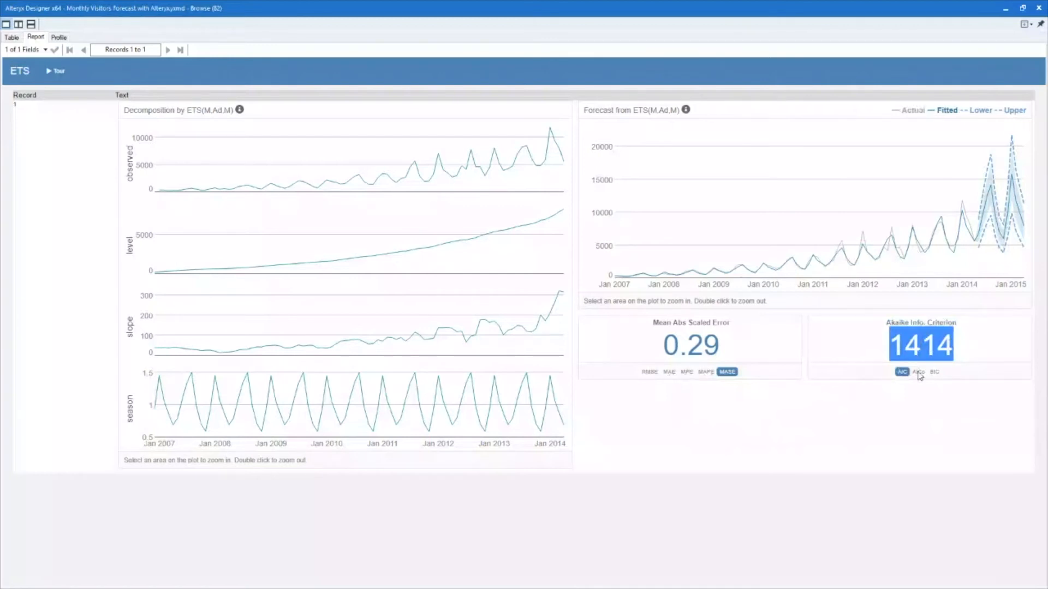
left_click(888, 410)
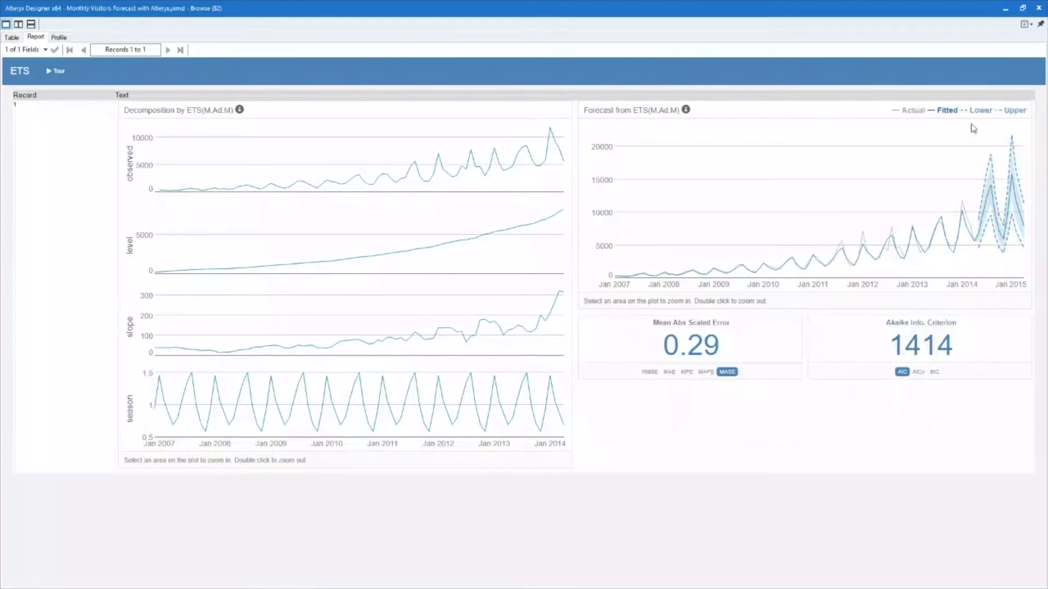
- Zoom the ETS forecast plot in to about November 2014 through March 2015, and close the report window
left_click_drag(958, 182, 1030, 185)
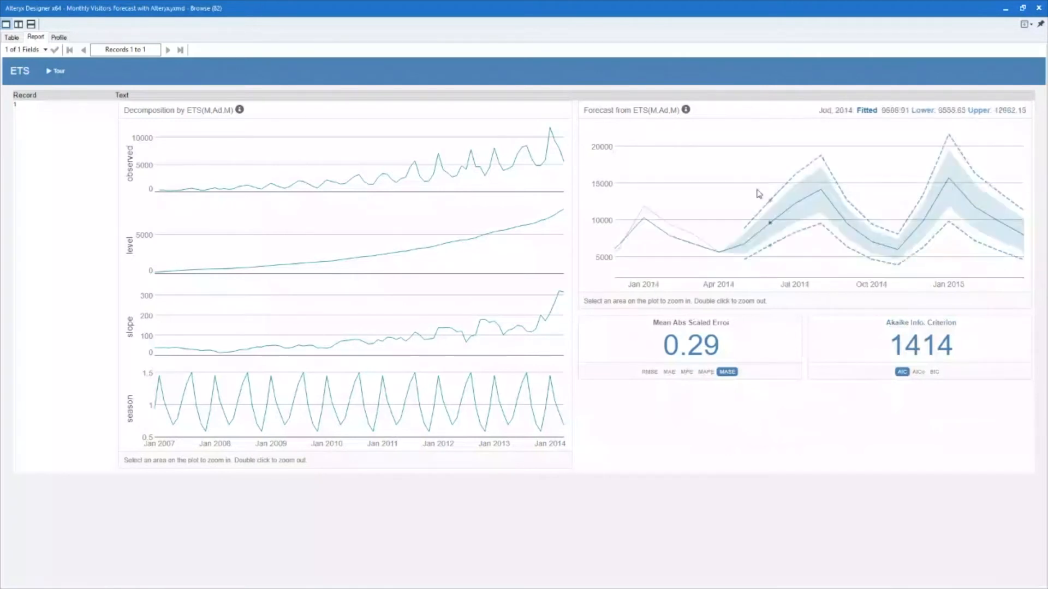
left_click_drag(887, 186, 1027, 193)
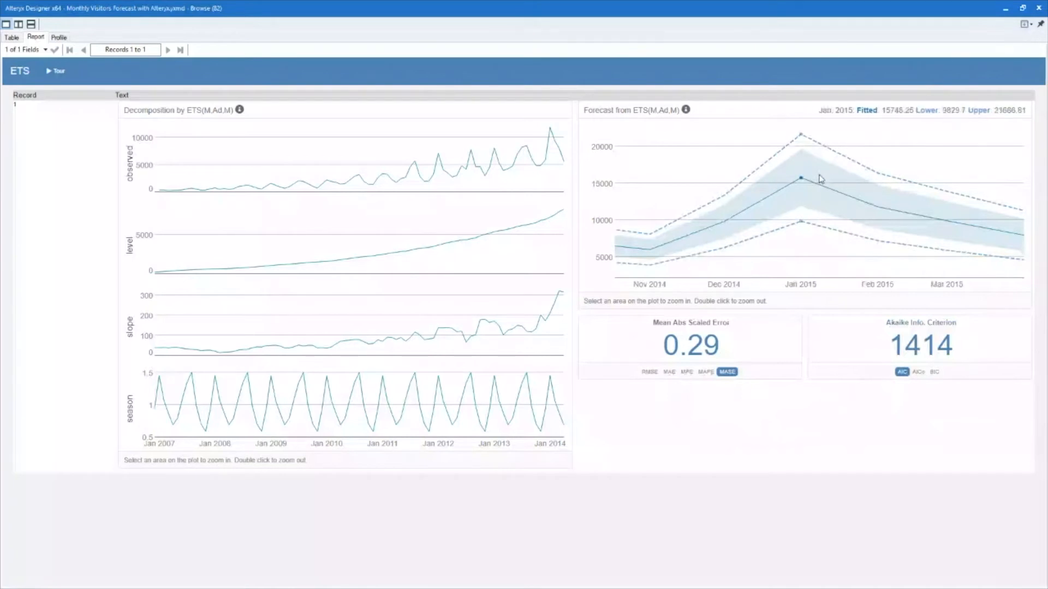
left_click(1039, 11)
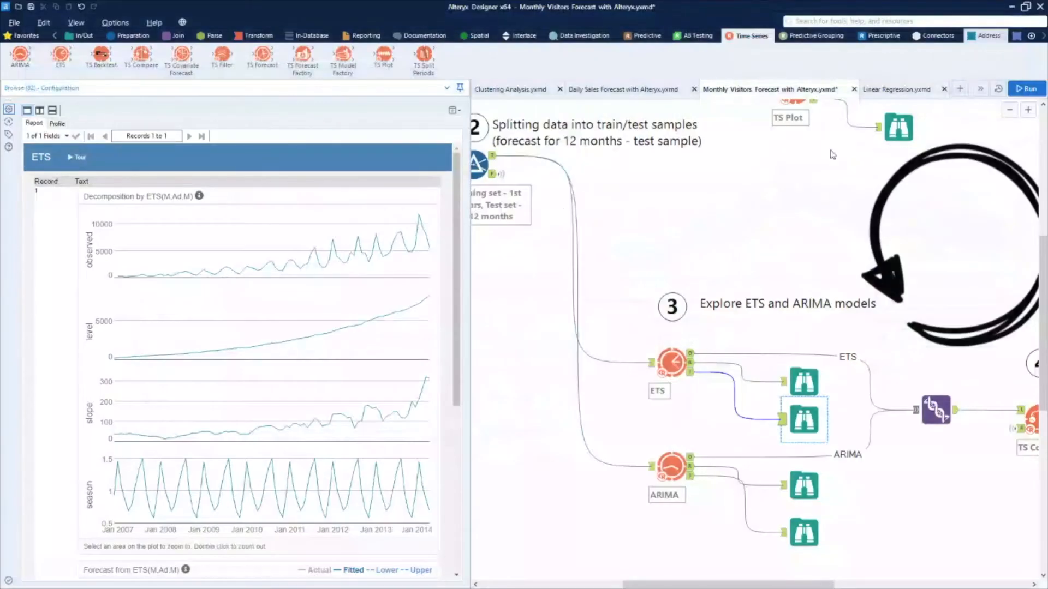
- Open all records of the ARIMA model's interactive report in a maximized new window
scroll(793, 240, "down", 1)
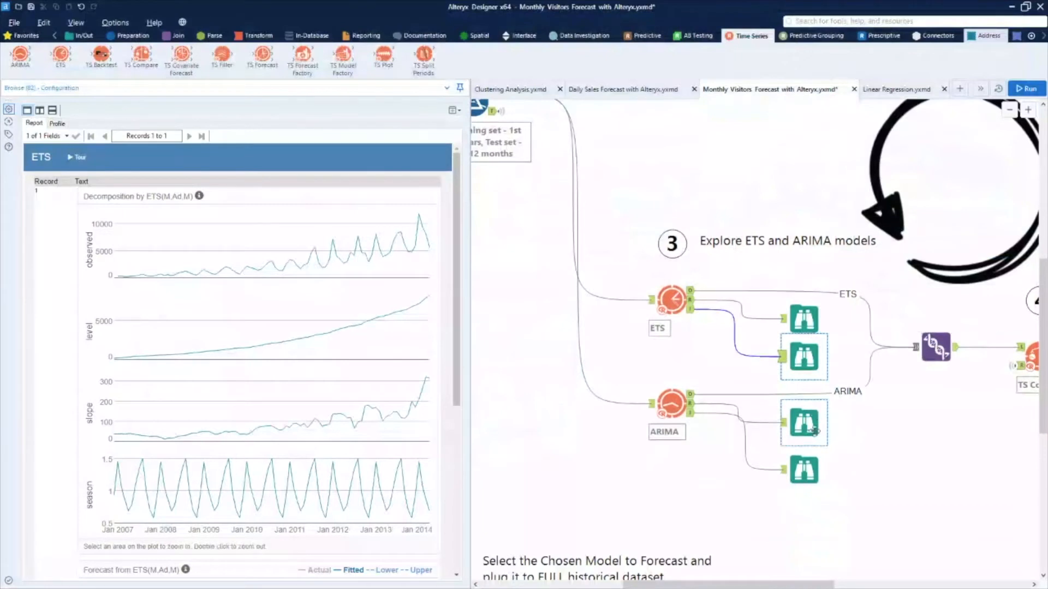
left_click(806, 468)
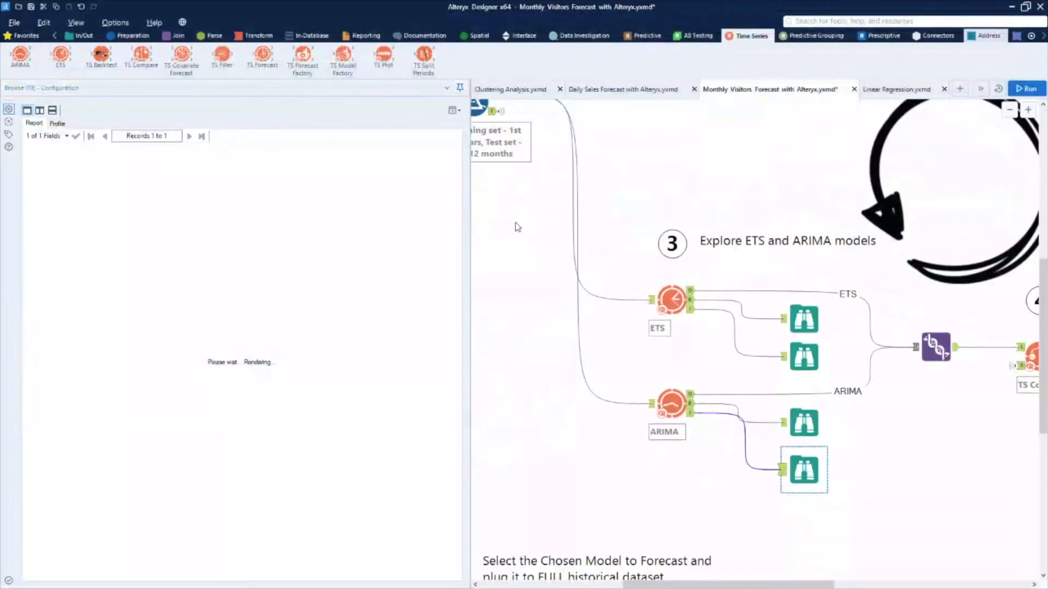
left_click(456, 110)
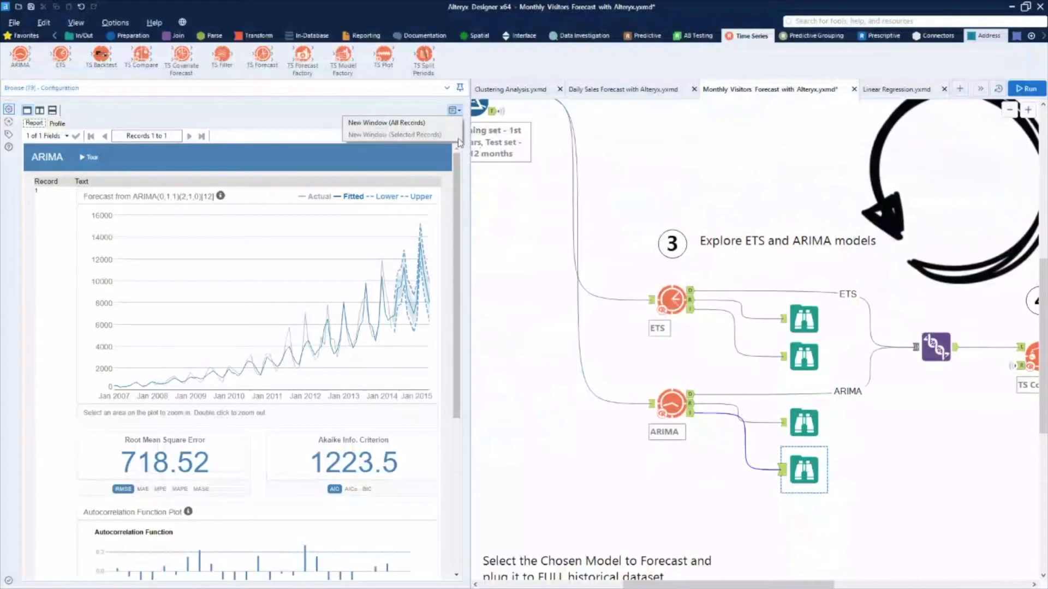
left_click(429, 123)
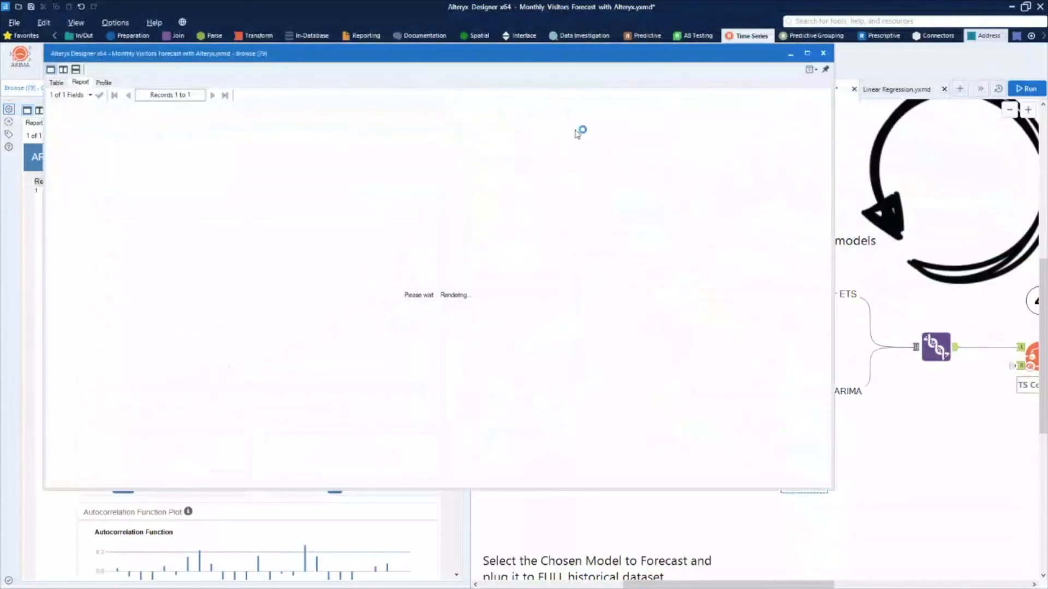
left_click(807, 53)
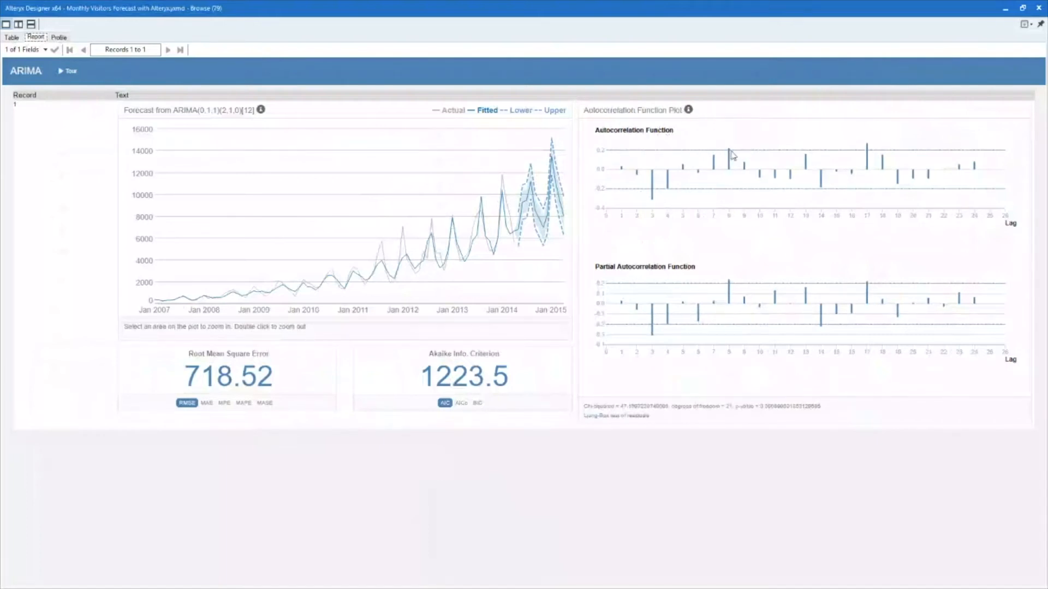
- Examine the ARIMA report's autocorrelation plots and highlight the Akaike information criterion and root mean square error values
mouse_move(732, 156)
left_click_drag(423, 372, 484, 373)
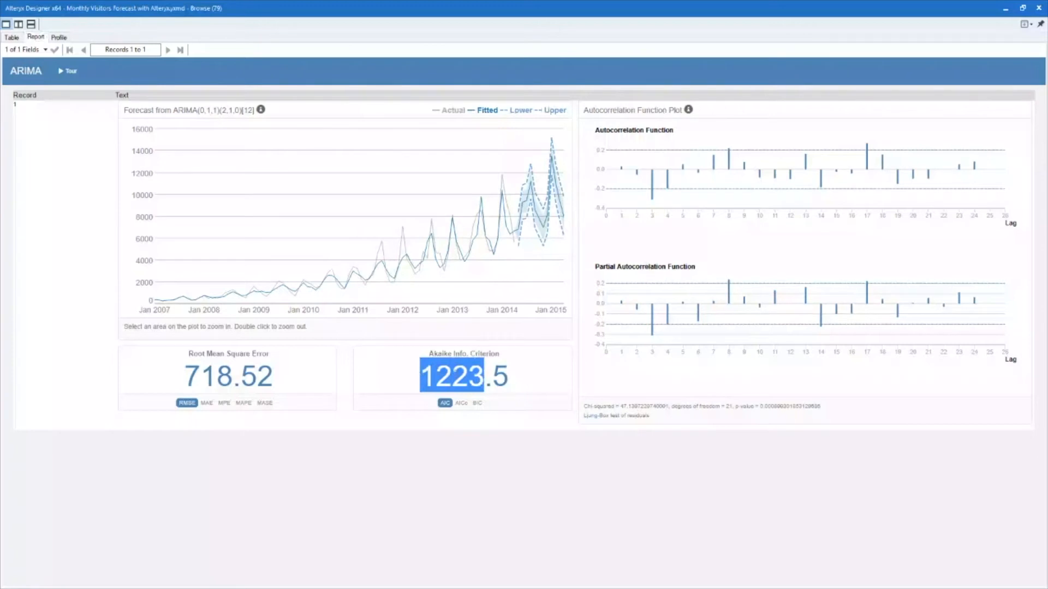
left_click(428, 377)
left_click_drag(424, 377, 485, 375)
left_click_drag(187, 376, 274, 377)
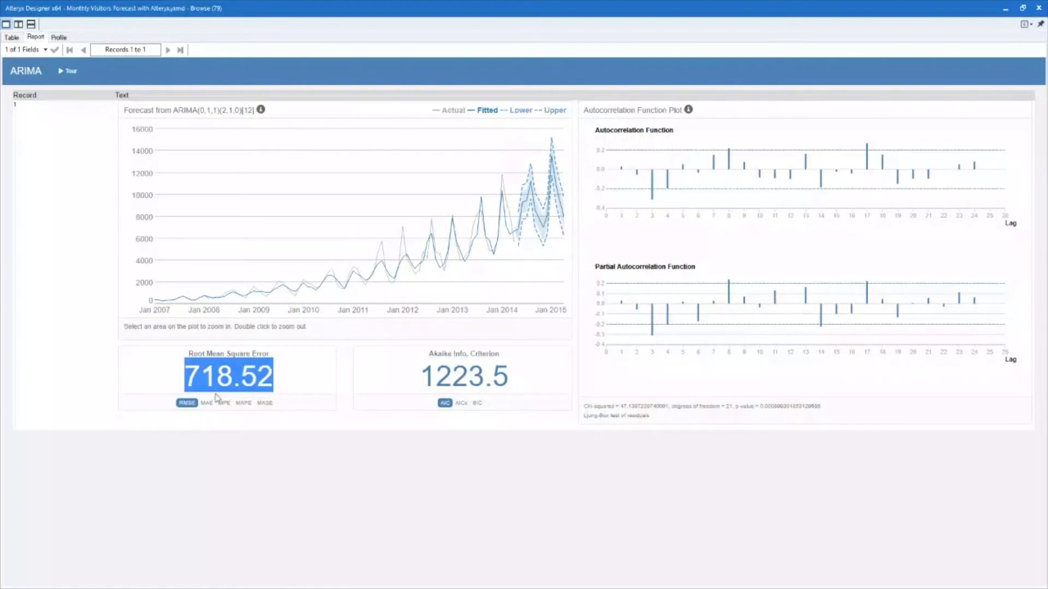
- Show the MASE error metric in the ARIMA report, highlight the Akaike information criterion value, and close the report window
left_click(265, 403)
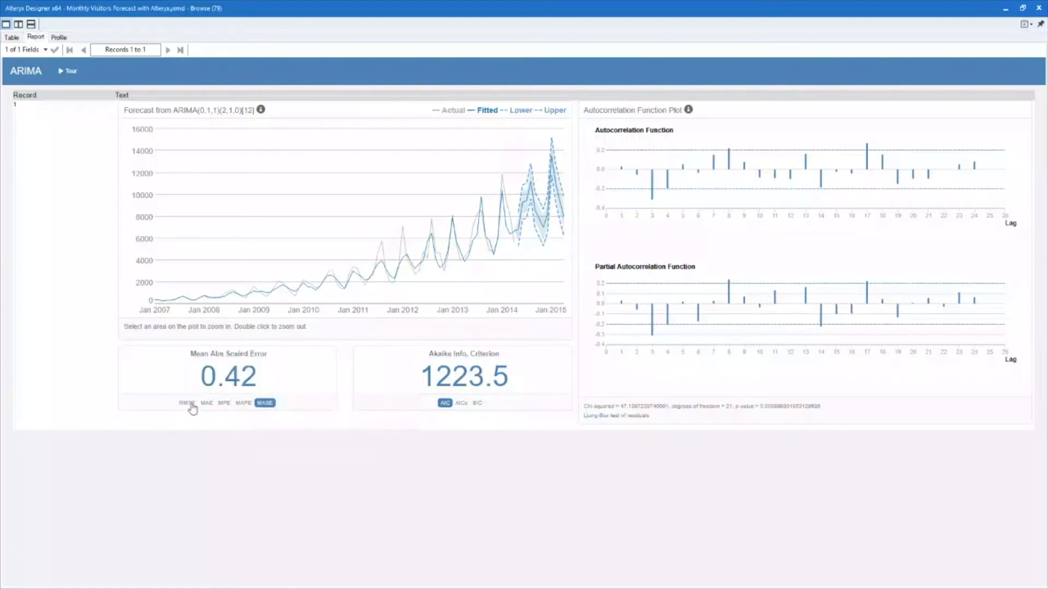
left_click(188, 404)
left_click(264, 404)
left_click_drag(424, 372, 509, 374)
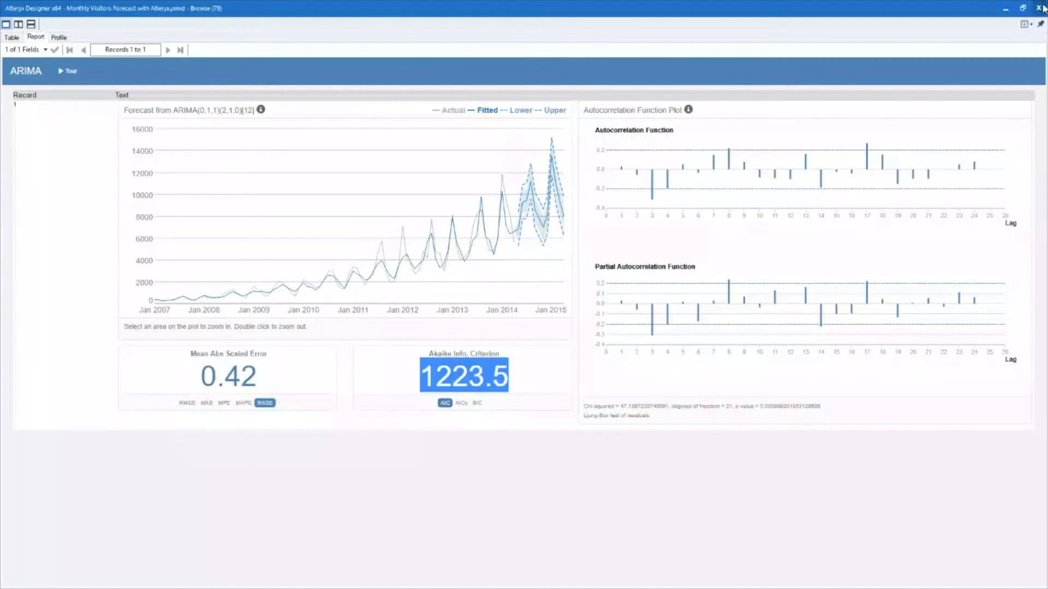
left_click(1040, 7)
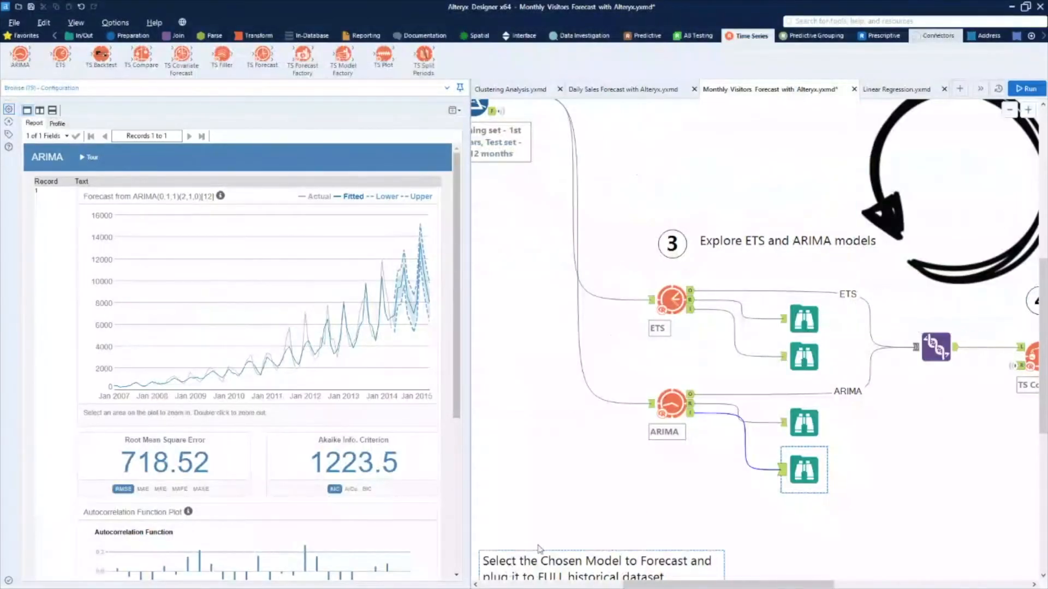
- Locate the TS Compare tool after the Union and inspect the test-sample records feeding its R input
left_click_drag(644, 583, 720, 575)
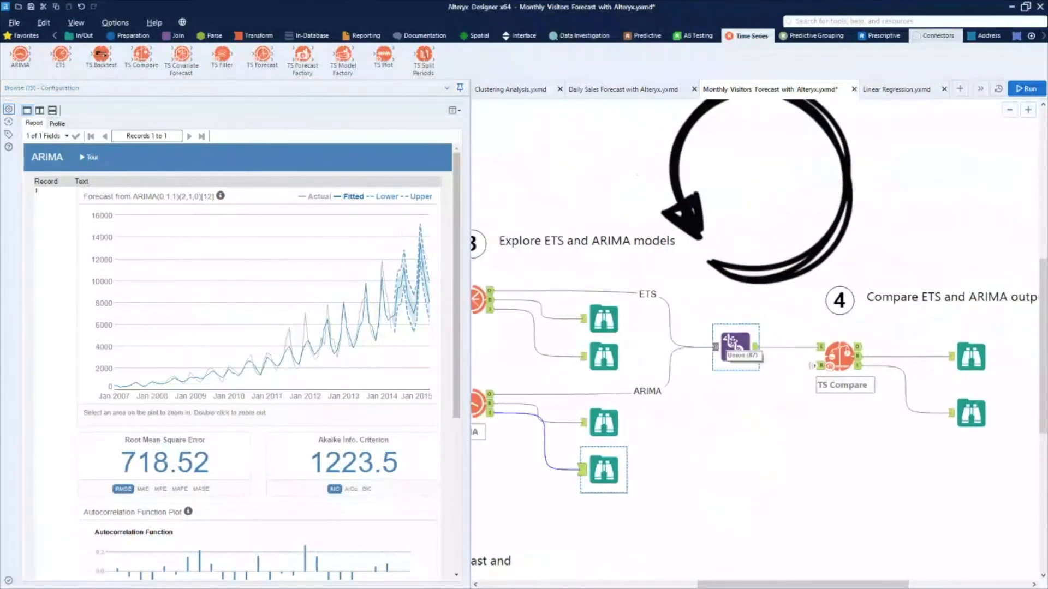
left_click(839, 355)
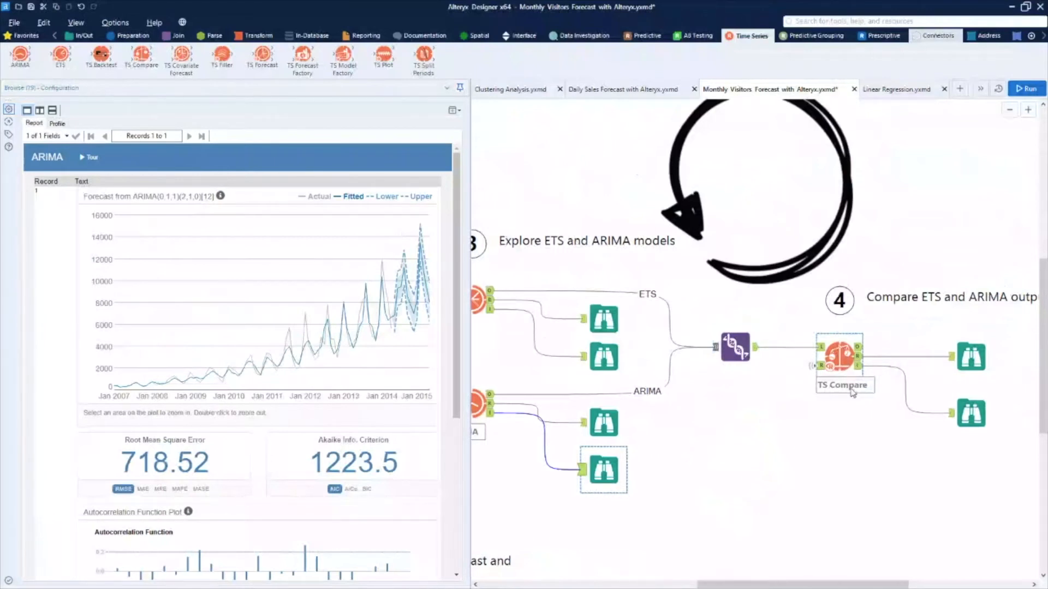
left_click(843, 429)
left_click(825, 360)
left_click_drag(802, 585, 746, 584)
left_click(972, 367)
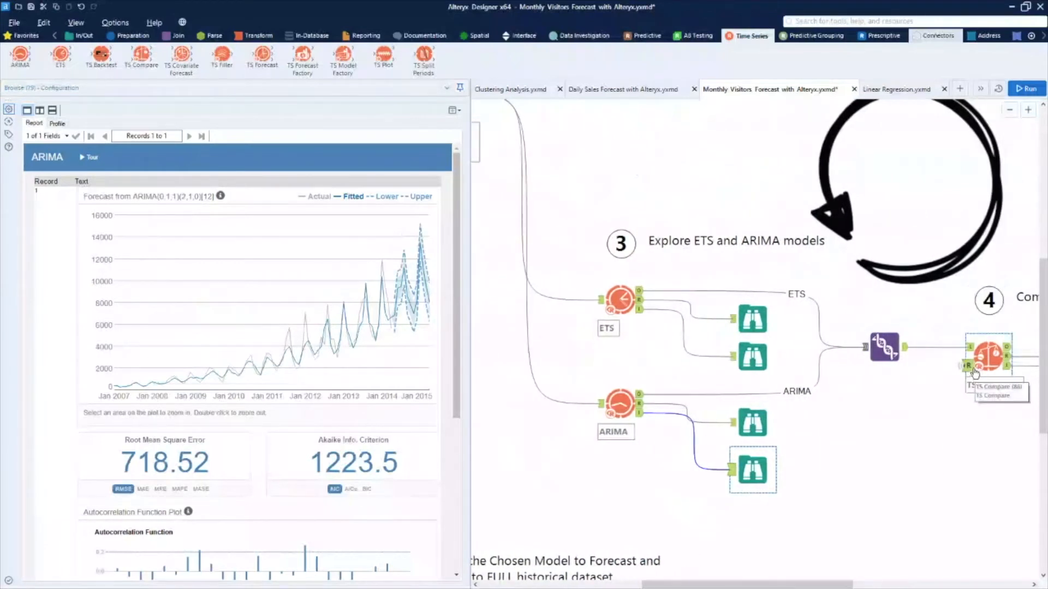
left_click_drag(969, 370, 838, 112)
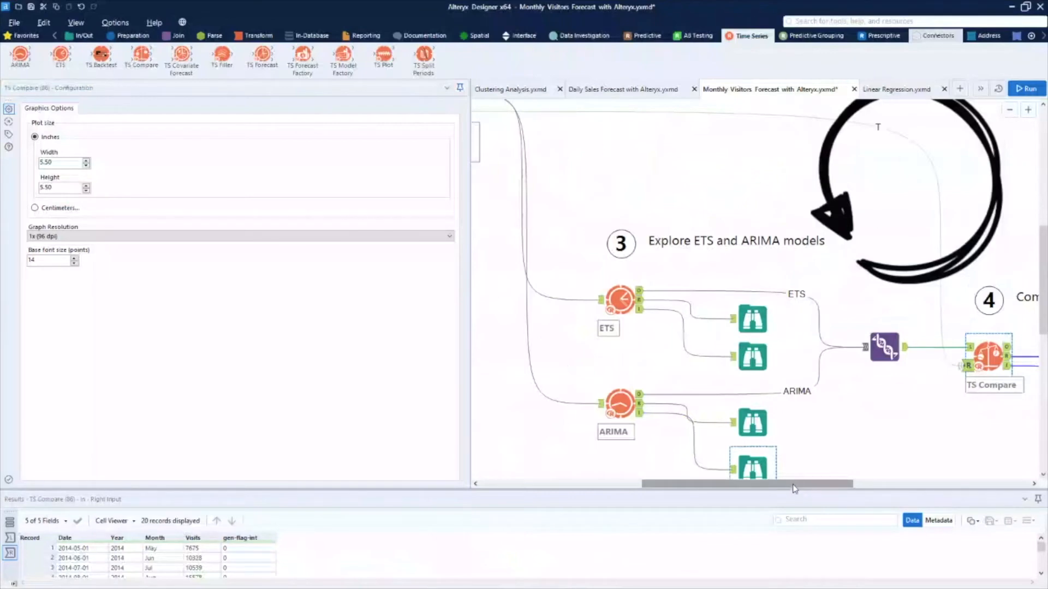
- Open all records of TS Compare's static Comparison of Time Series Models report in a new window
left_click_drag(795, 485, 840, 485)
scroll(627, 229, "up", 3)
scroll(764, 328, "down", 4)
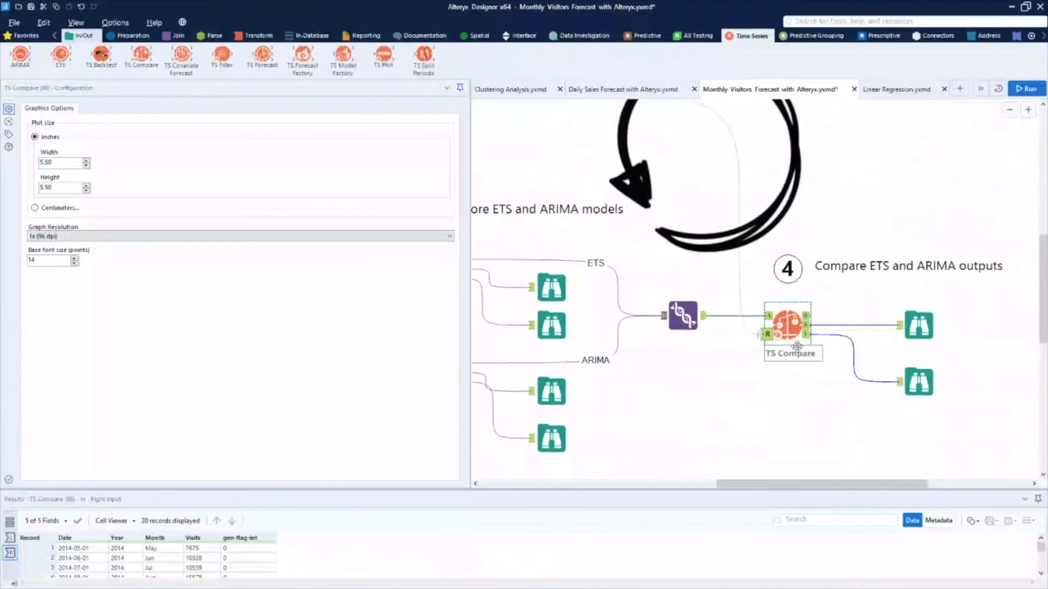
left_click(918, 323)
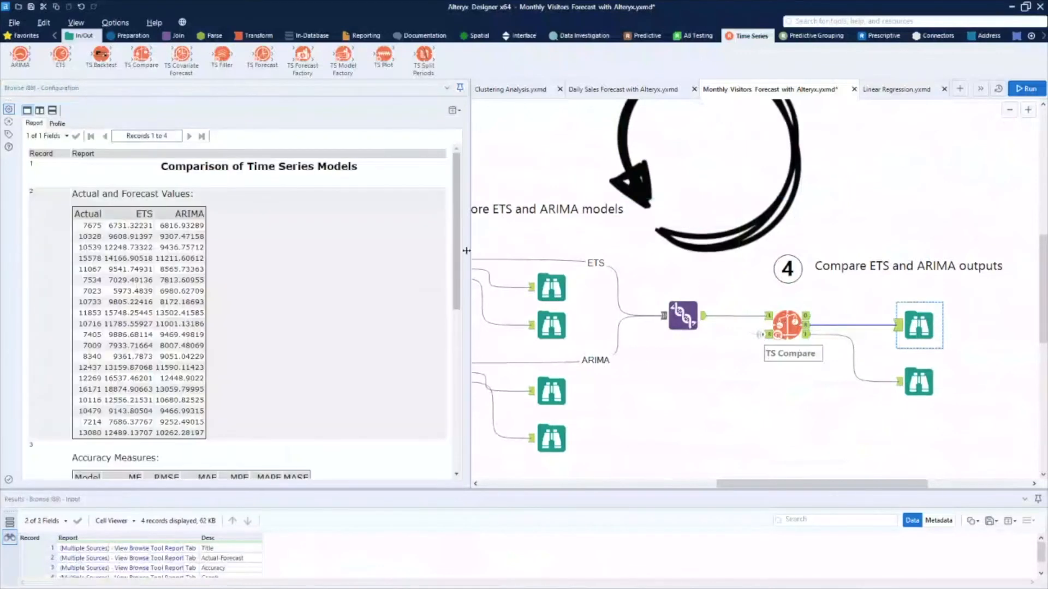
scroll(458, 233, "down", 8)
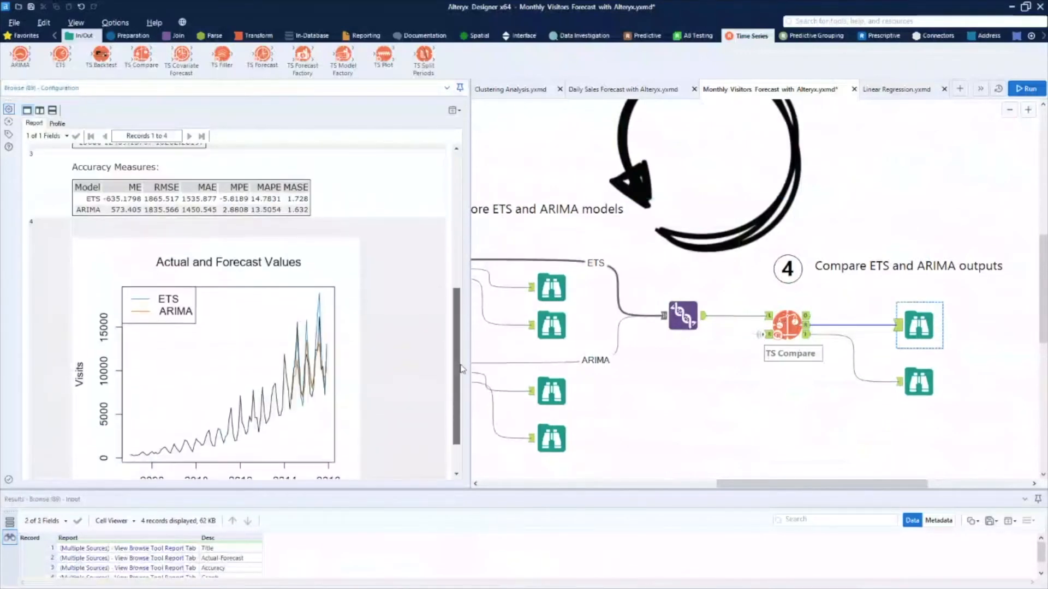
left_click(452, 110)
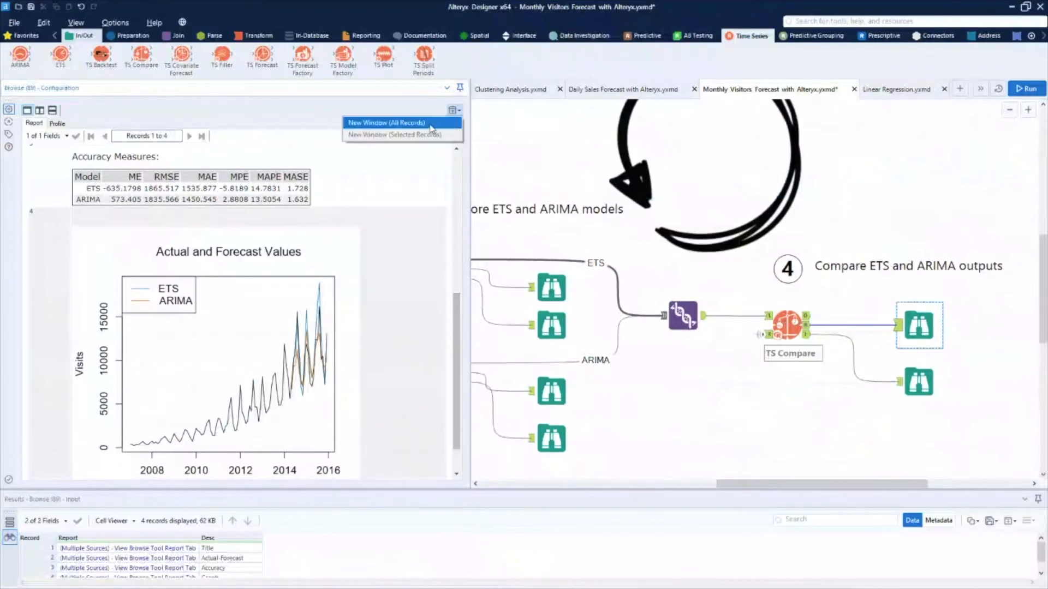
left_click(431, 123)
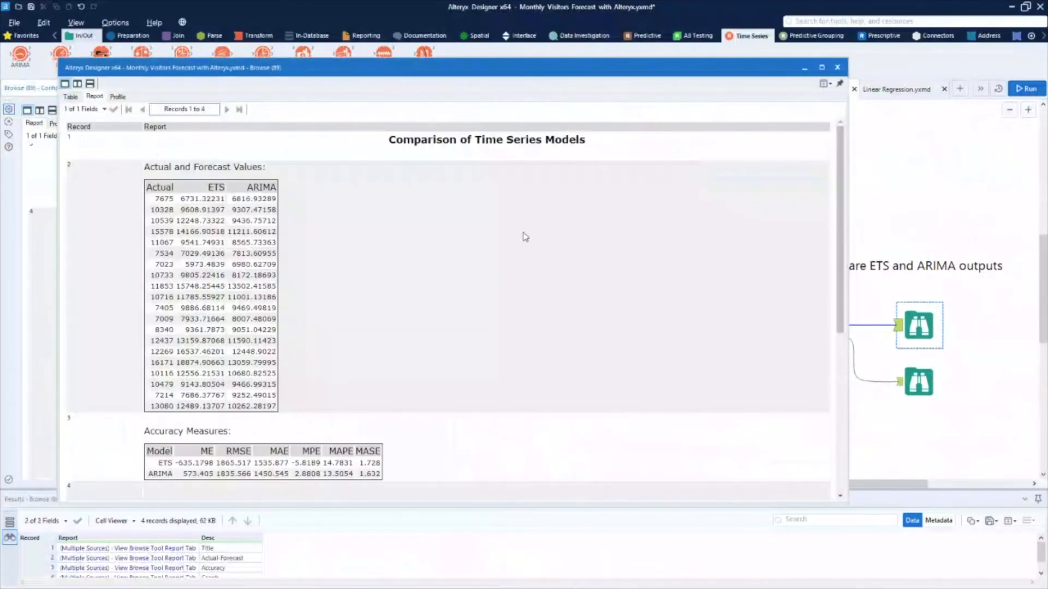
- Examine the accuracy measures table and the actual-and-forecast plot for ETS and ARIMA, and close the report window
scroll(525, 237, "down", 2)
scroll(526, 234, "up", 2)
scroll(411, 227, "down", 5)
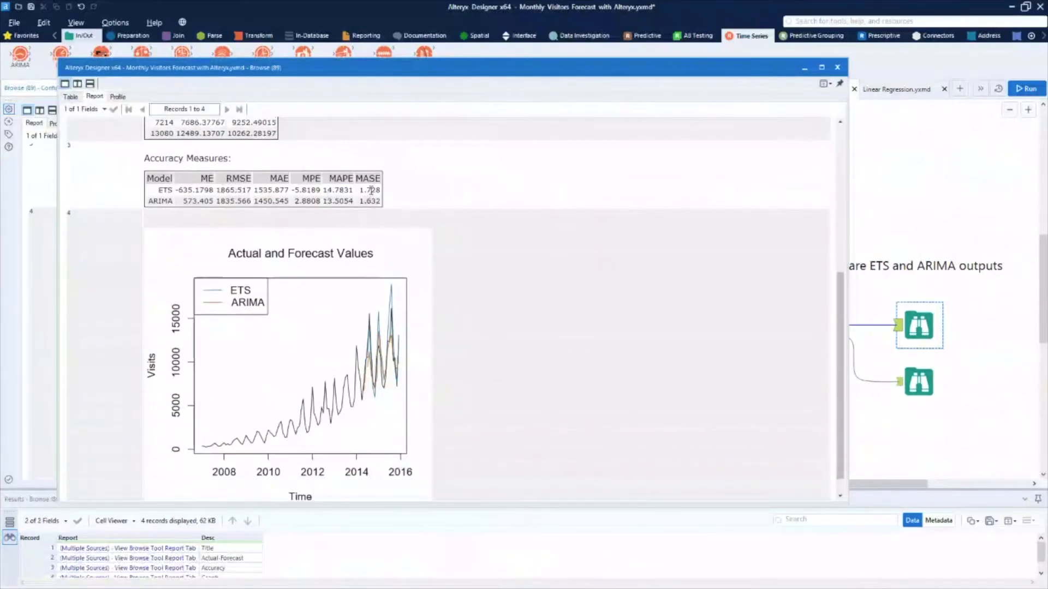
scroll(424, 240, "down", 1)
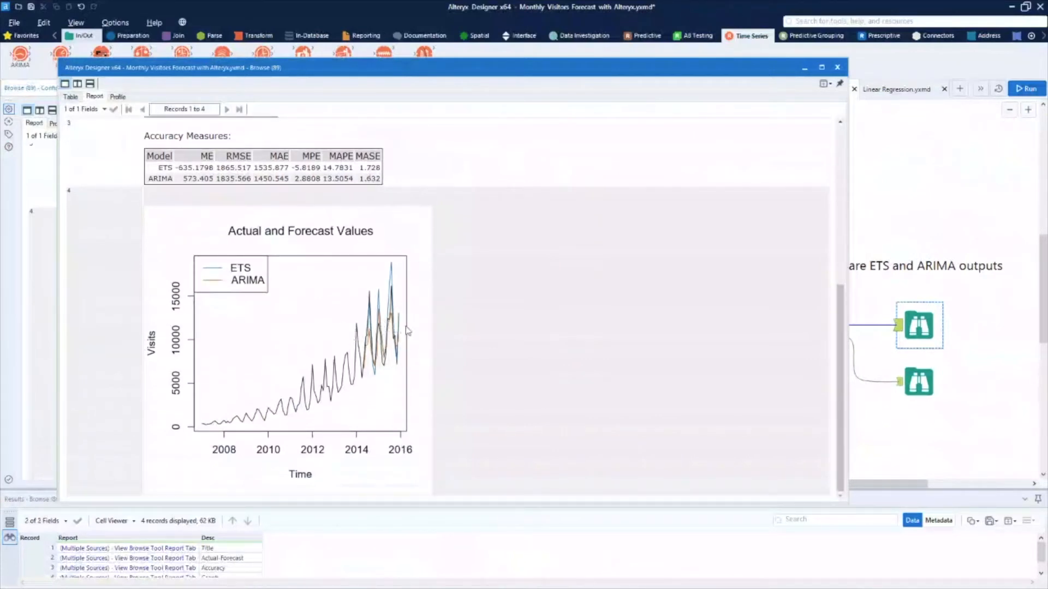
left_click(837, 67)
- View TS Compare's interactive report in a maximized new window and zoom its plot in to about December 2013 through the end of 2015
left_click(923, 388)
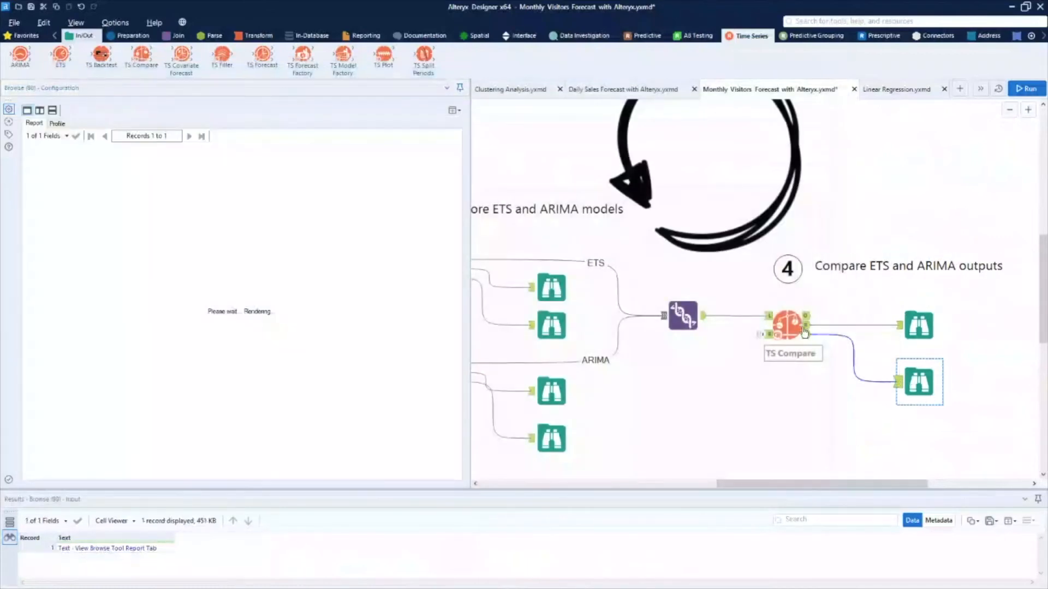
left_click(452, 113)
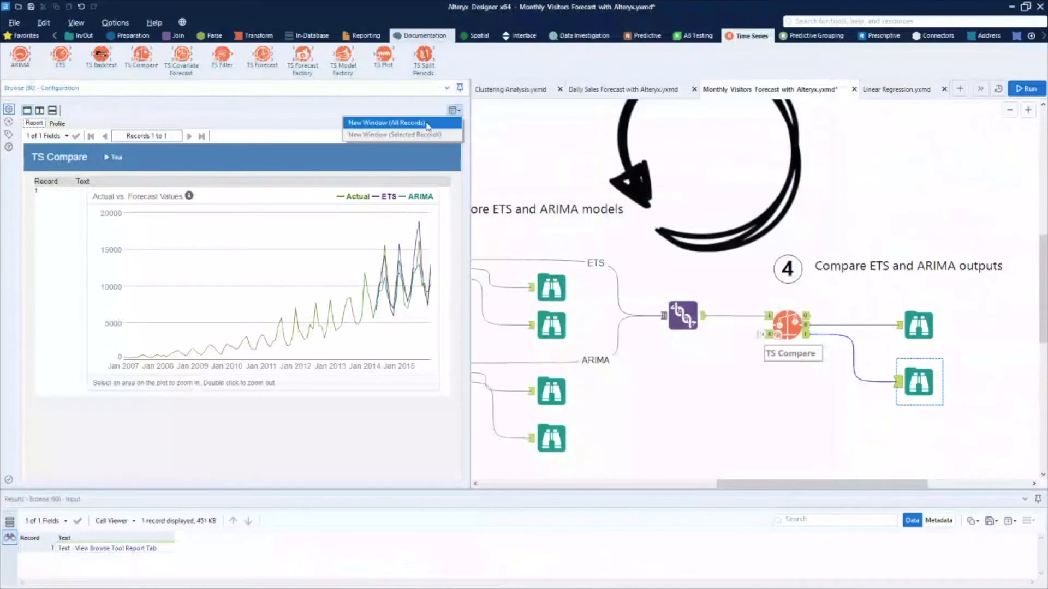
left_click(431, 122)
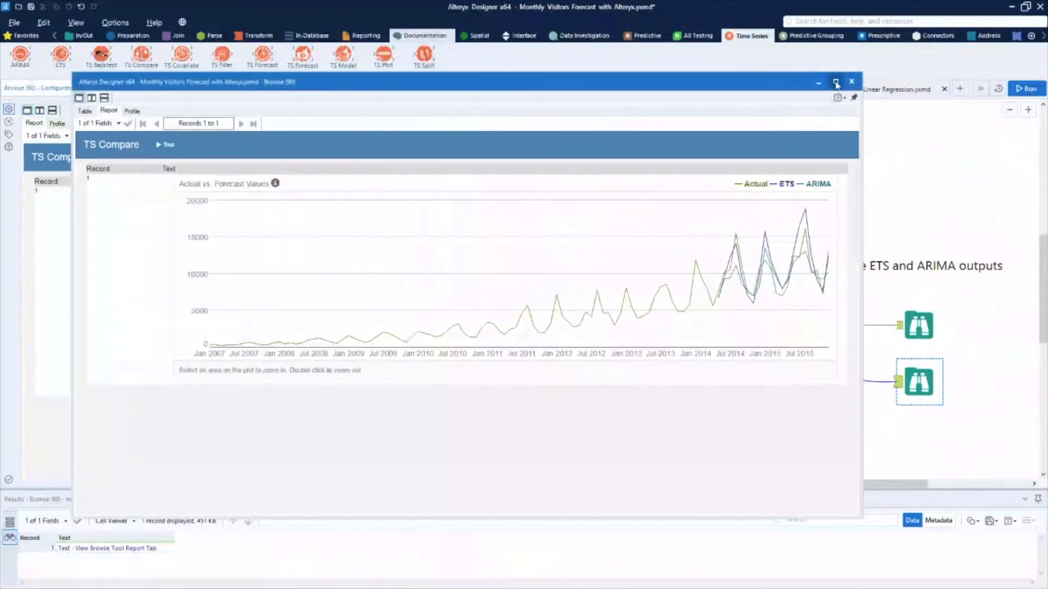
left_click(835, 81)
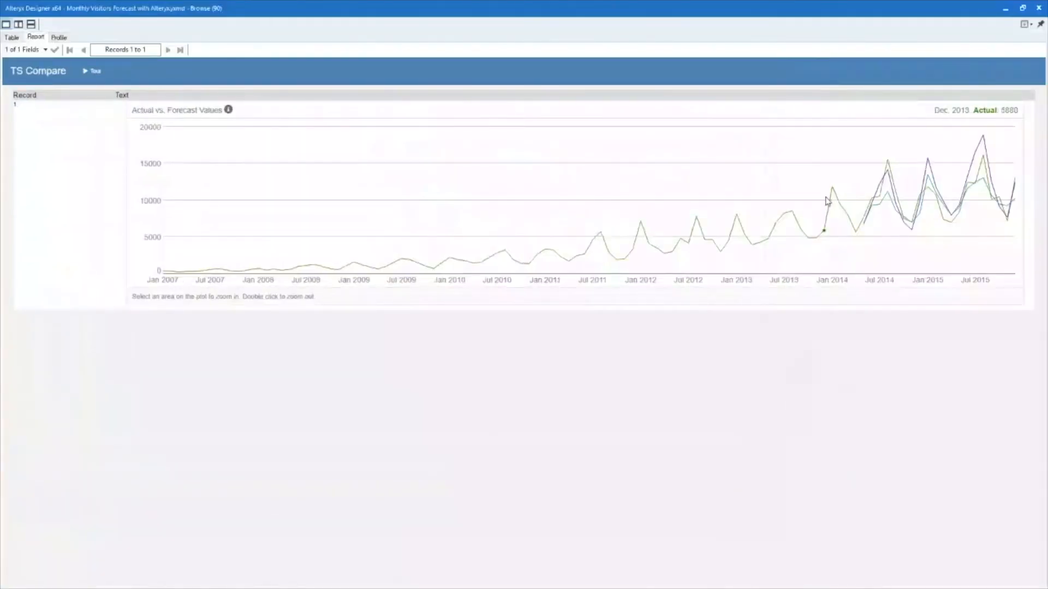
left_click_drag(825, 202, 1044, 201)
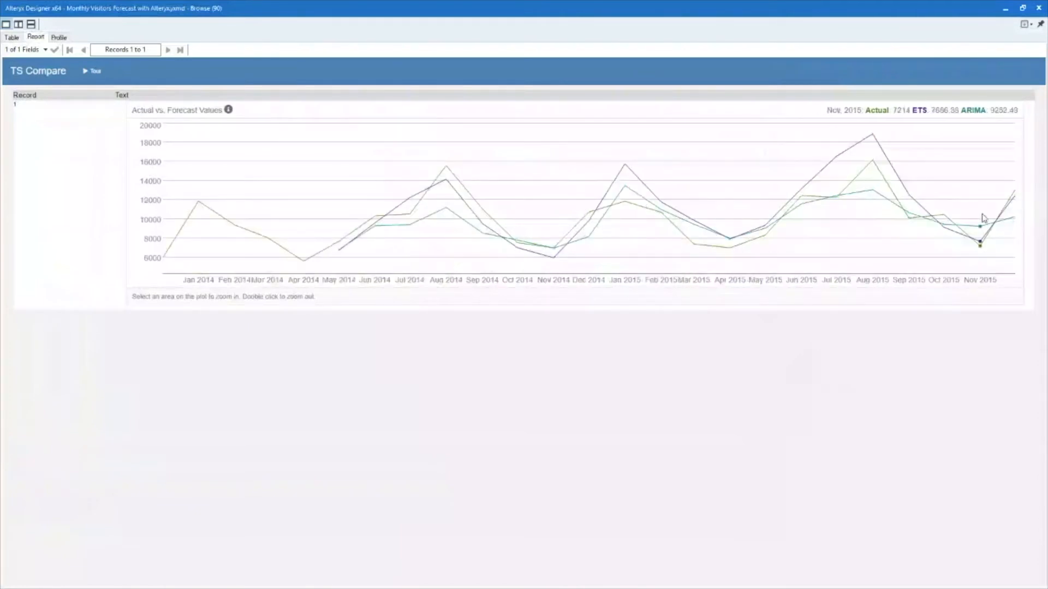
left_click(1039, 7)
- Trace the workflow from the Store Monthly Visitors 2007-2015 input to the chosen ARIMA model in section 5, past the train/test split
scroll(861, 229, "down", 3)
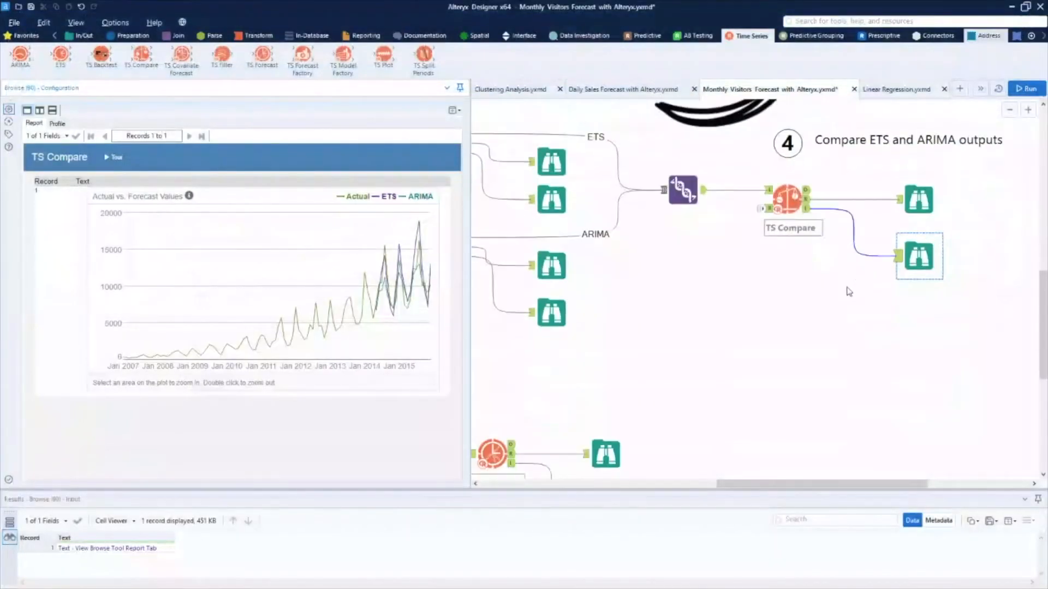
left_click_drag(825, 485, 710, 491)
scroll(650, 358, "down", 1)
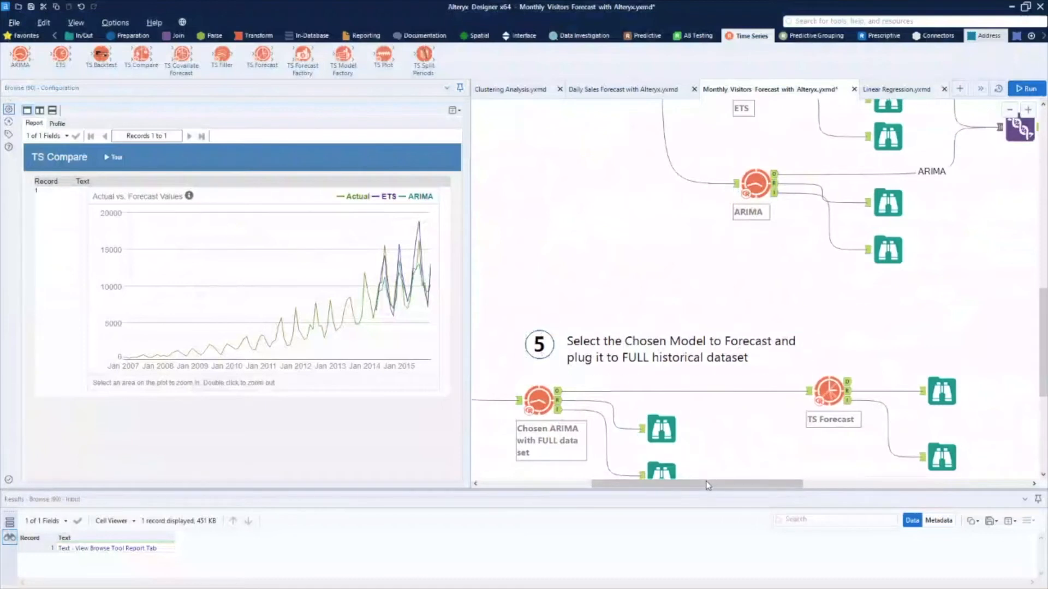
left_click_drag(707, 484, 628, 485)
scroll(676, 355, "up", 2)
scroll(675, 354, "up", 8)
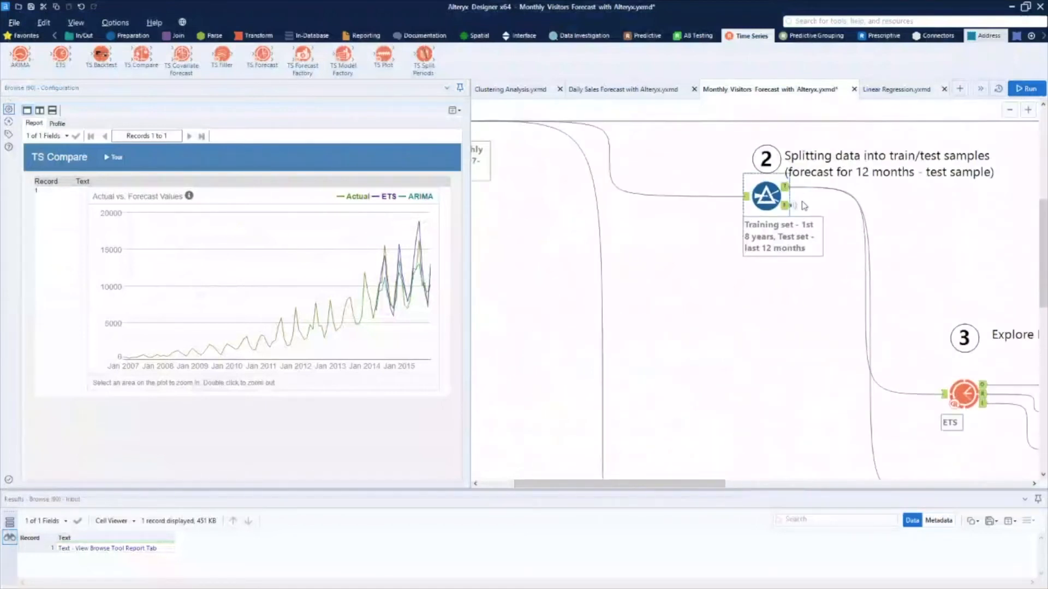
left_click_drag(673, 484, 646, 489)
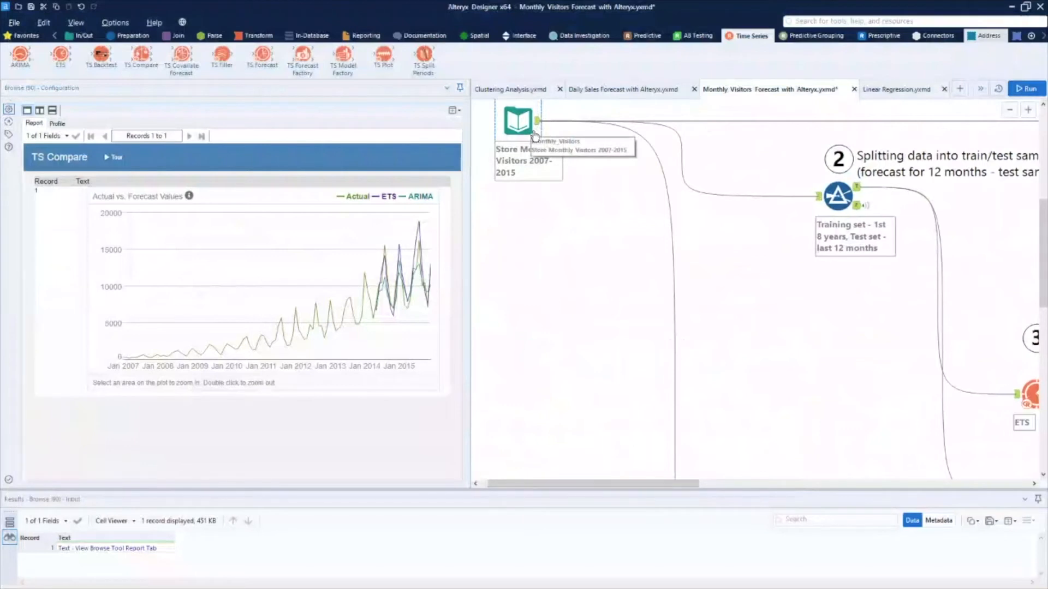
scroll(561, 211, "up", 1)
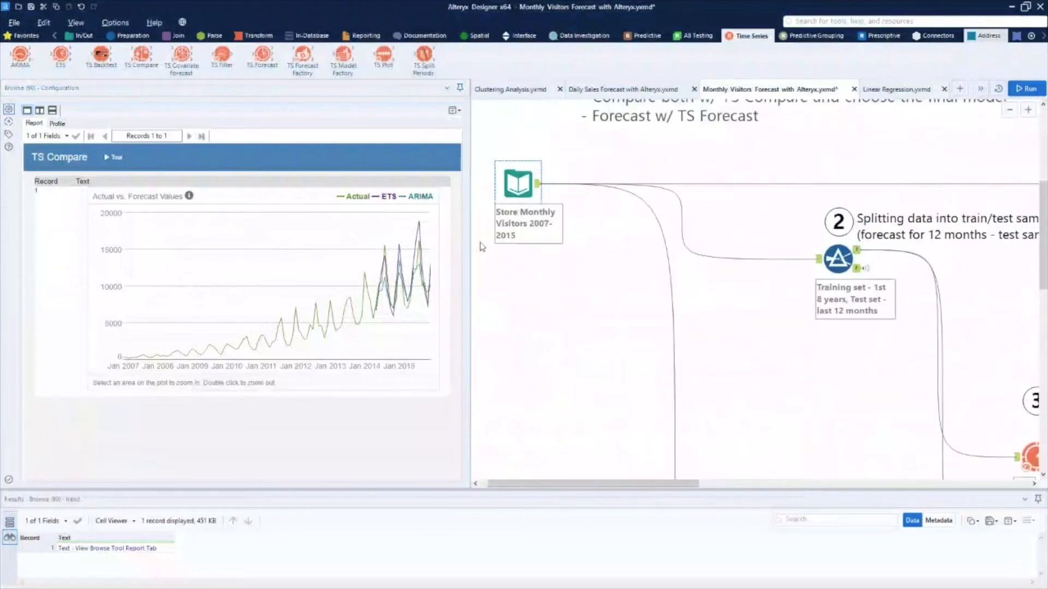
scroll(633, 258, "down", 5)
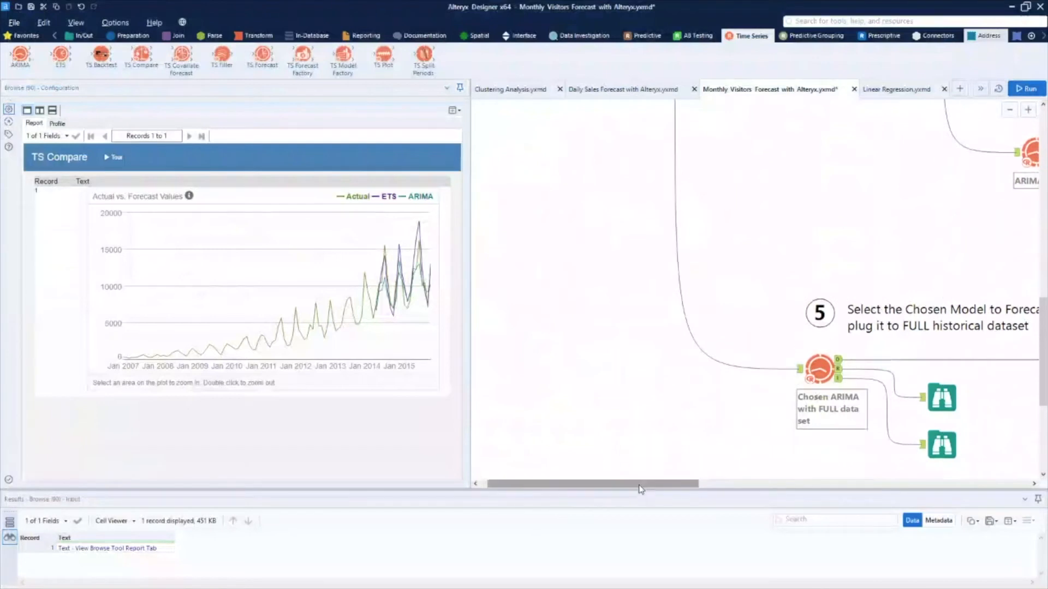
- View all records of the chosen ARIMA model's interactive report in a new window and highlight its Akaike information criterion value
left_click_drag(637, 487, 721, 485)
scroll(685, 405, "down", 2)
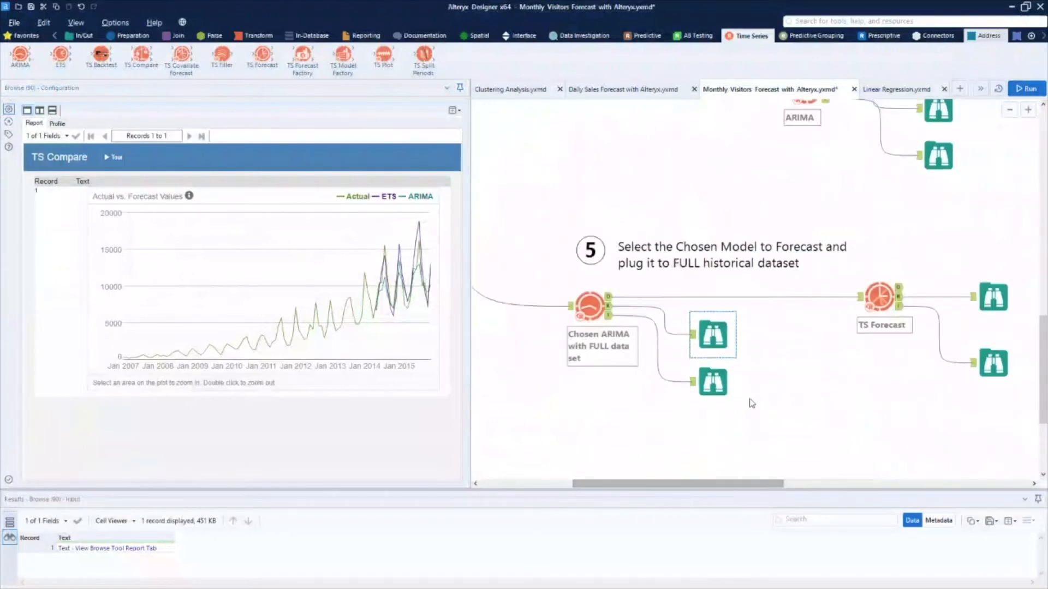
left_click(722, 356)
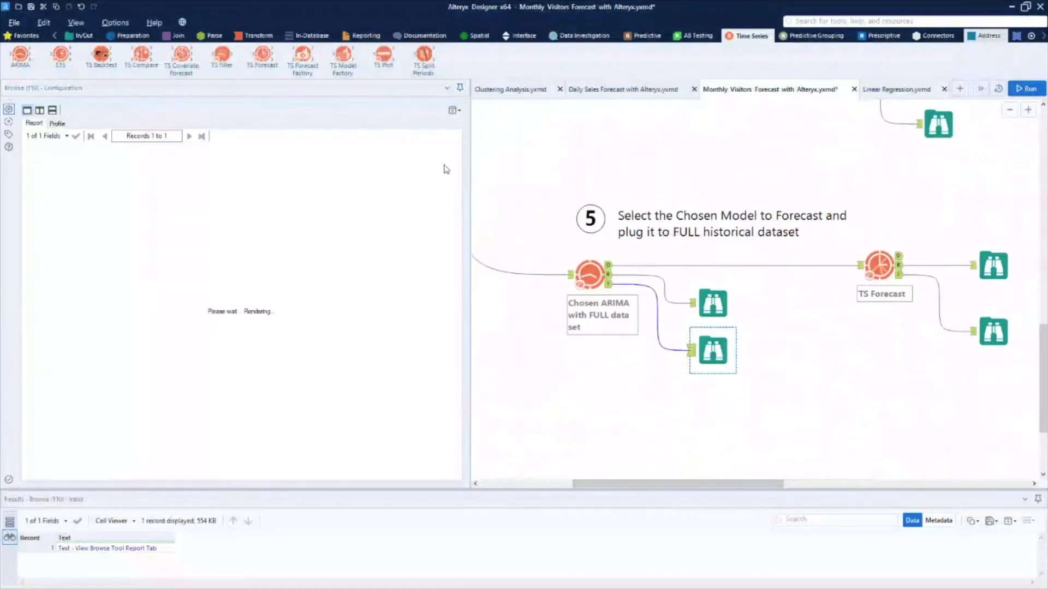
left_click(454, 110)
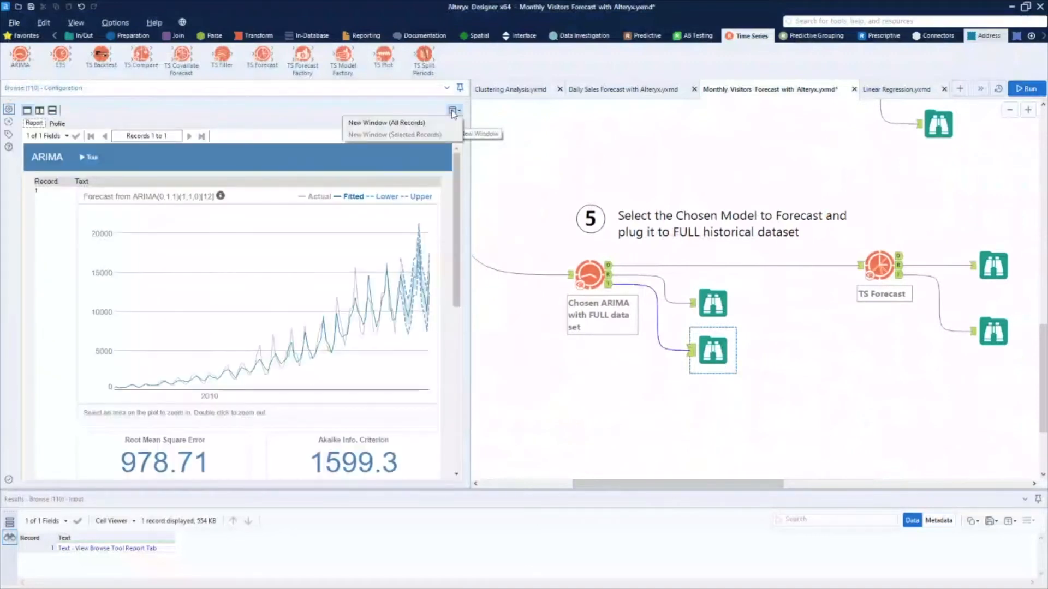
left_click(429, 128)
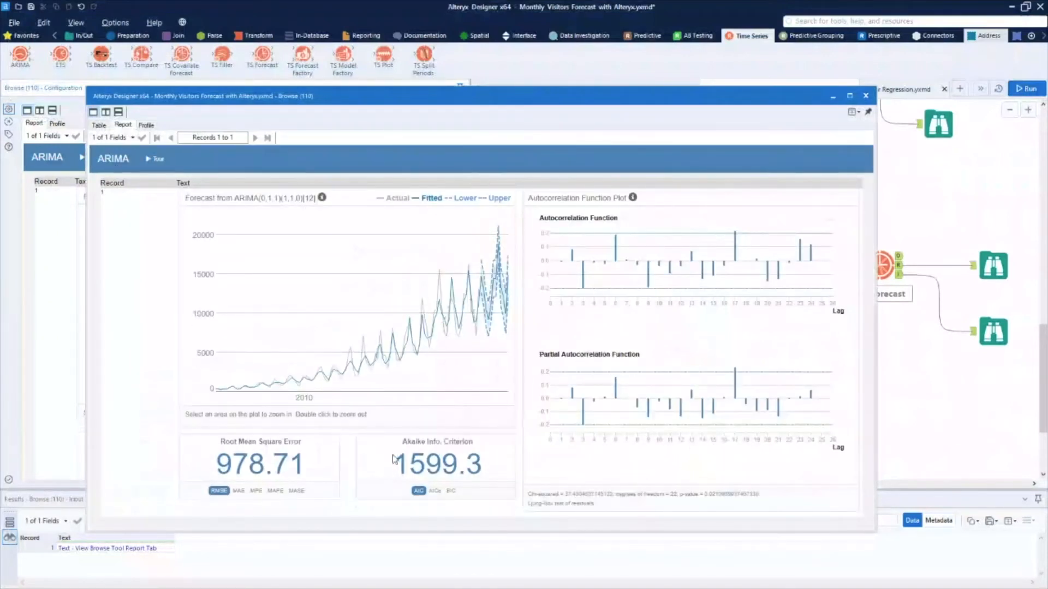
left_click_drag(393, 459, 485, 468)
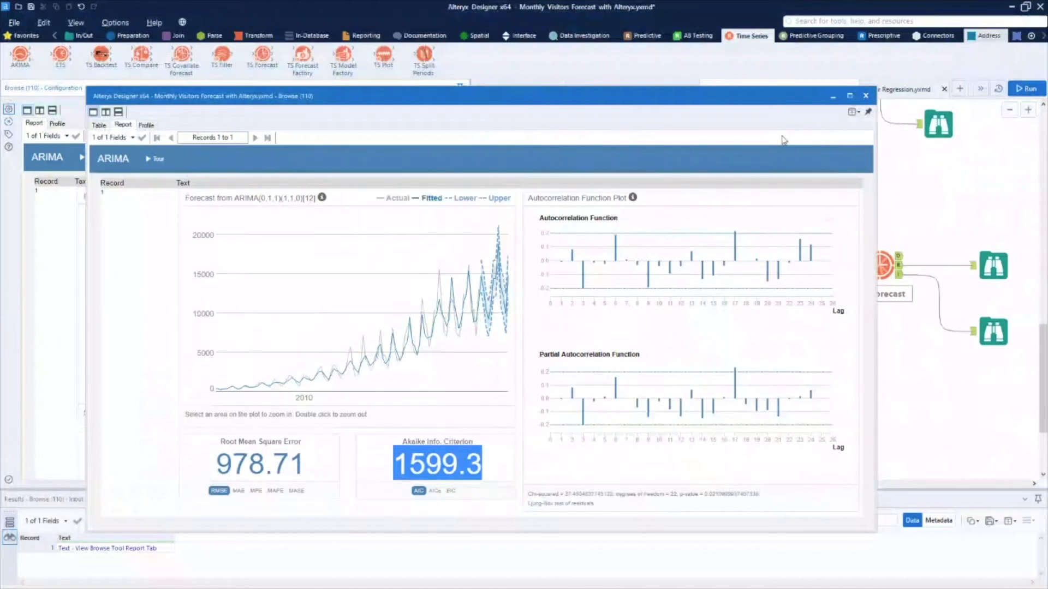
left_click(866, 96)
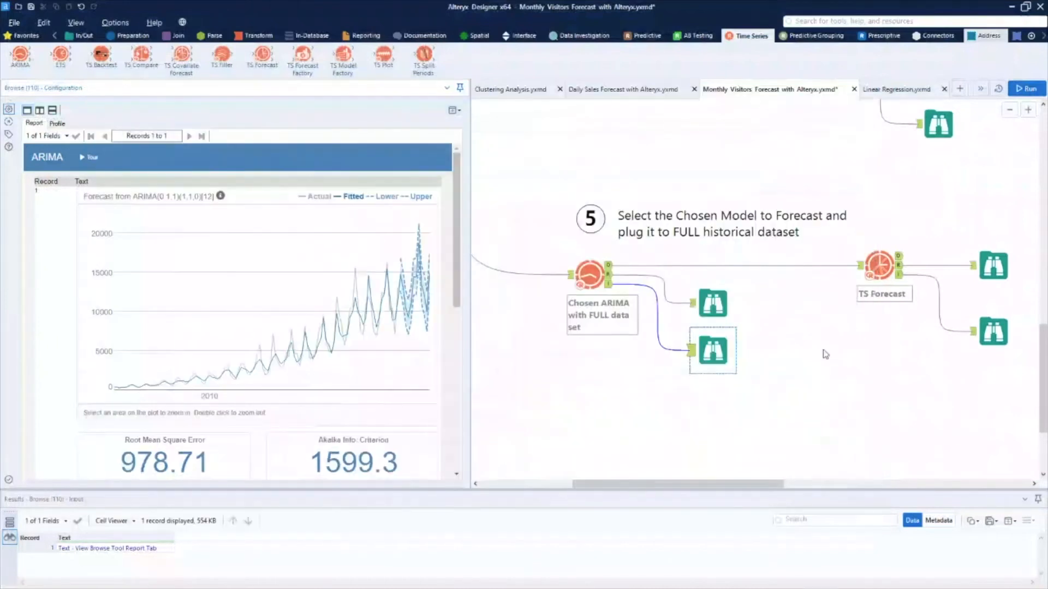
- Review the TS Forecast tool's configuration and examine the plot and value table in its static forecast report
left_click_drag(709, 489, 754, 489)
left_click(775, 264)
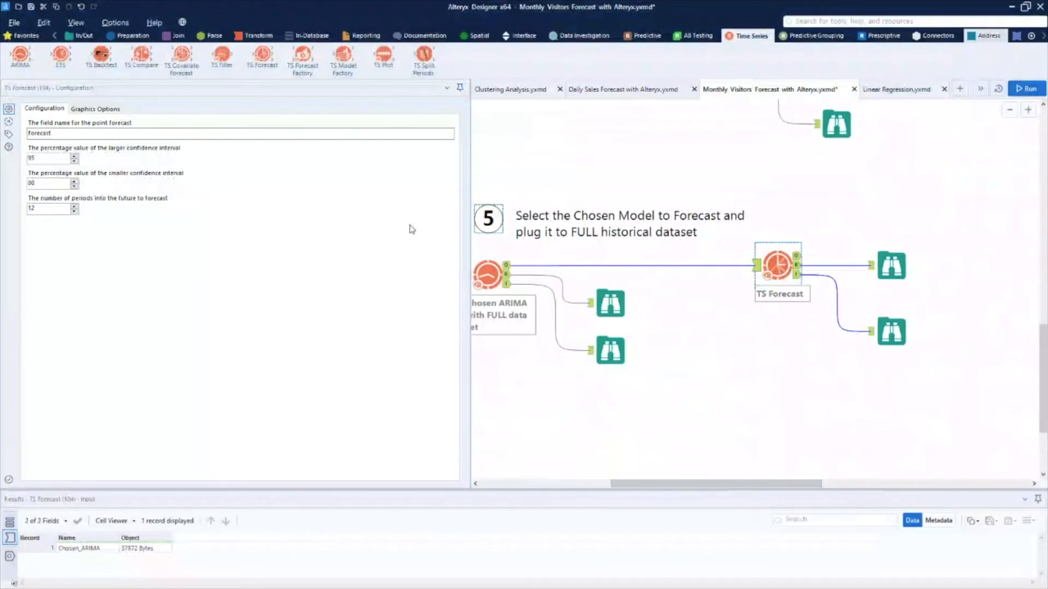
left_click(892, 265)
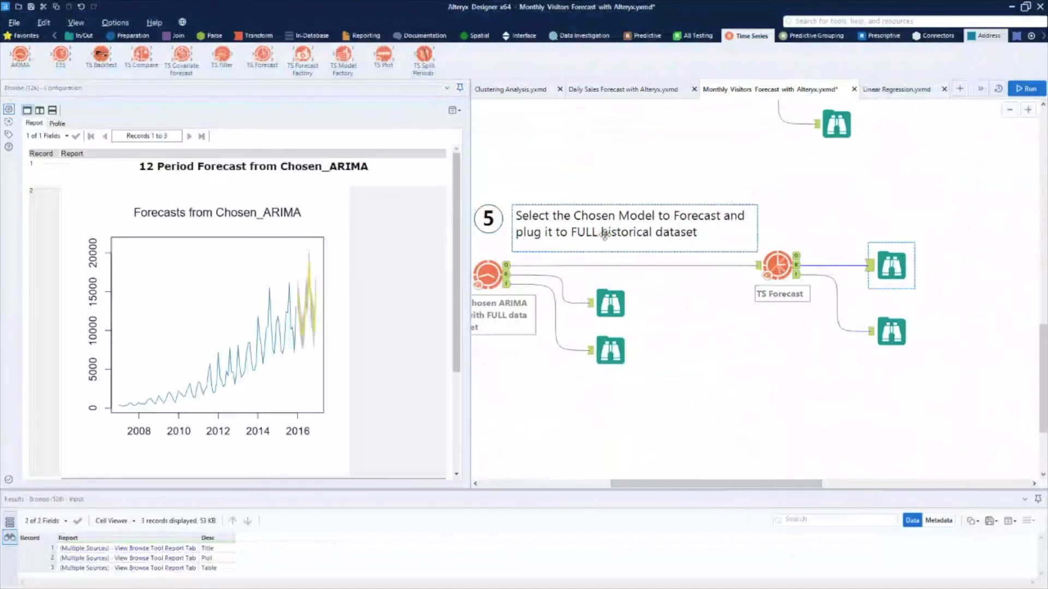
scroll(410, 310, "down", 5)
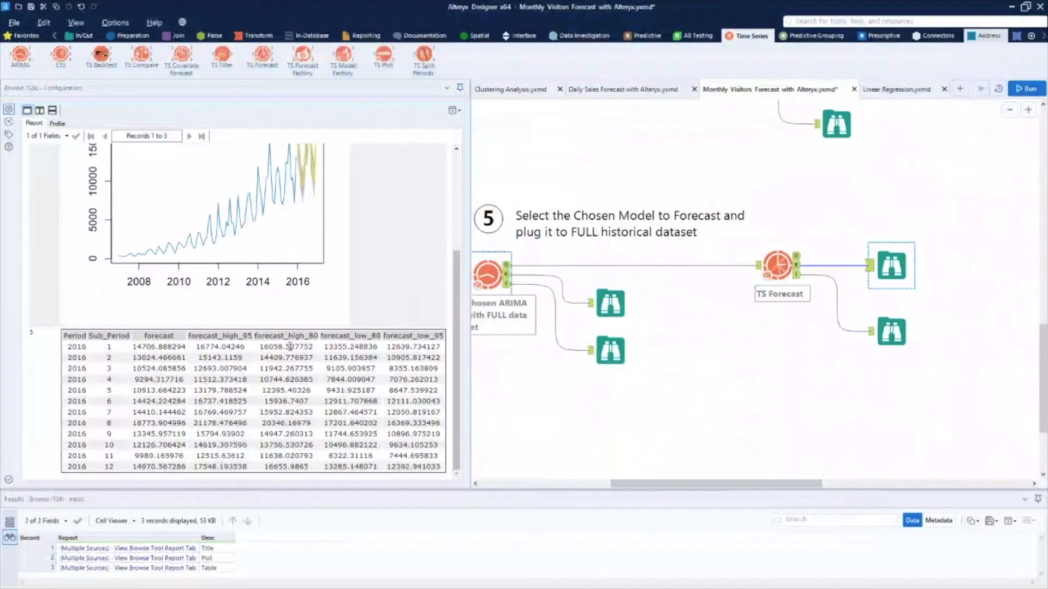
- View all records of TS Forecast's interactive report in a new window, zoom its plot to about September 2015 through December 2016, and close it
left_click(888, 326)
left_click(453, 111)
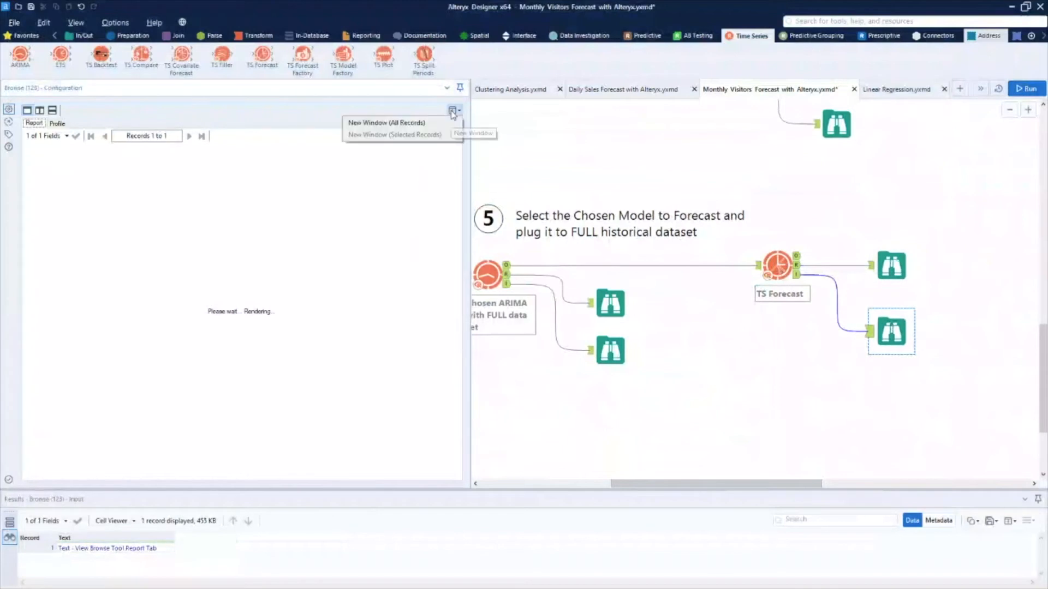
left_click(431, 123)
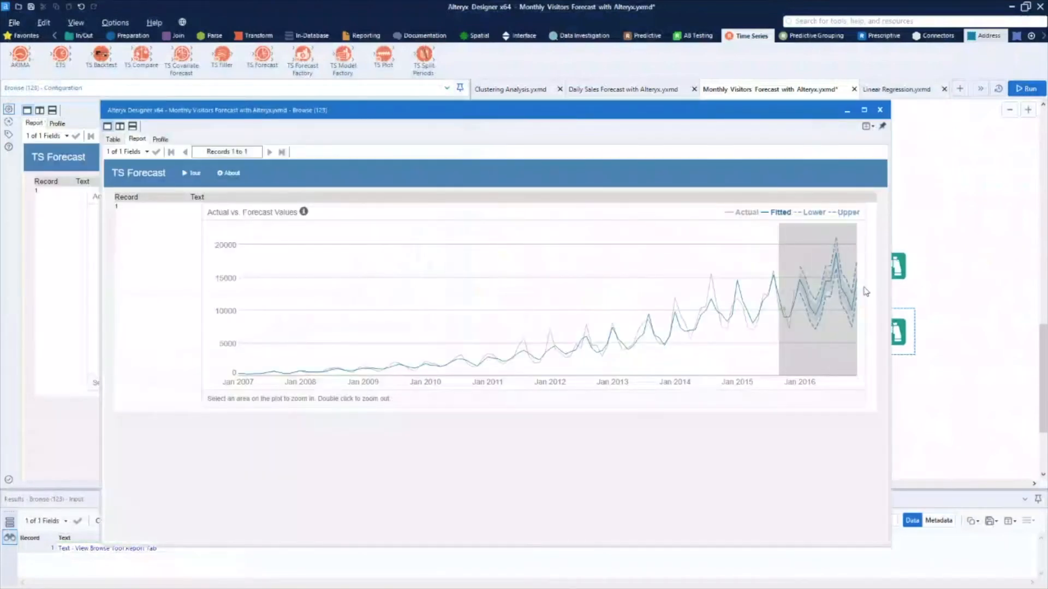
left_click_drag(866, 292, 867, 291)
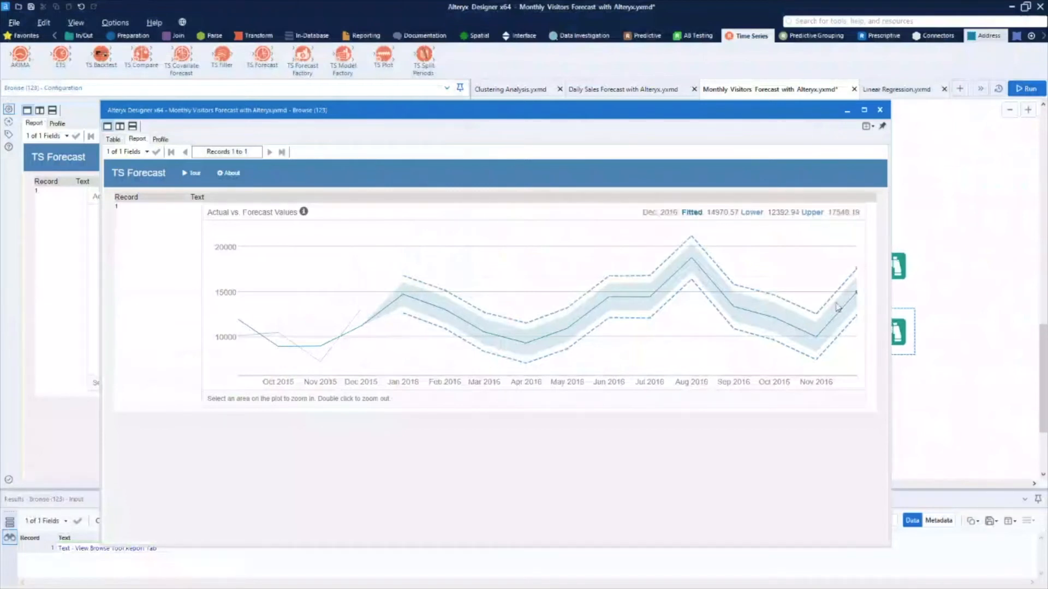
left_click(880, 109)
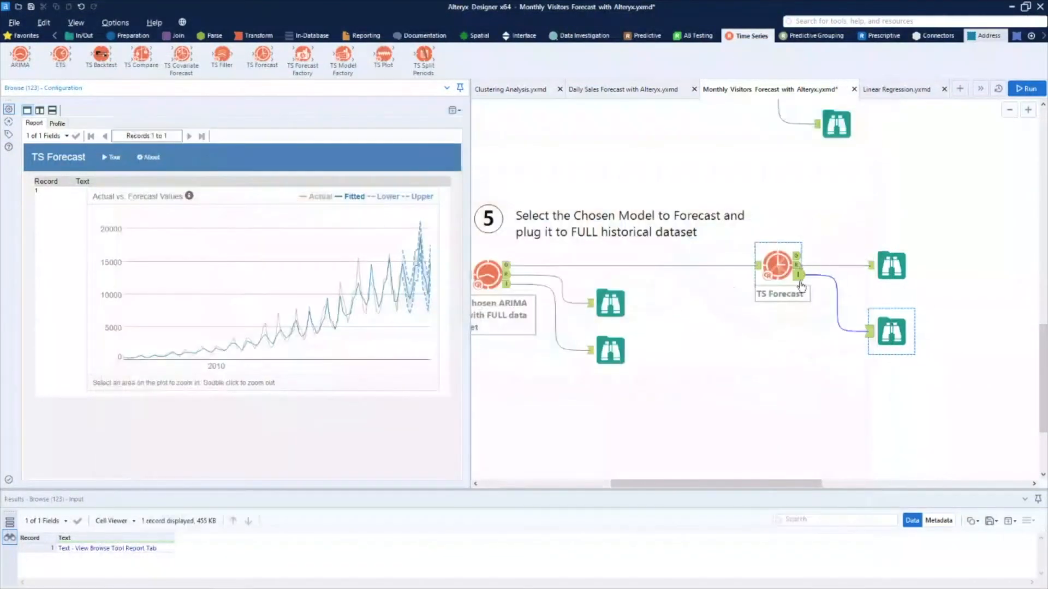
- Examine the ETS model's static report in section 3 and highlight the ETS(M,Ad,M) method in its summary
scroll(802, 294, "down", 2)
scroll(803, 293, "down", 2)
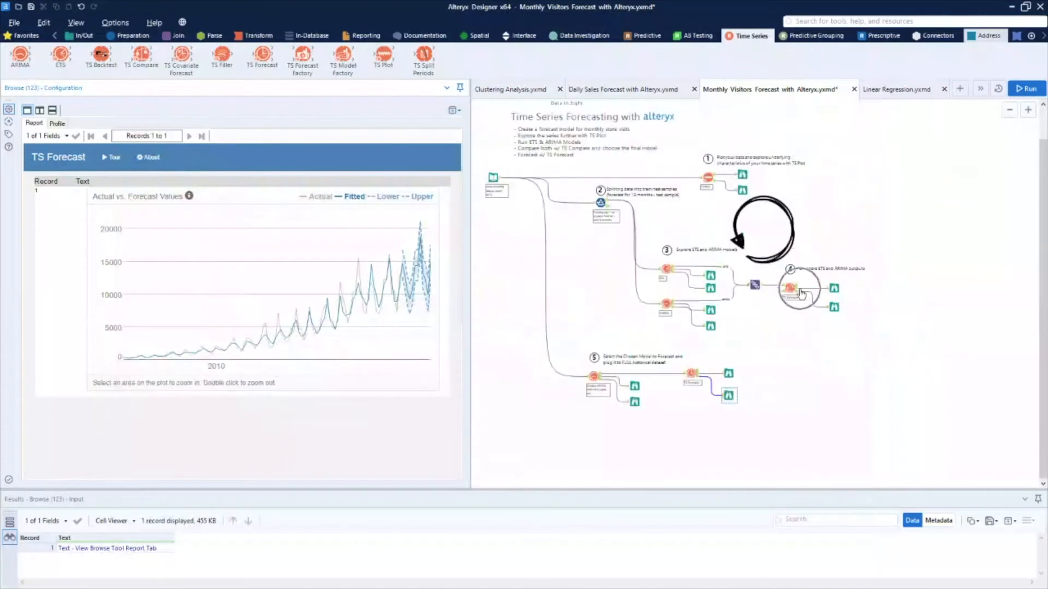
scroll(802, 294, "up", 1)
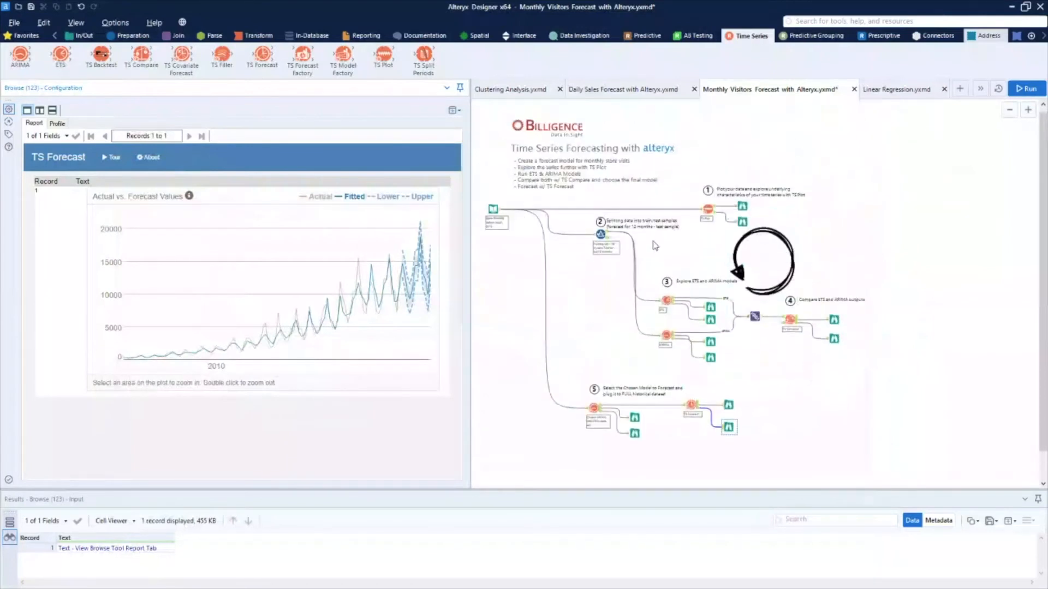
scroll(666, 247, "up", 1)
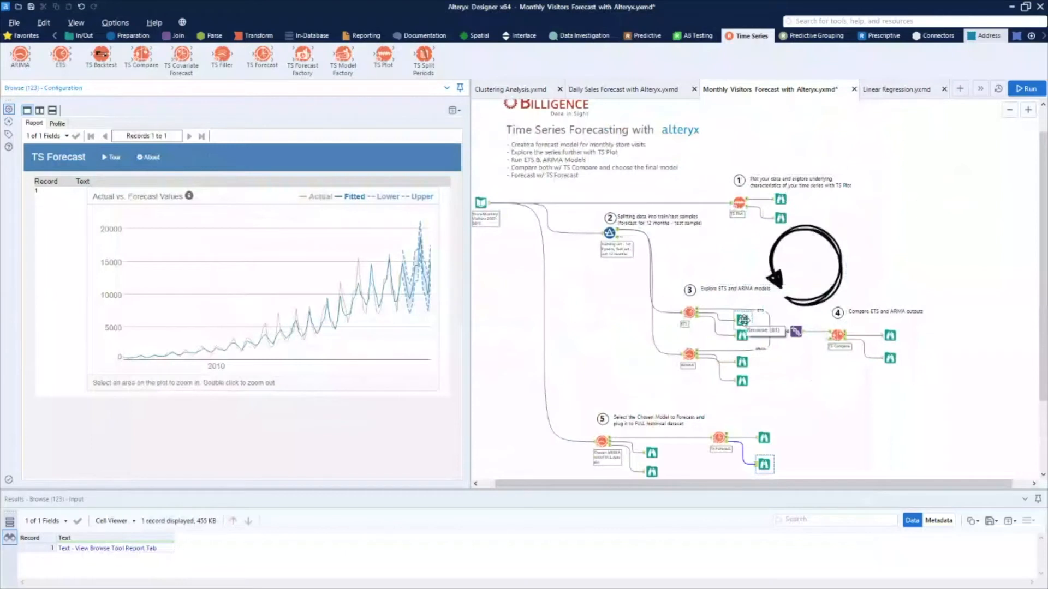
left_click(743, 320)
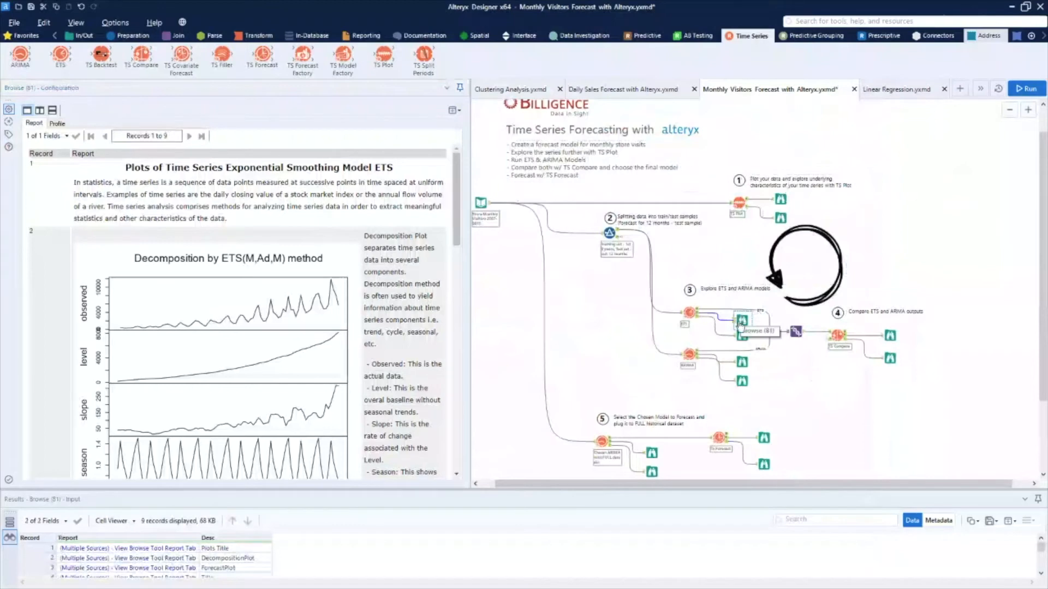
scroll(387, 276, "down", 10)
scroll(387, 275, "down", 5)
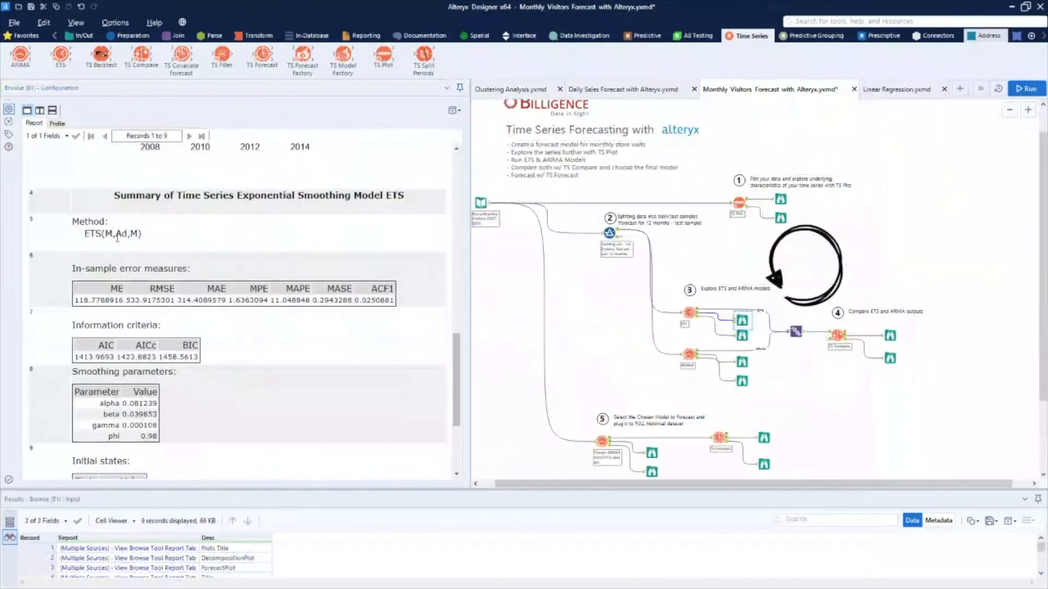
left_click_drag(85, 234, 141, 233)
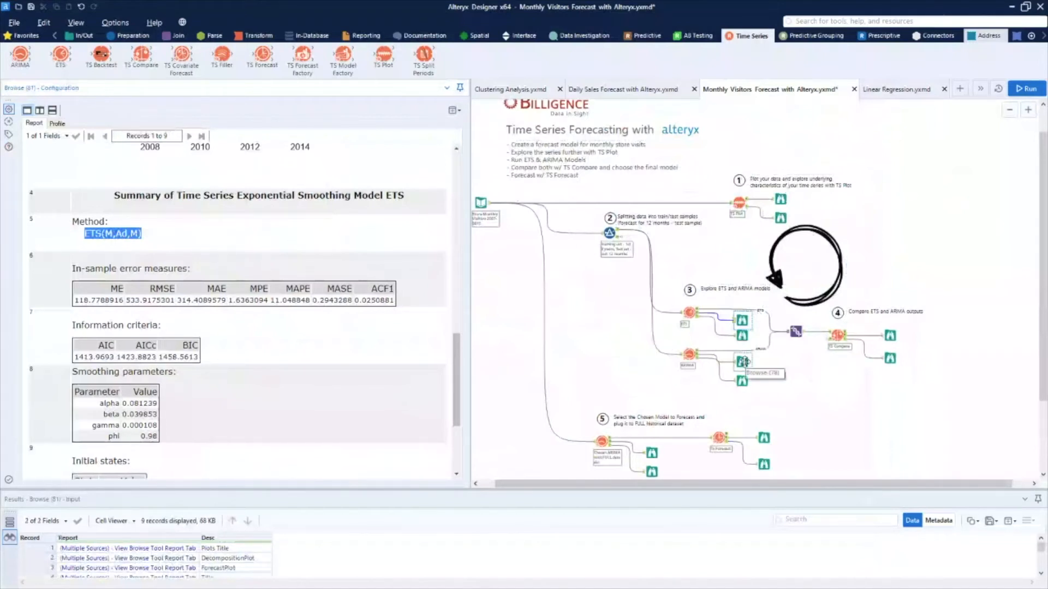
- Examine the ARIMA model's static report in section 3 and highlight the (0,1,1)(2,1,0) order terms and the seasonal period 12 in its method
left_click(743, 362)
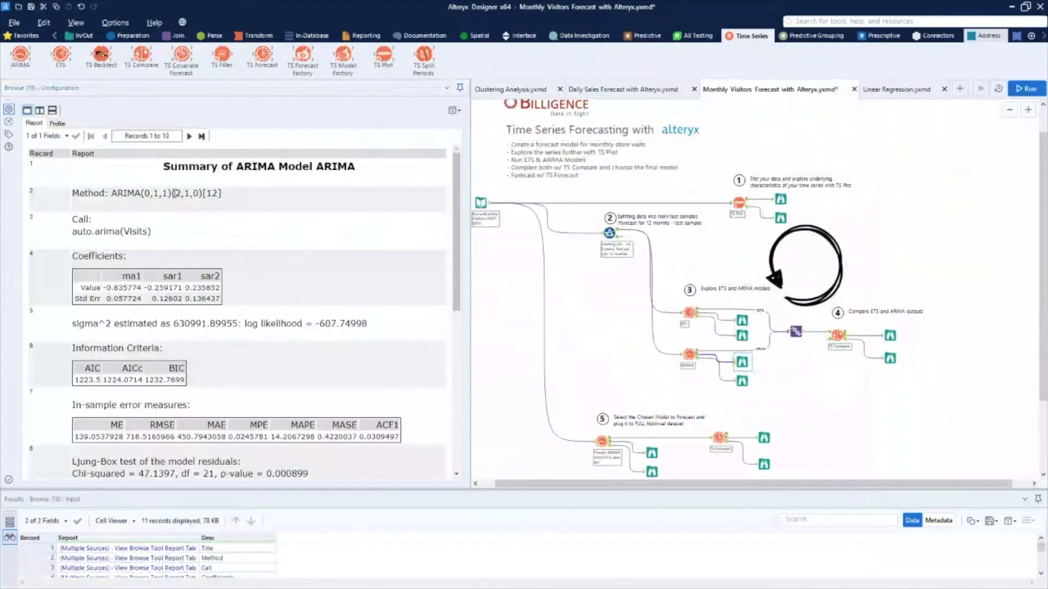
left_click_drag(172, 194, 203, 193)
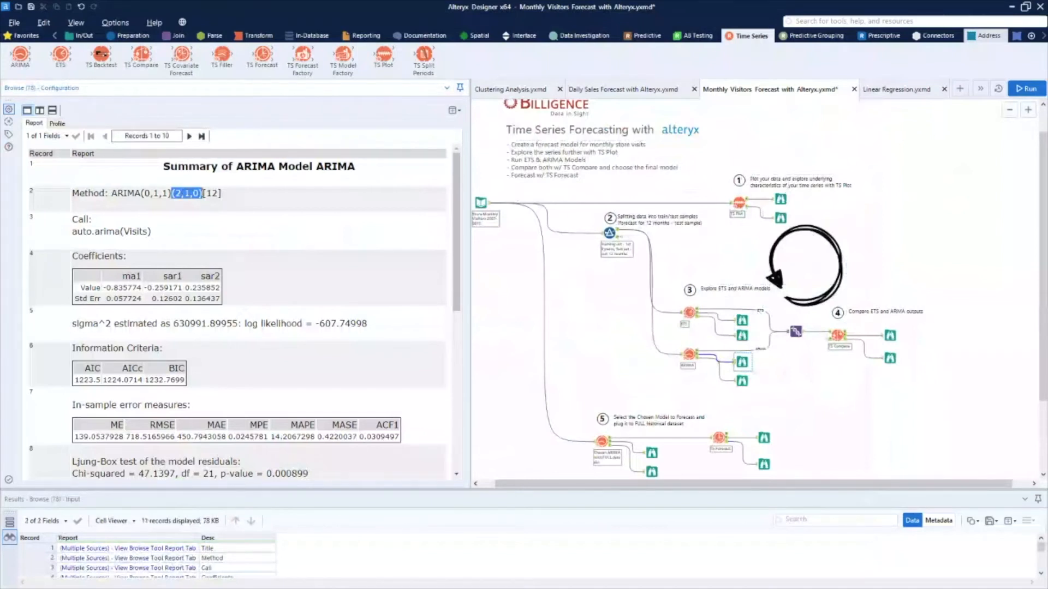
left_click_drag(153, 193, 159, 193)
left_click_drag(162, 193, 167, 193)
left_click_drag(182, 194, 180, 193)
left_click_drag(207, 194, 218, 193)
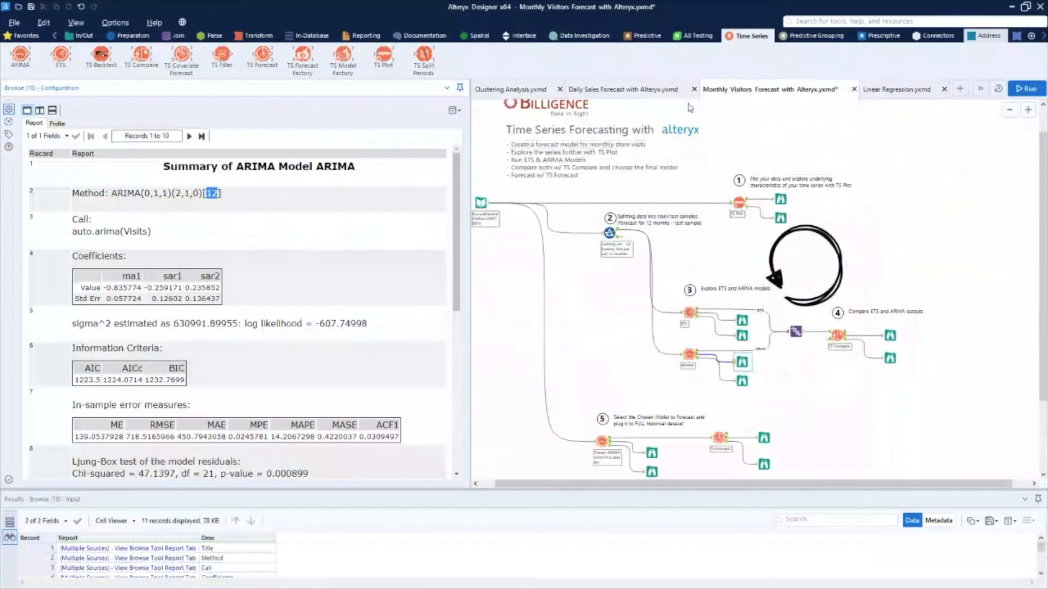
- Open the Daily Sales Forecast with Alteryx workflow and look over its ETS and ARIMA modelling sections 1 to 5
left_click(650, 92)
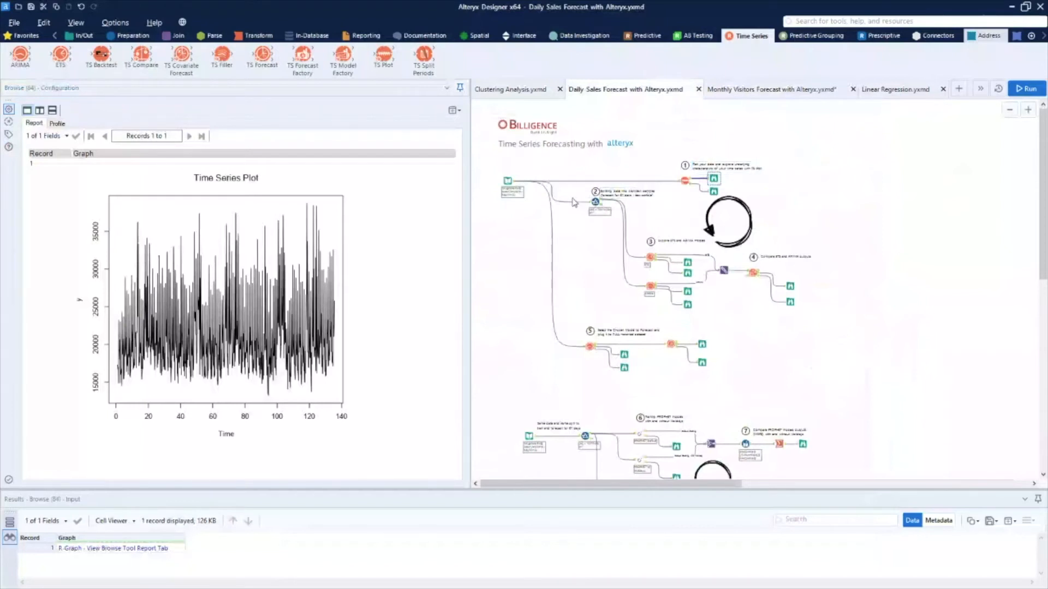
scroll(574, 203, "up", 2)
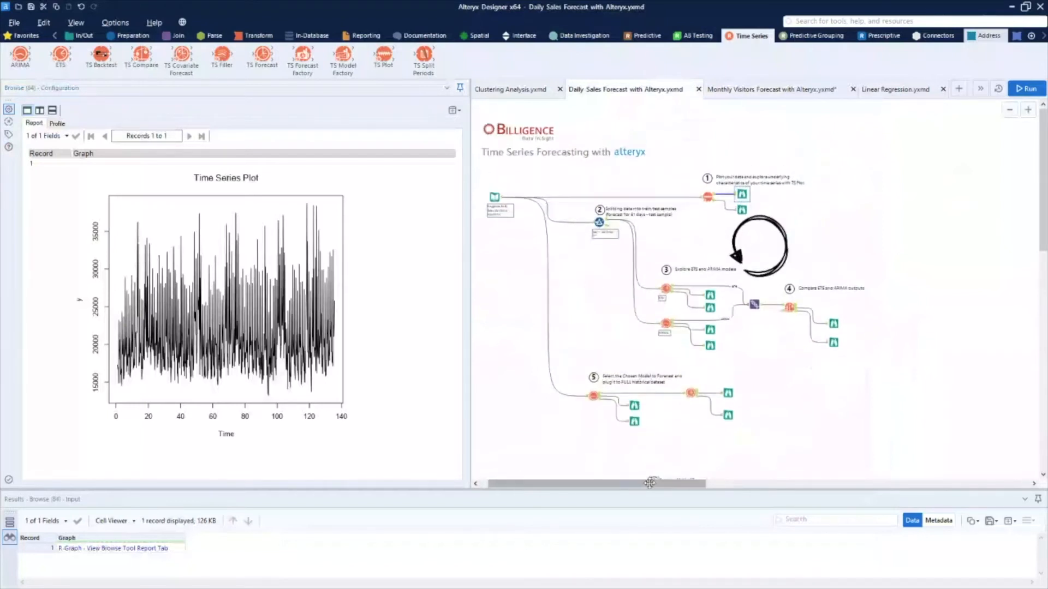
left_click_drag(650, 484, 620, 480)
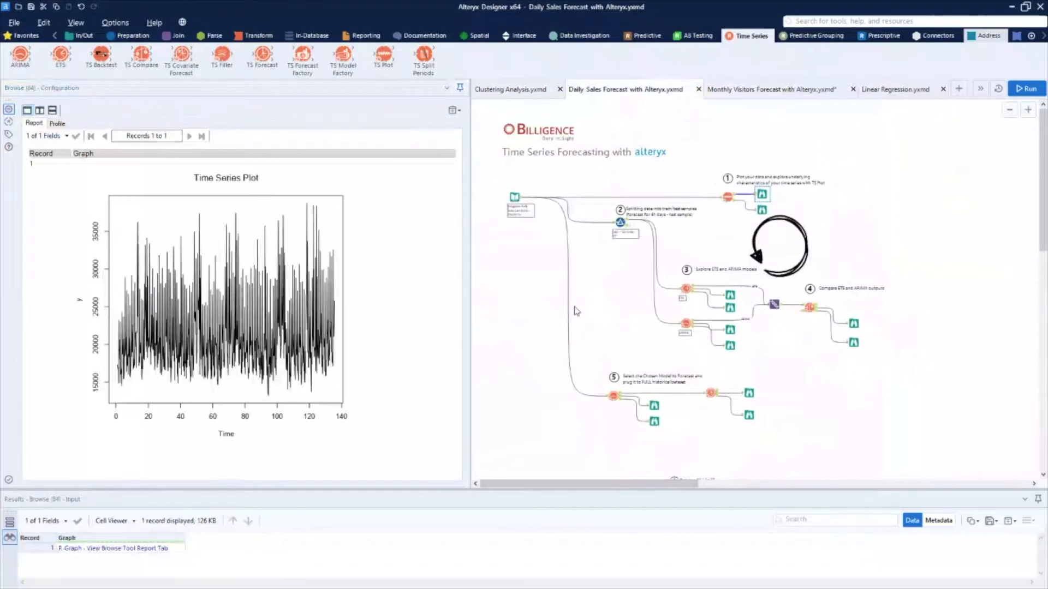
scroll(576, 311, "down", 1)
scroll(581, 306, "down", 1)
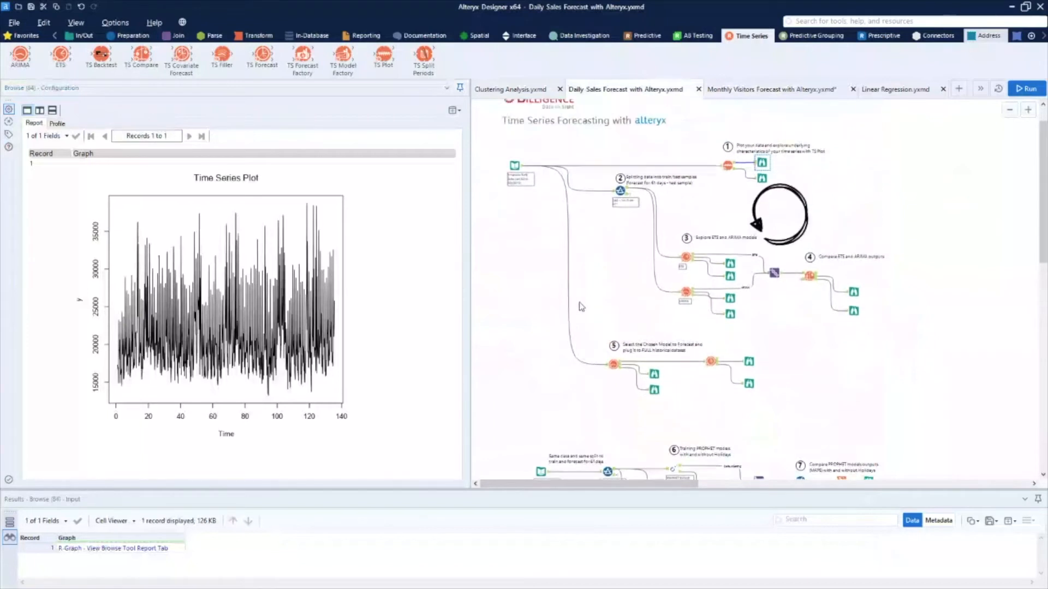
scroll(582, 306, "up", 1)
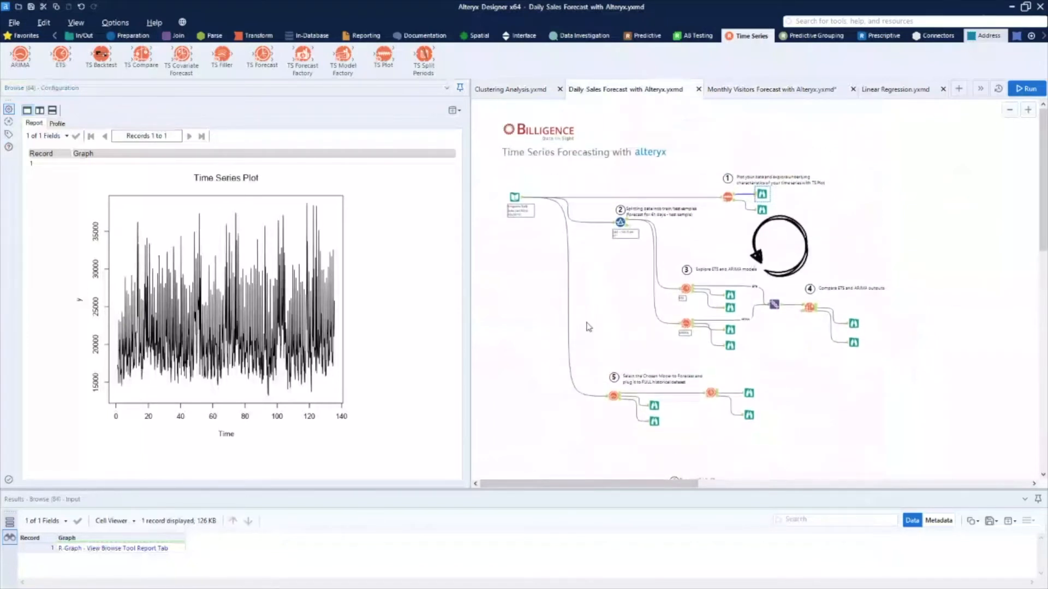
- Trace the PROPHET branch from the drugstore daily sales input through model training in section 6 to the MAPE comparison in section 7
scroll(590, 323, "down", 5)
scroll(590, 323, "down", 1)
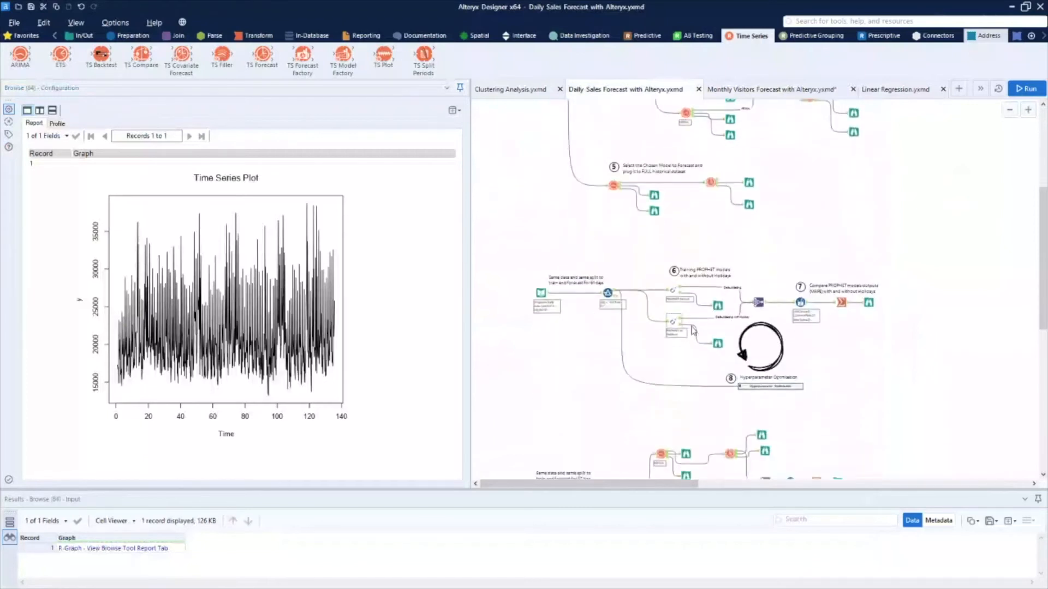
scroll(698, 285, "down", 2)
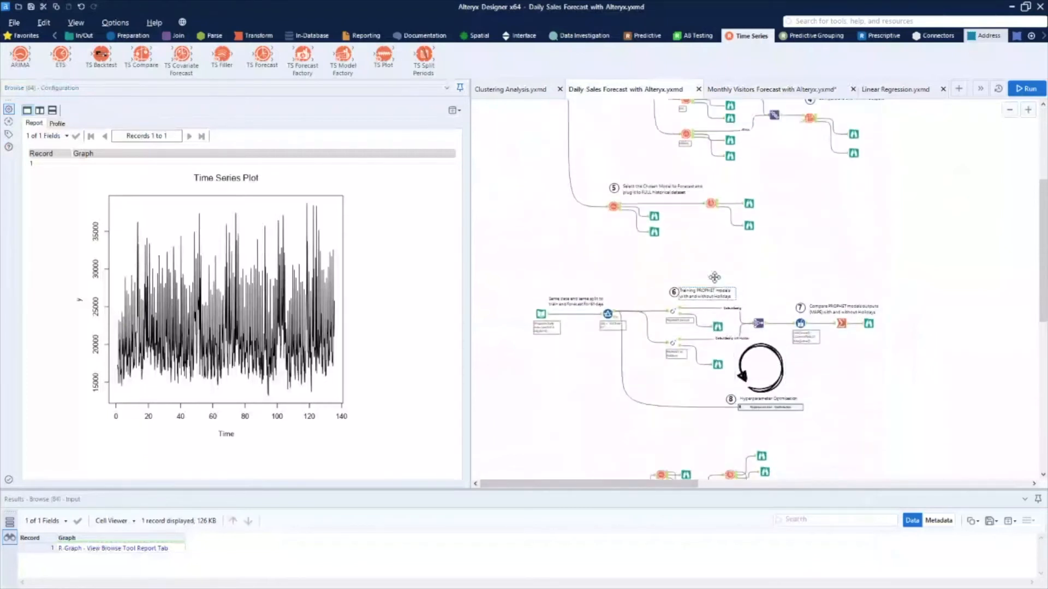
scroll(671, 300, "up", 3)
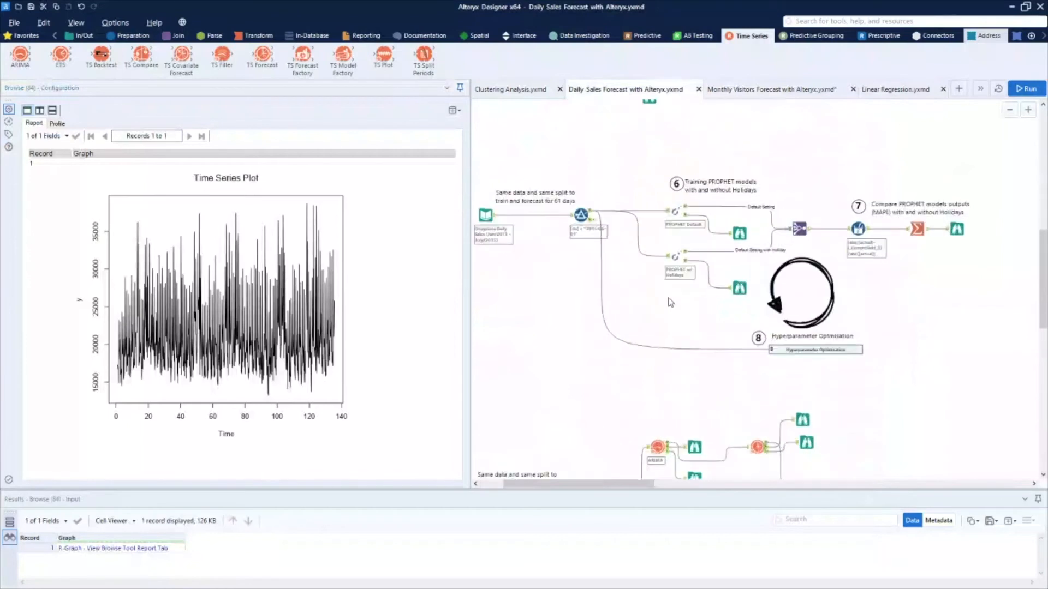
scroll(679, 333, "up", 1)
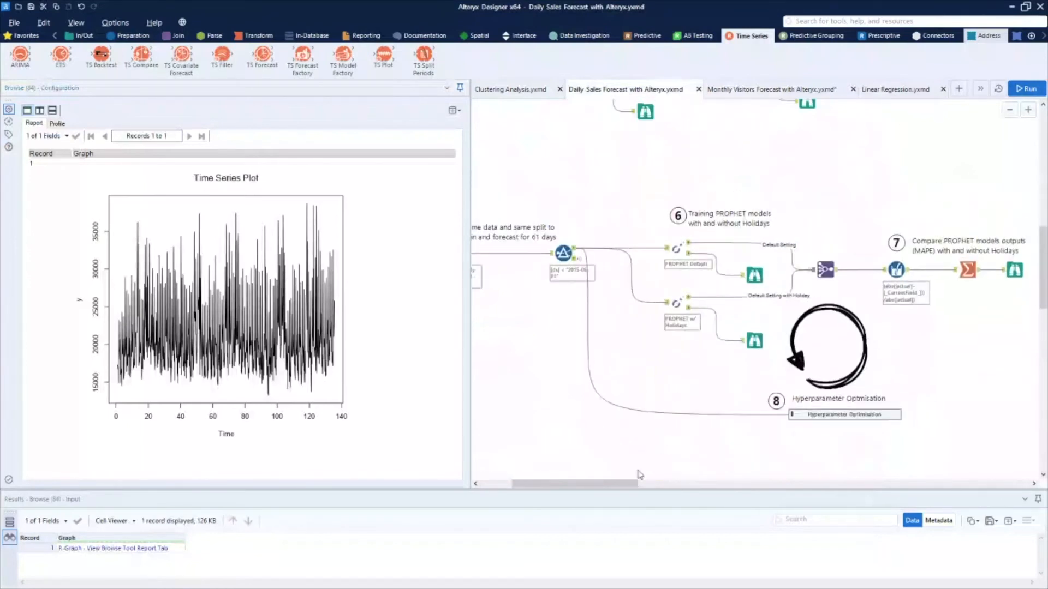
mouse_move(630, 484)
left_mouse_down()
mouse_move(608, 485)
mouse_move(621, 488)
left_mouse_up()
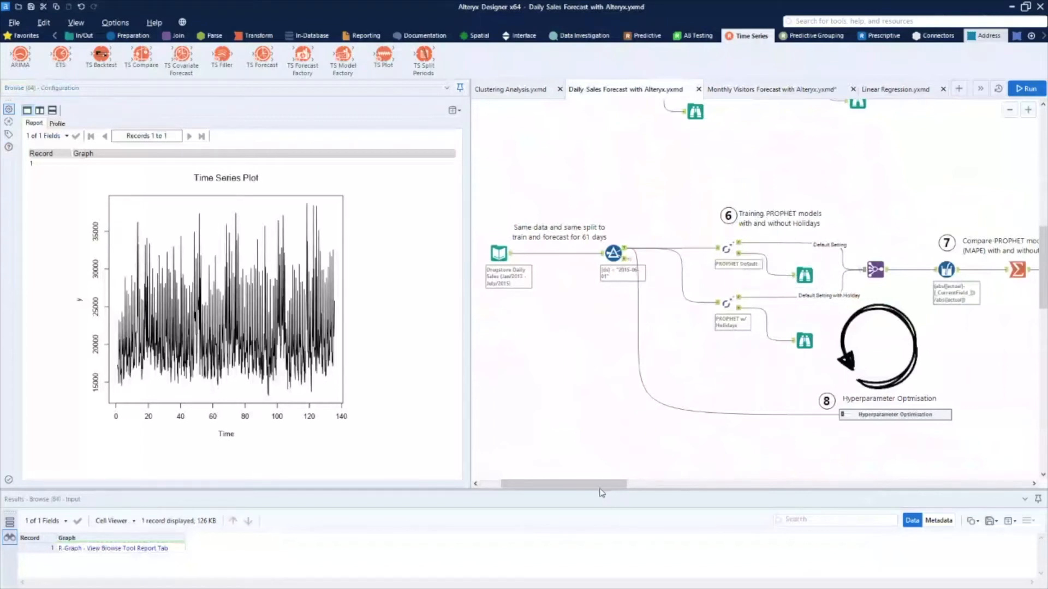
left_click_drag(614, 484, 638, 484)
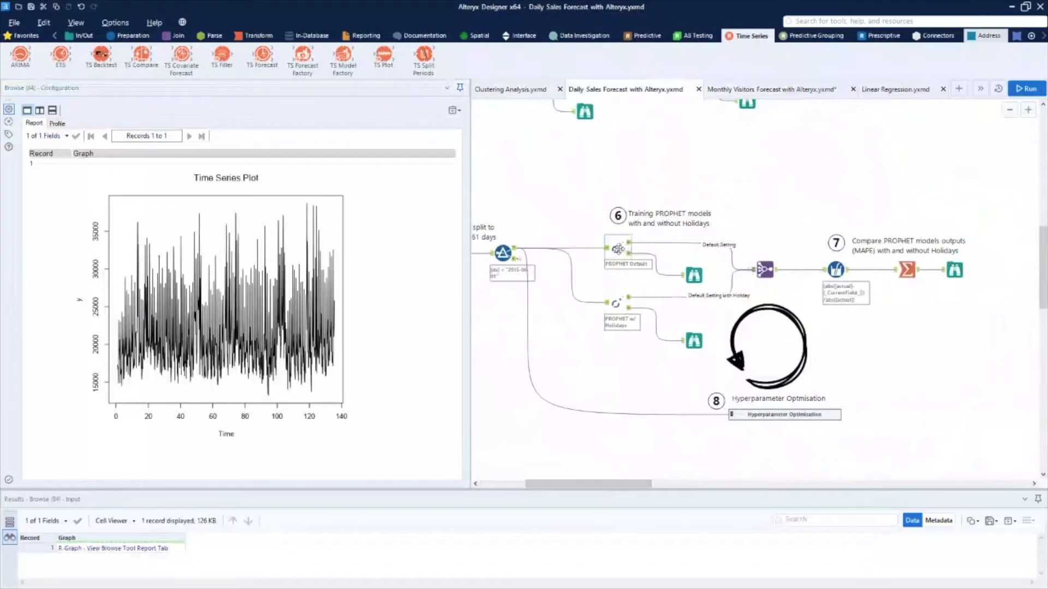
- Review the PROPHET Default tool's required parameters and its connections from the data split to the model comparison
left_click(617, 249)
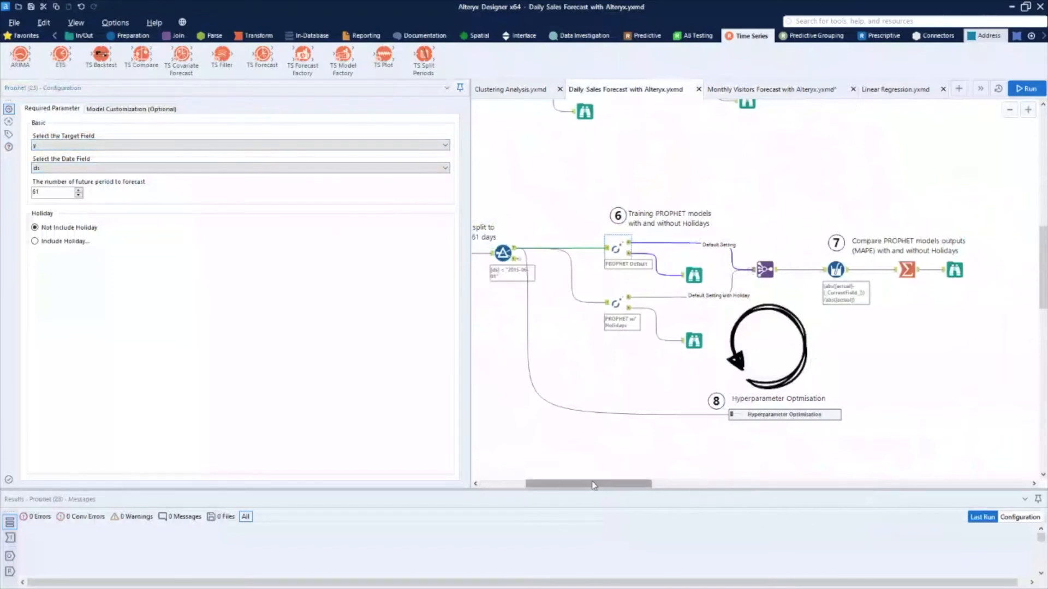
left_click_drag(594, 485, 552, 485)
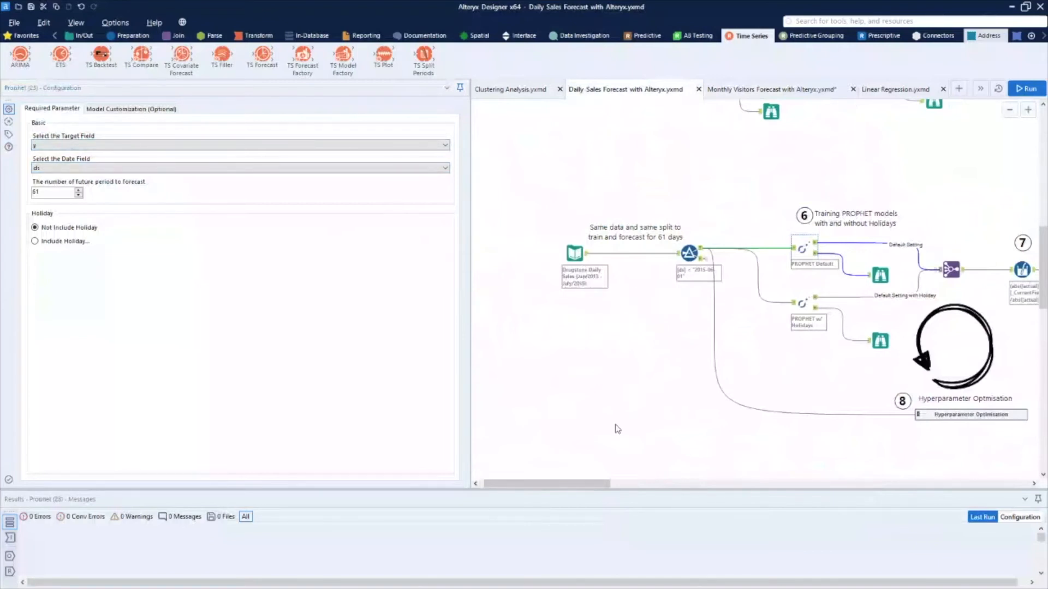
left_click_drag(580, 480, 601, 483)
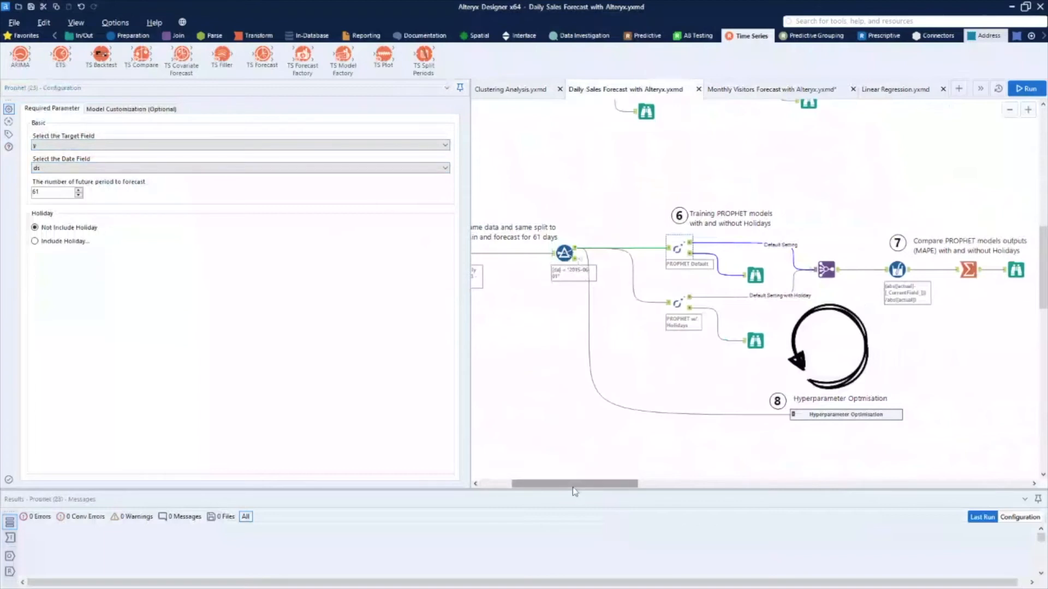
left_click_drag(574, 492, 597, 491)
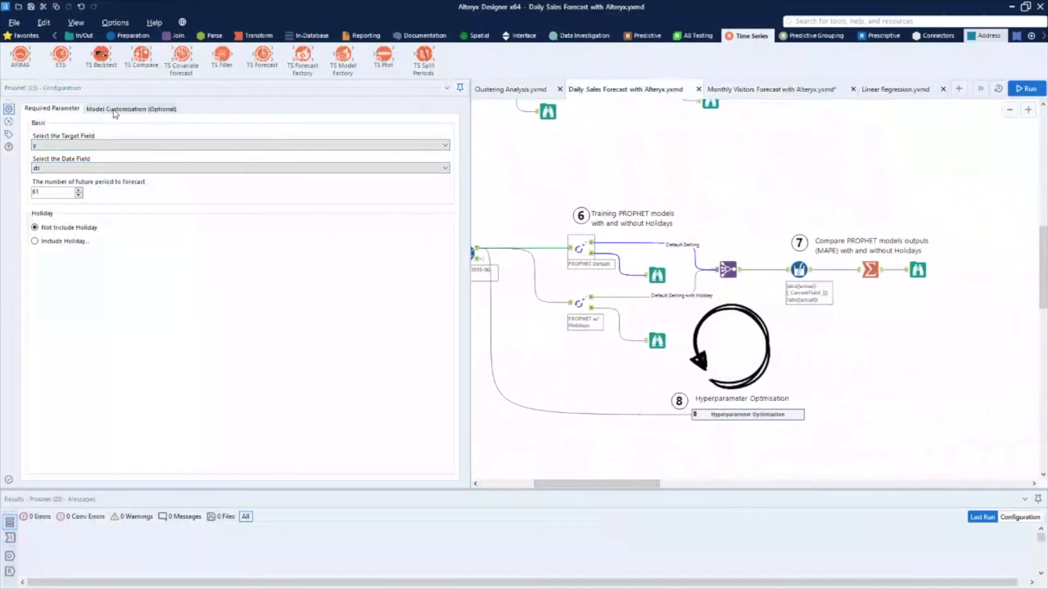
- Try Include Holiday on the PROPHET Default tool, browse its country list, and restore Not Include Holiday
left_click(35, 241)
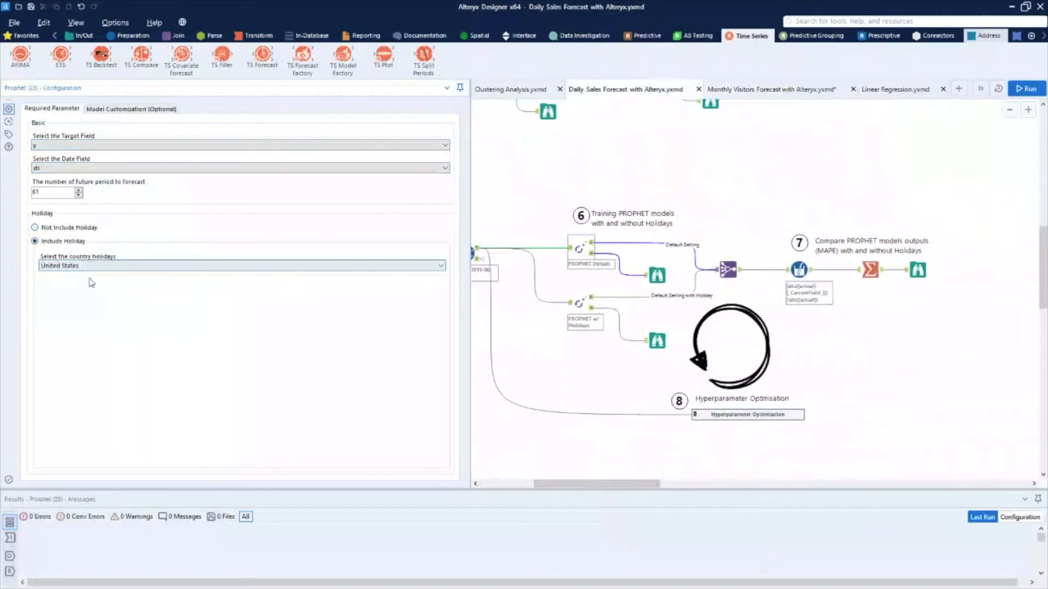
left_click(436, 269)
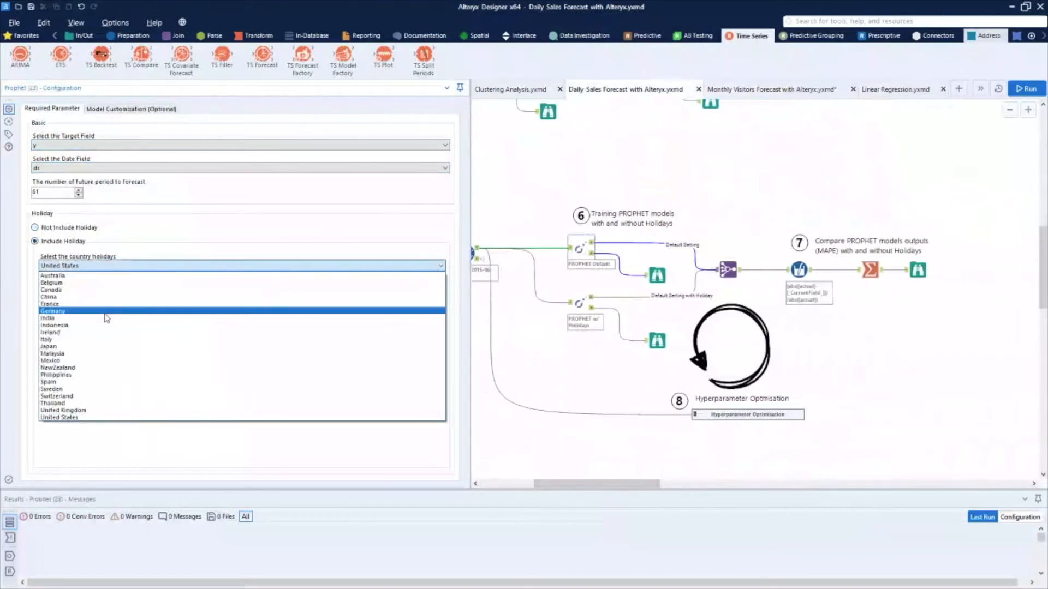
left_click(131, 241)
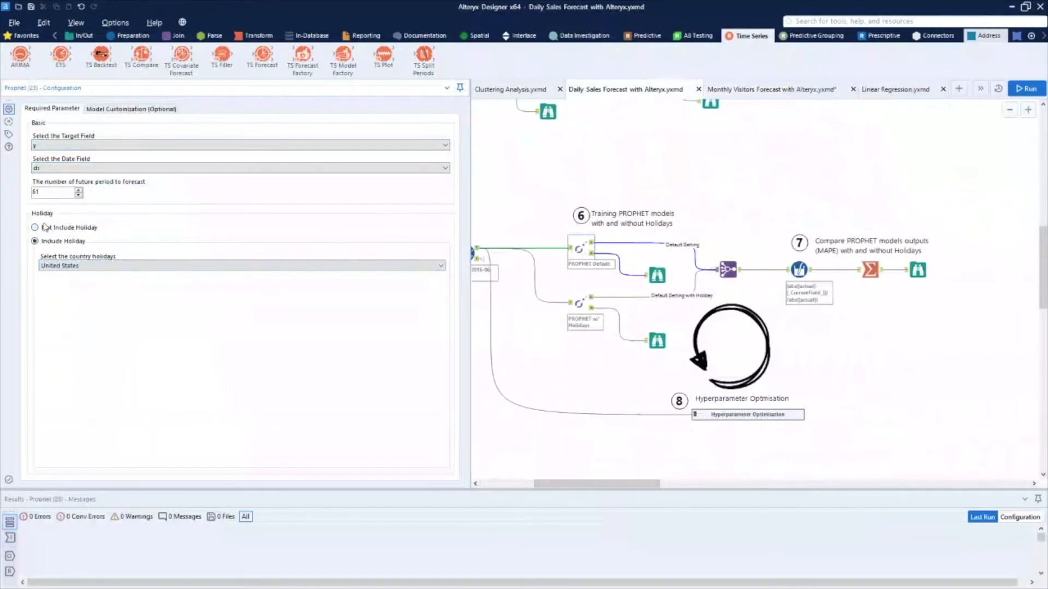
left_click(35, 228)
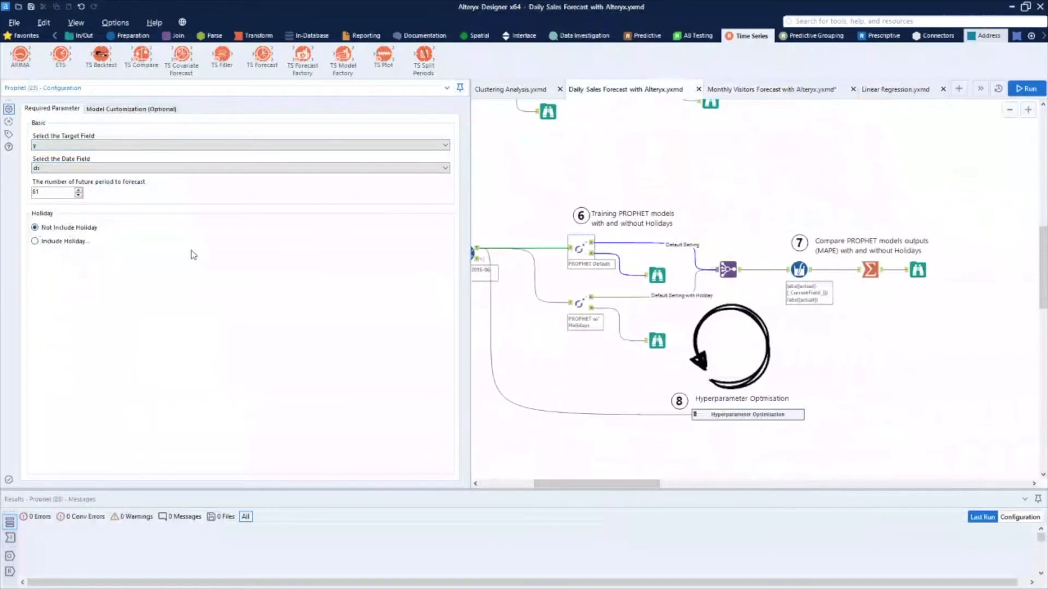
- Check the holiday settings of the PROPHET w/ Holidays tool and set its hyperparameter method to Auto Parameter Tunning (HPO)
left_click(579, 304)
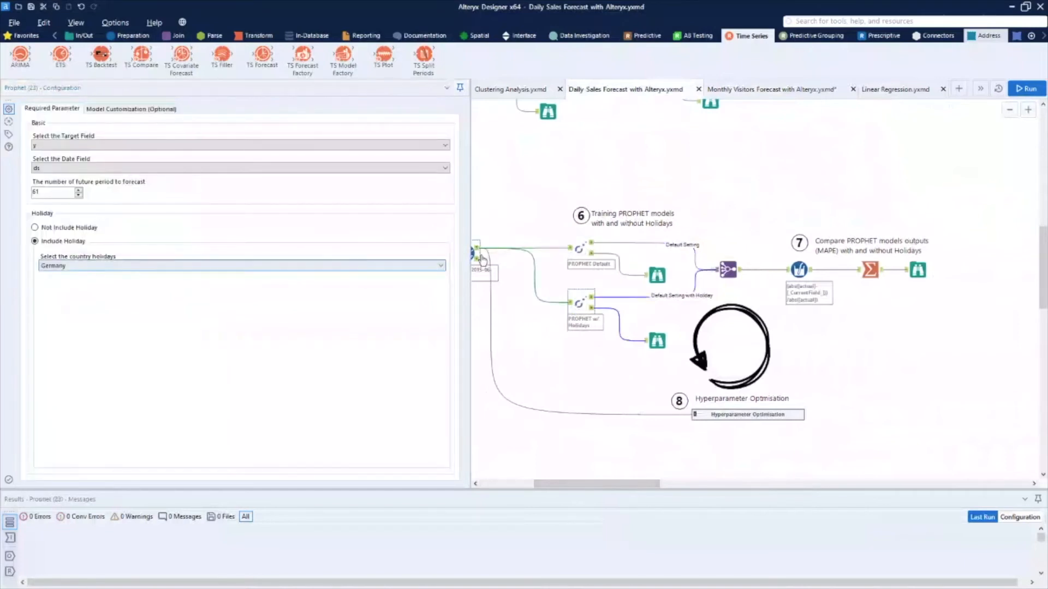
left_click(126, 113)
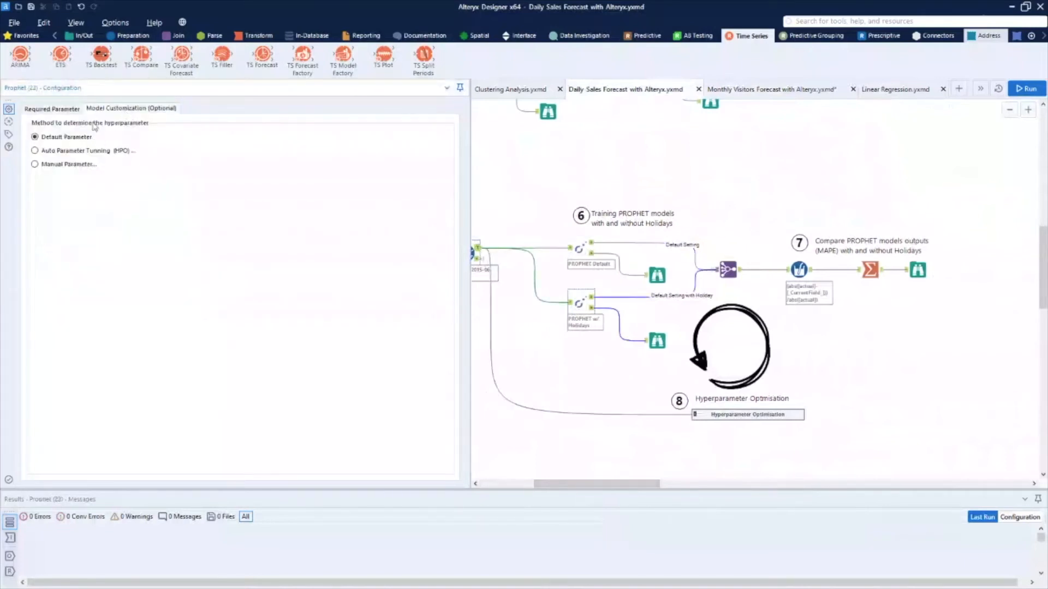
left_click(35, 151)
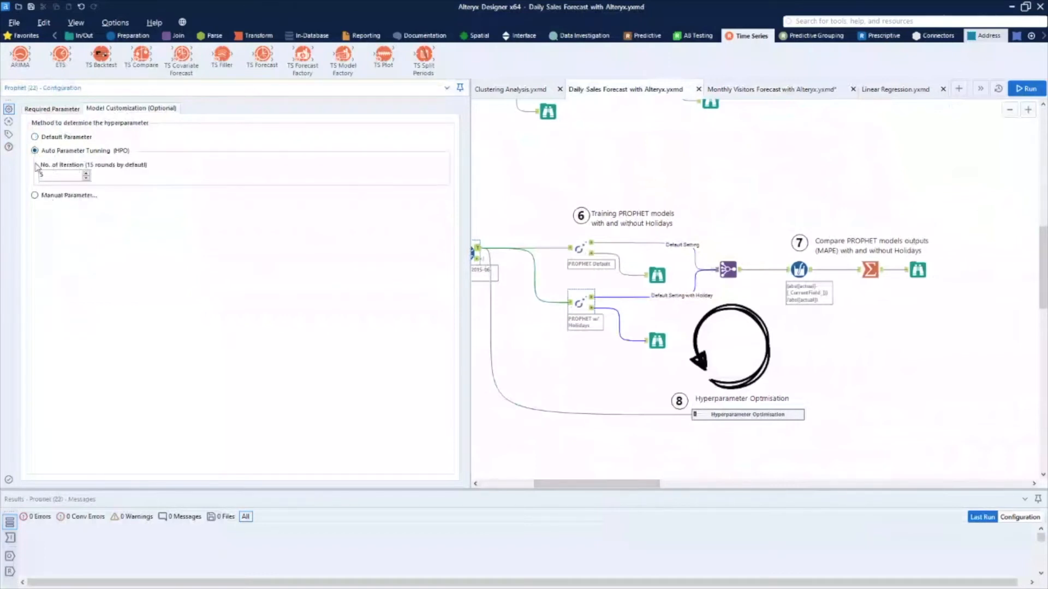
- Preview the Manual Parameter option of the PROPHET w/ Holidays tool and set its hyperparameter method back to Default Parameter
left_click(35, 197)
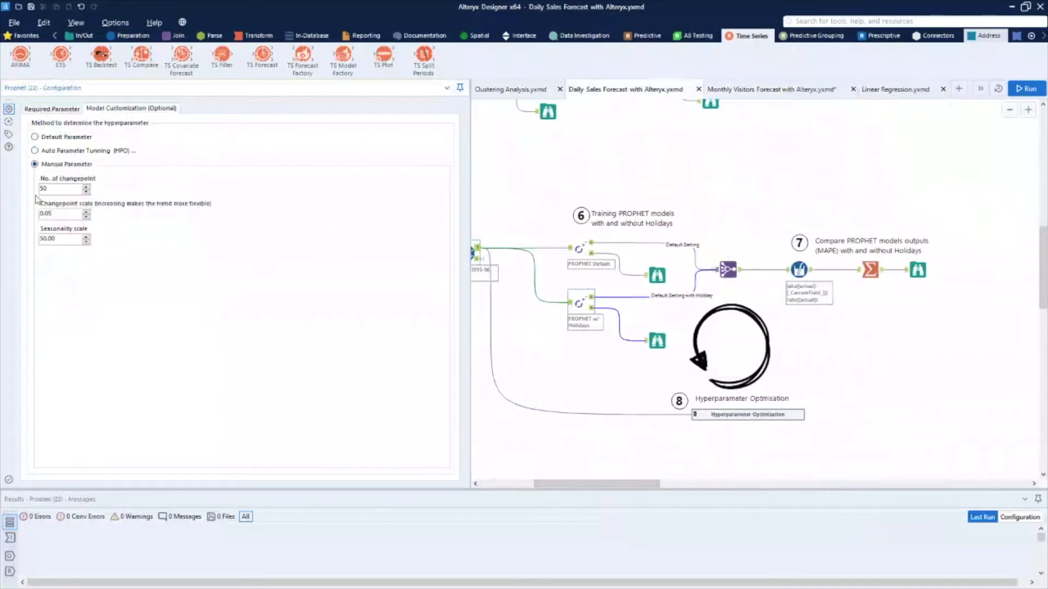
left_click(35, 138)
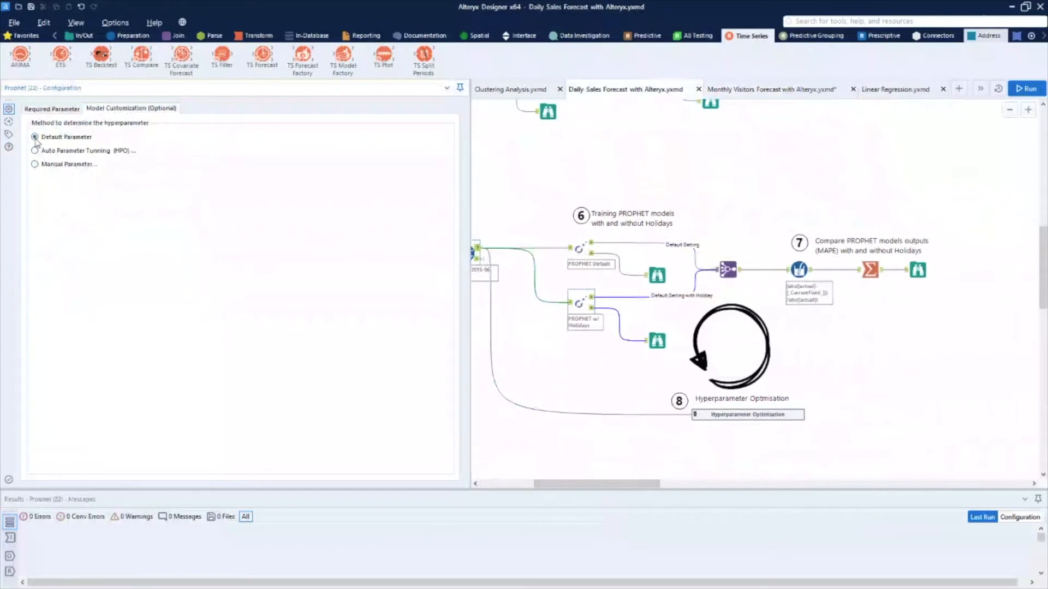
left_click(56, 111)
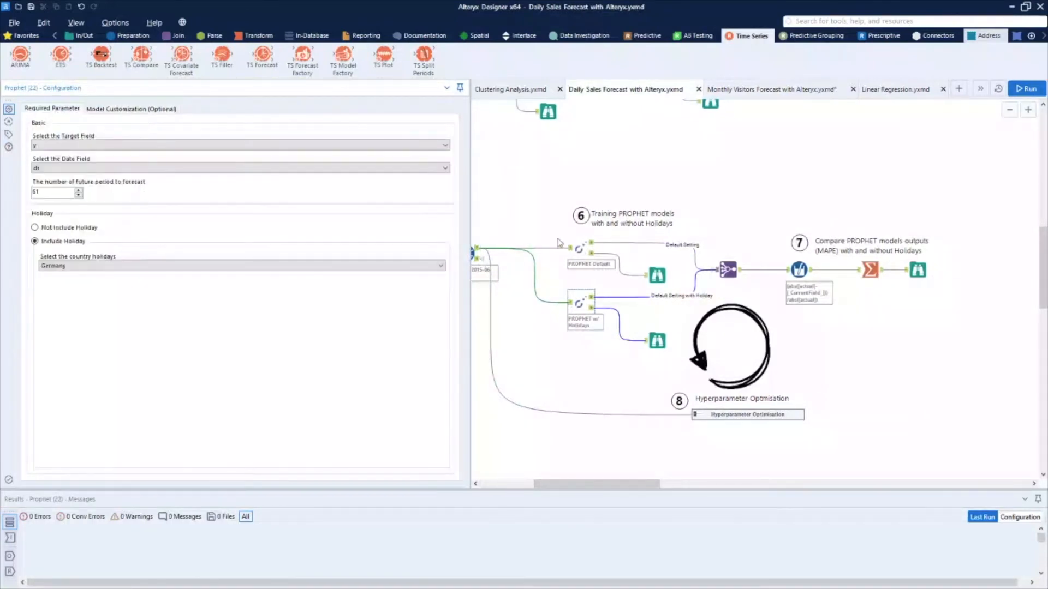
- Examine the PROPHET Default model's report, covering its trend, weekly and yearly component plots and the fitted forecast chart
scroll(666, 266, "down", 1)
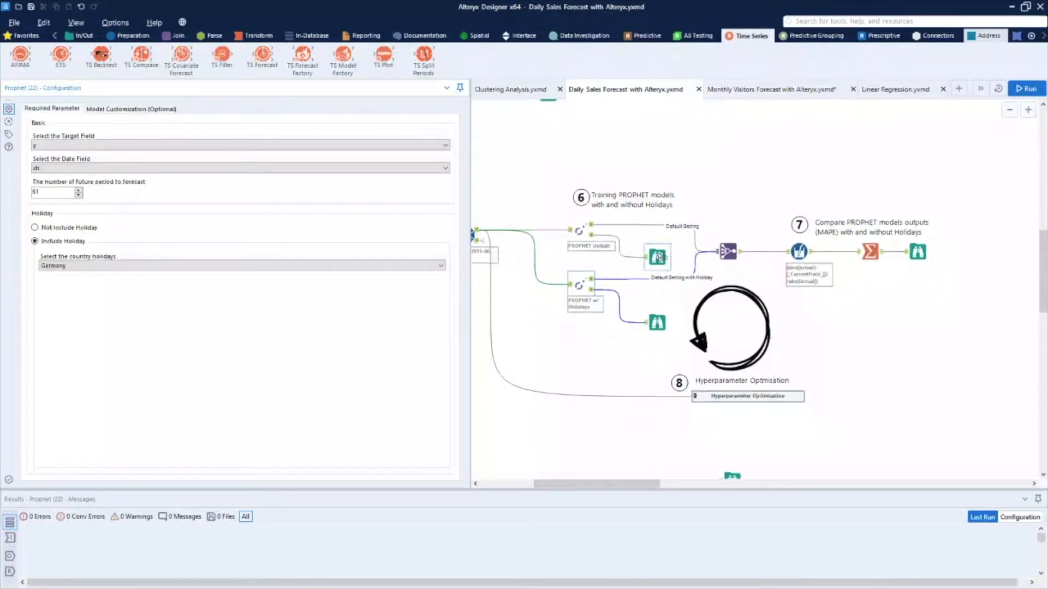
left_click(659, 257)
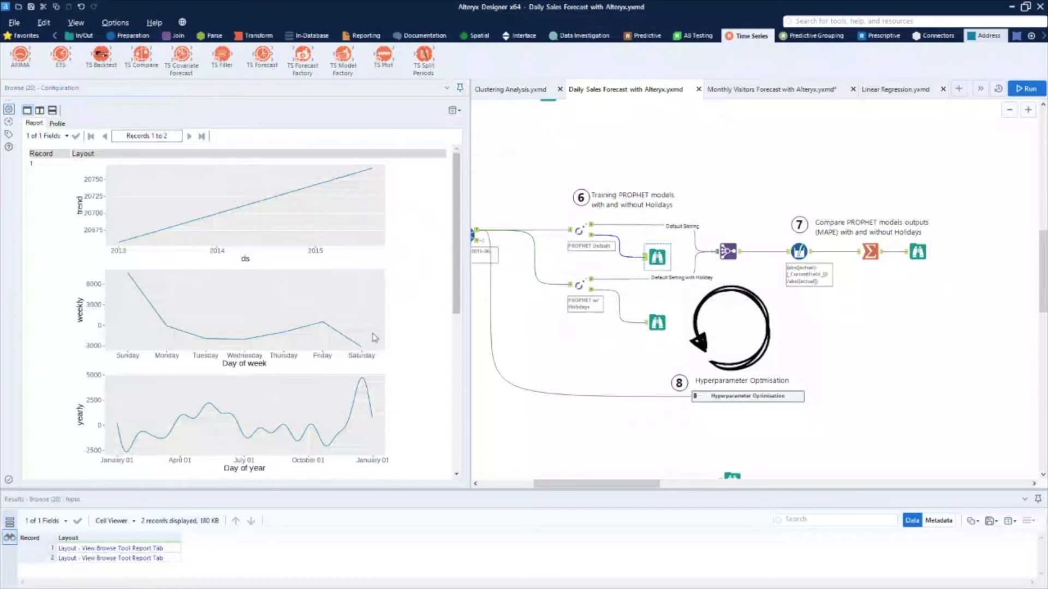
scroll(374, 332, "down", 4)
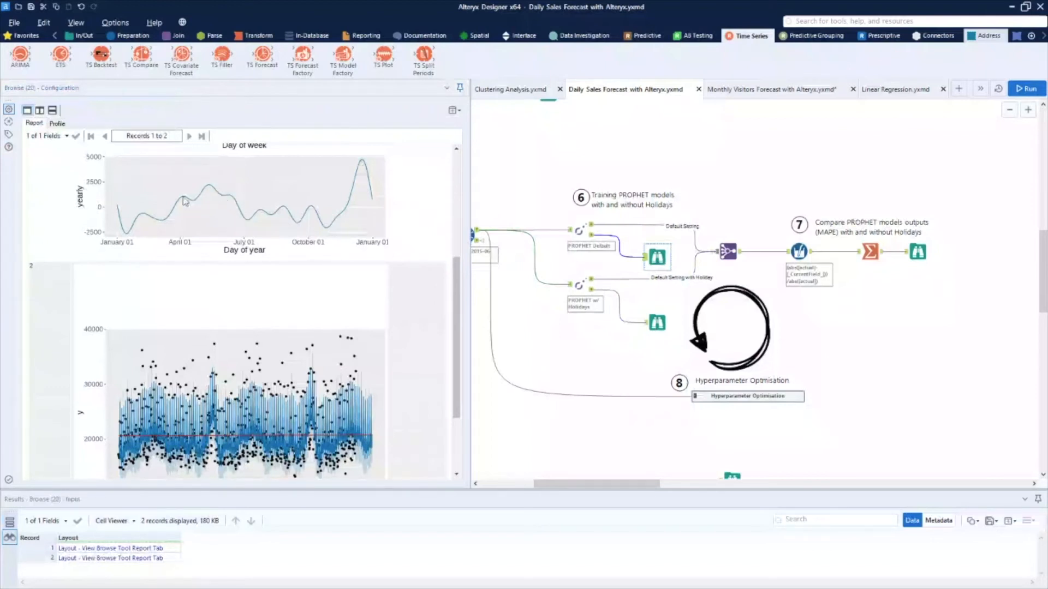
scroll(275, 312, "down", 3)
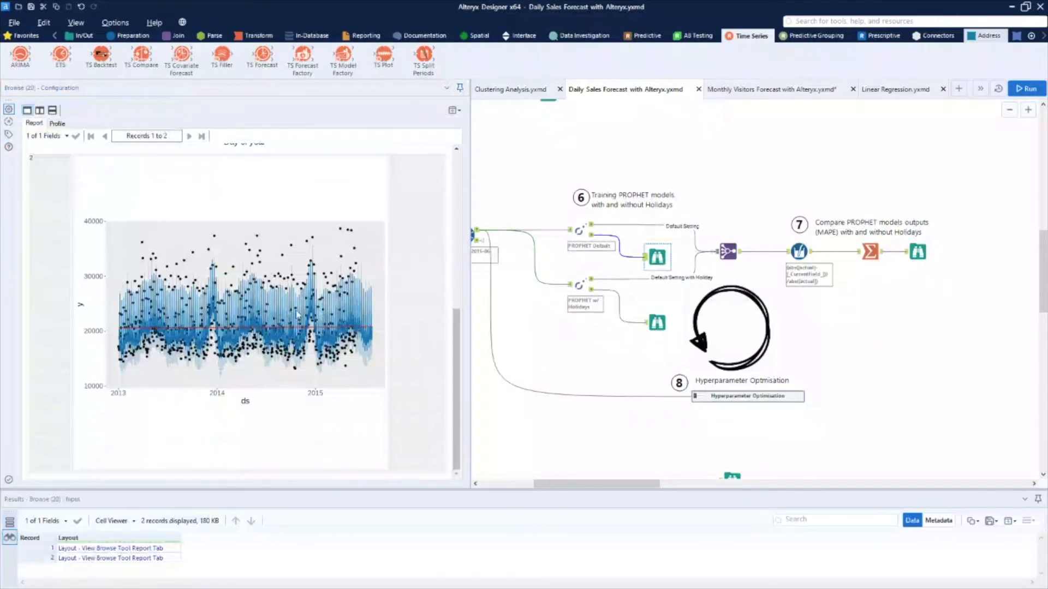
scroll(331, 333, "up", 1)
scroll(332, 332, "down", 1)
- Examine the PROPHET w/ Holidays model's report, including its holidays component plot and the fitted forecast chart
left_click(580, 284)
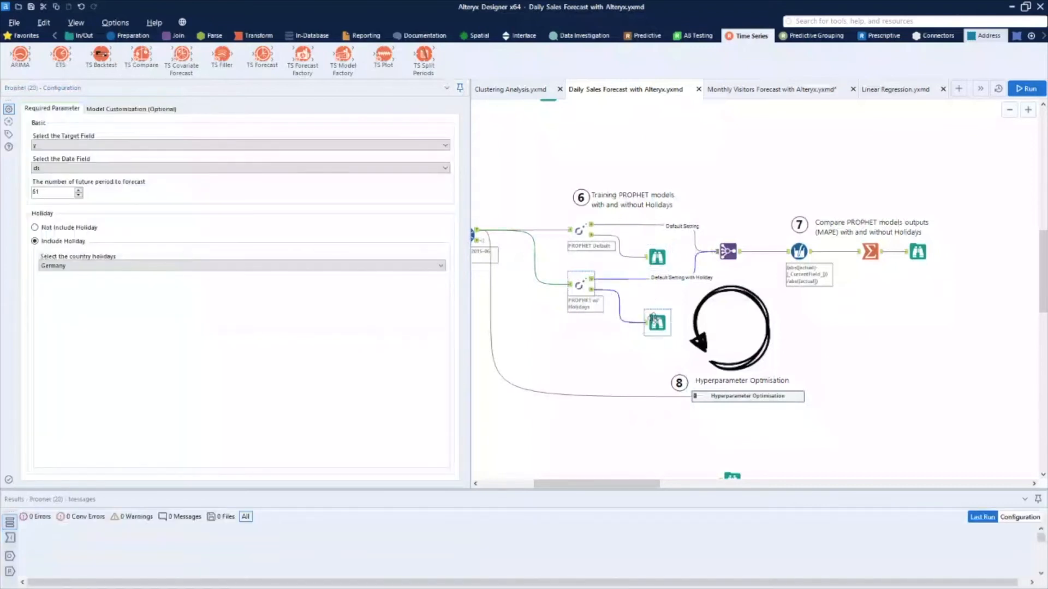
left_click(652, 318)
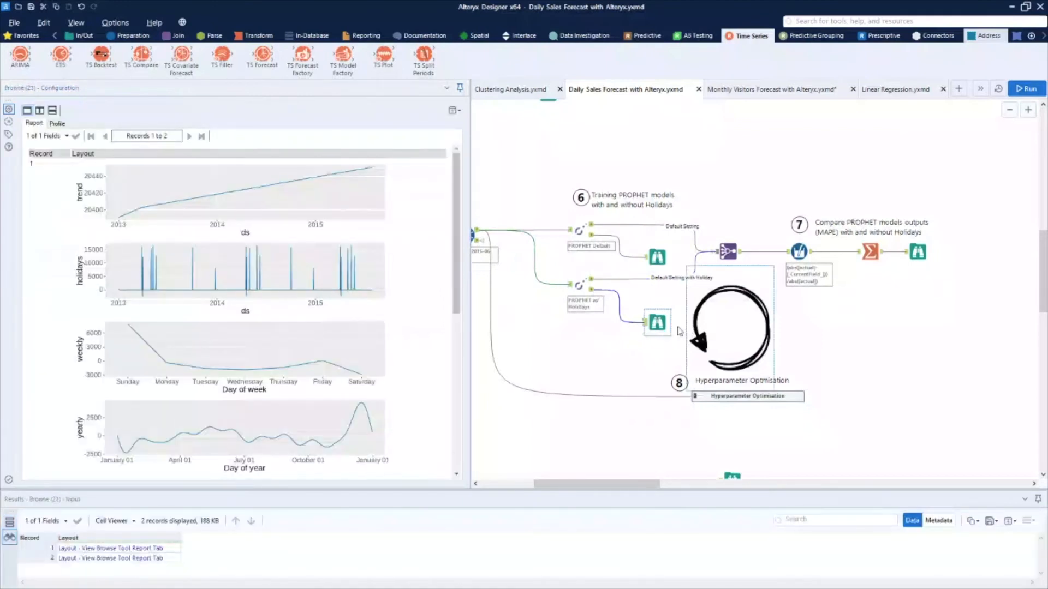
scroll(308, 283, "down", 1)
scroll(310, 281, "up", 1)
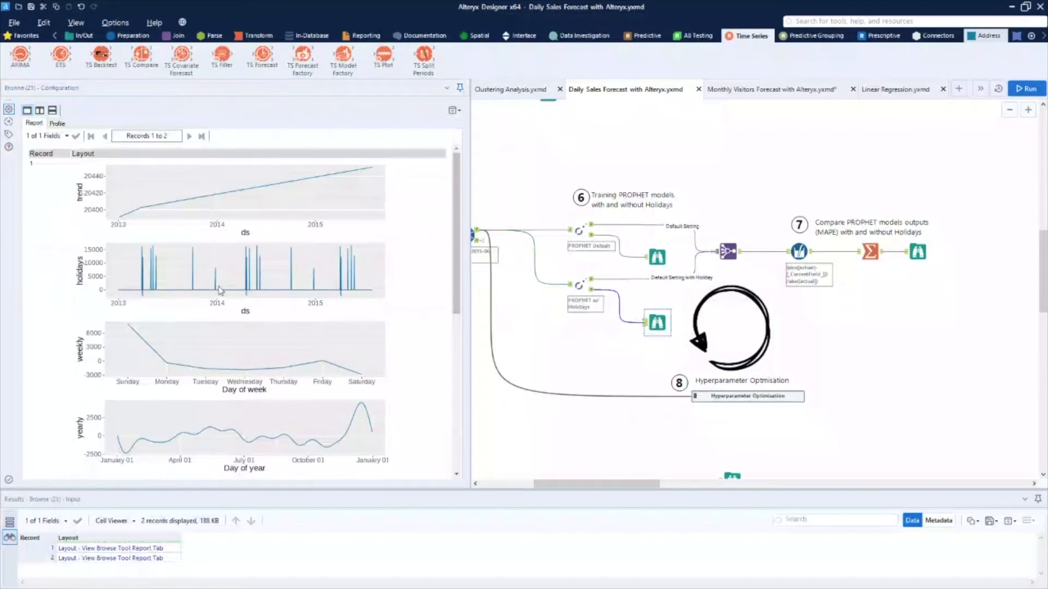
scroll(382, 308, "down", 3)
scroll(391, 339, "down", 6)
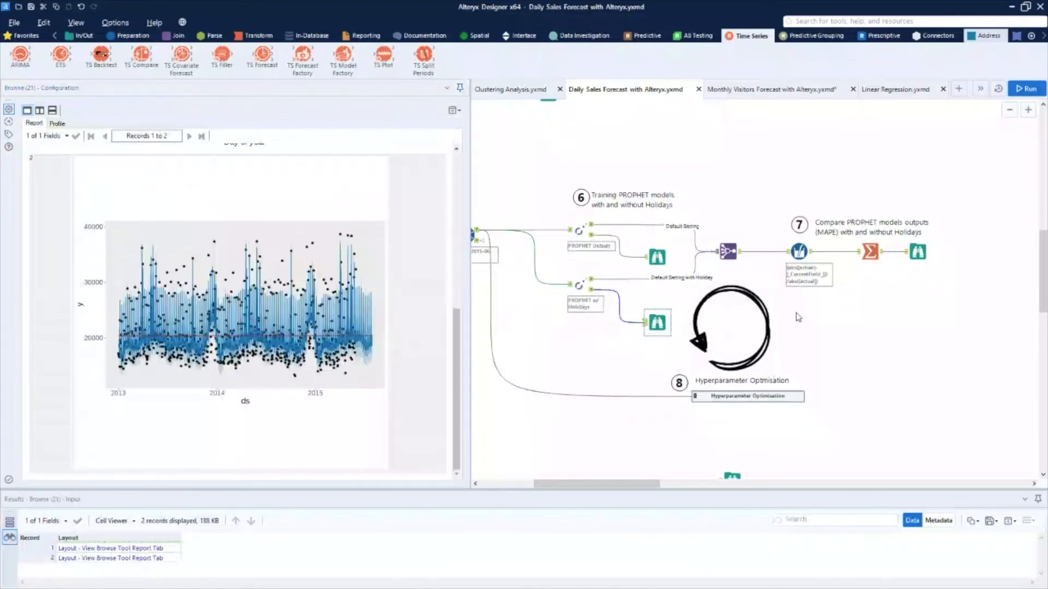
- Enable the Hyperparameter Optimisation container in section 8, inspect its Prophet tool's tuning settings and output, and disable the container again
scroll(690, 338, "down", 1)
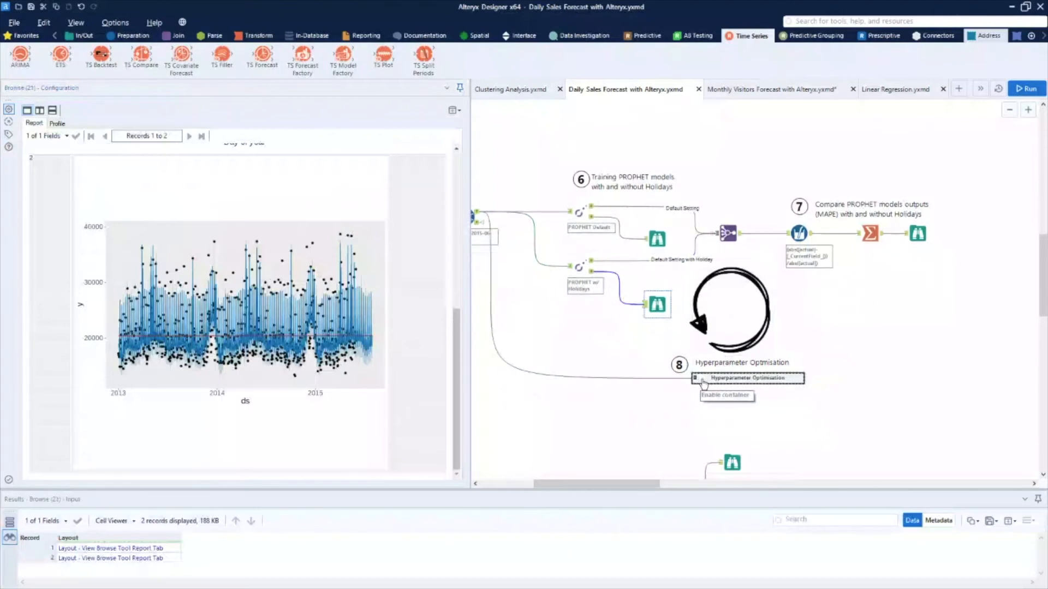
left_click(695, 378)
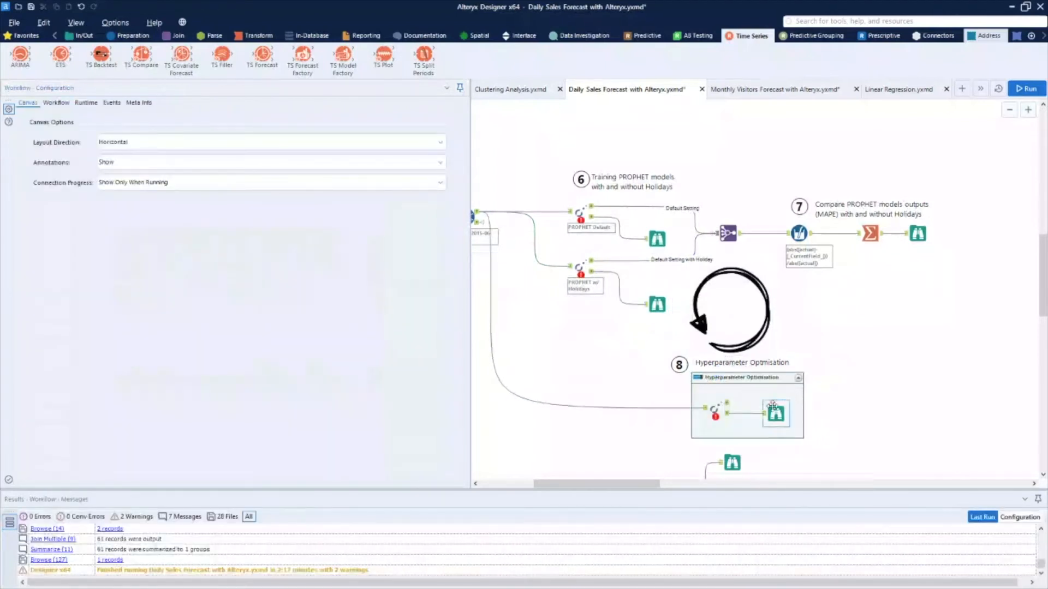
left_click(718, 409)
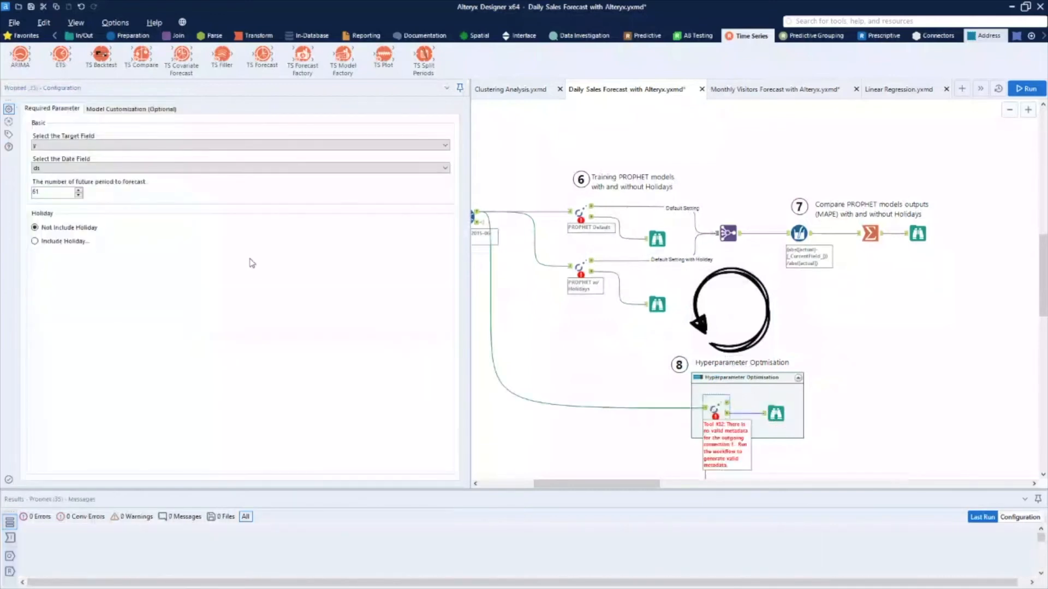
left_click(140, 108)
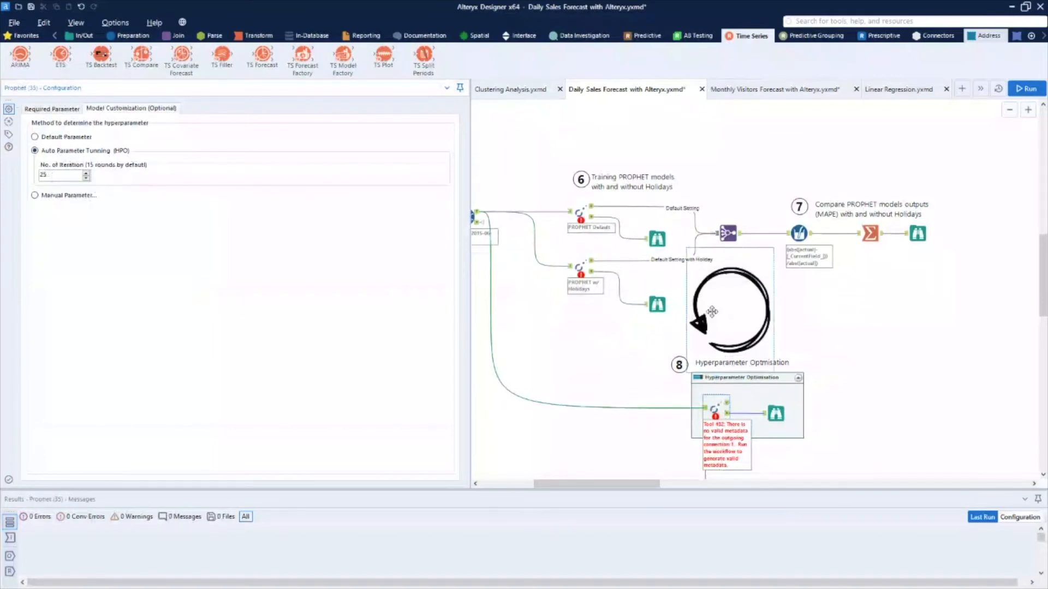
left_click(775, 414)
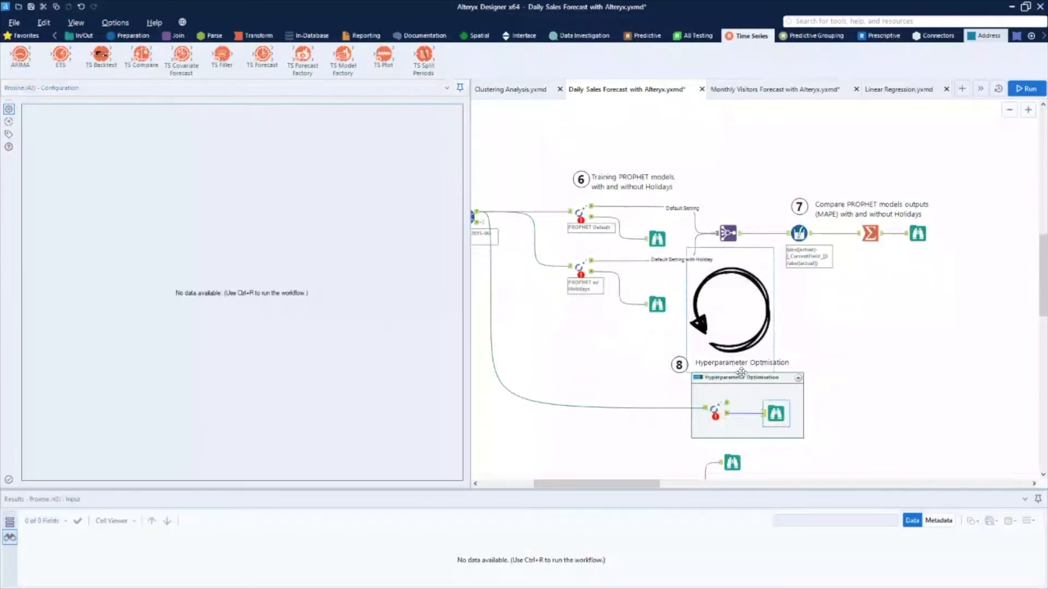
left_click(698, 382)
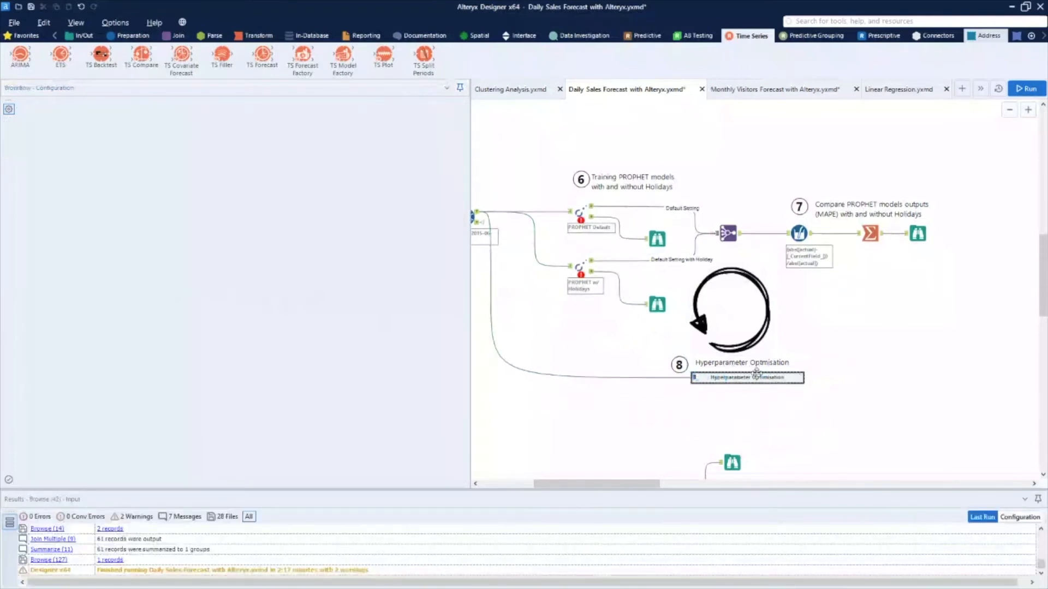
- Compare the MAPE of the PROPHET models with and without holidays in the final output of section 7
scroll(760, 390, "down", 3)
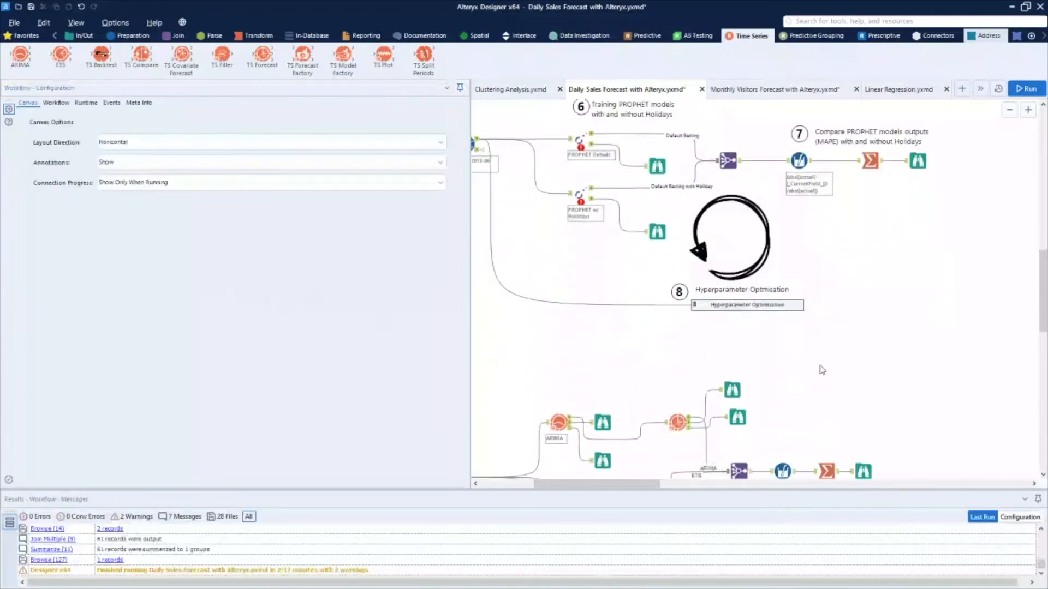
scroll(822, 367, "up", 1)
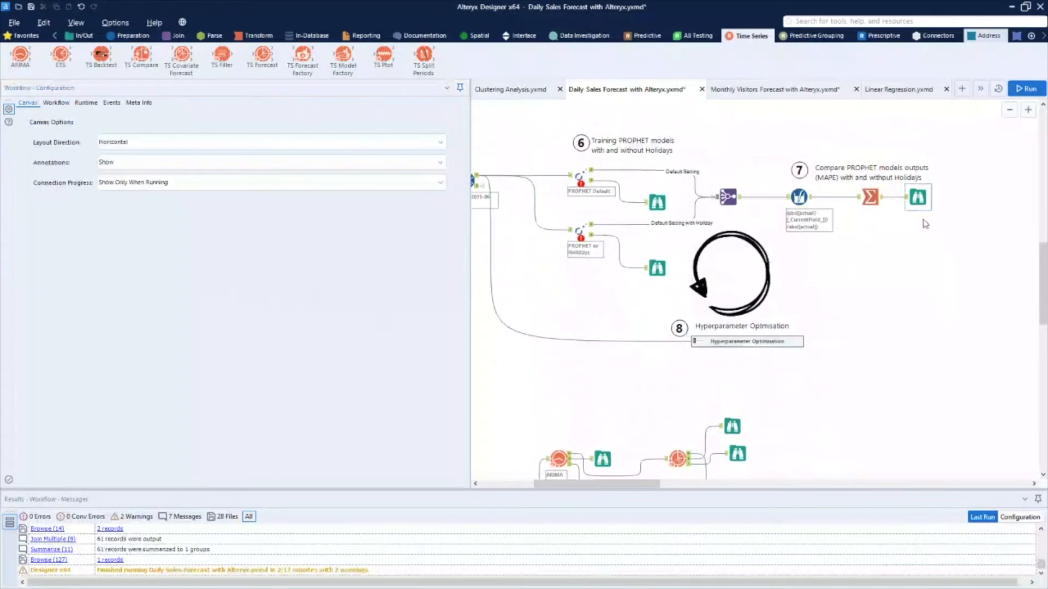
scroll(919, 227, "up", 1)
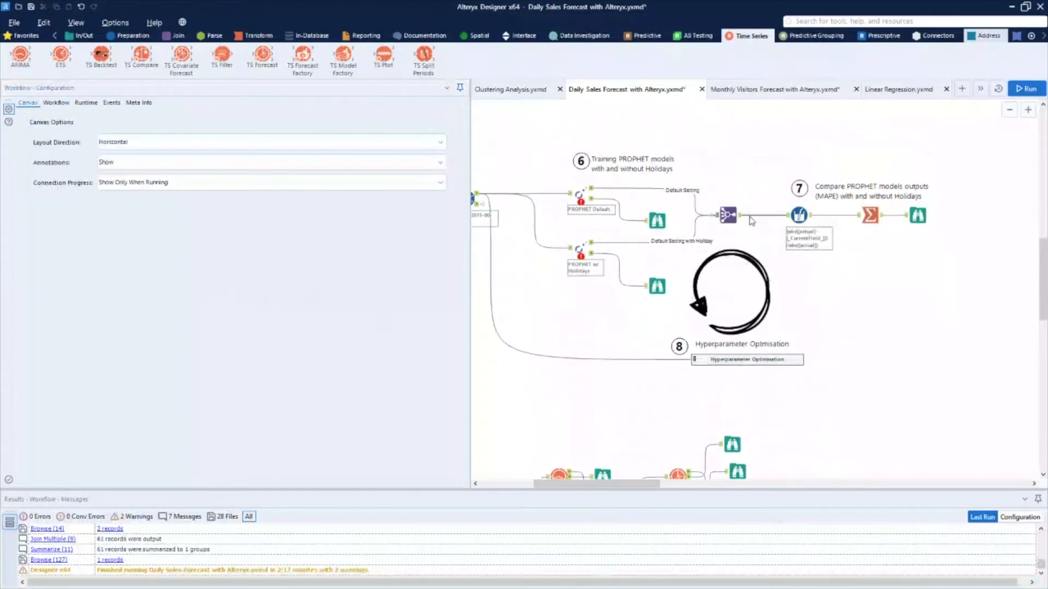
left_click(915, 213)
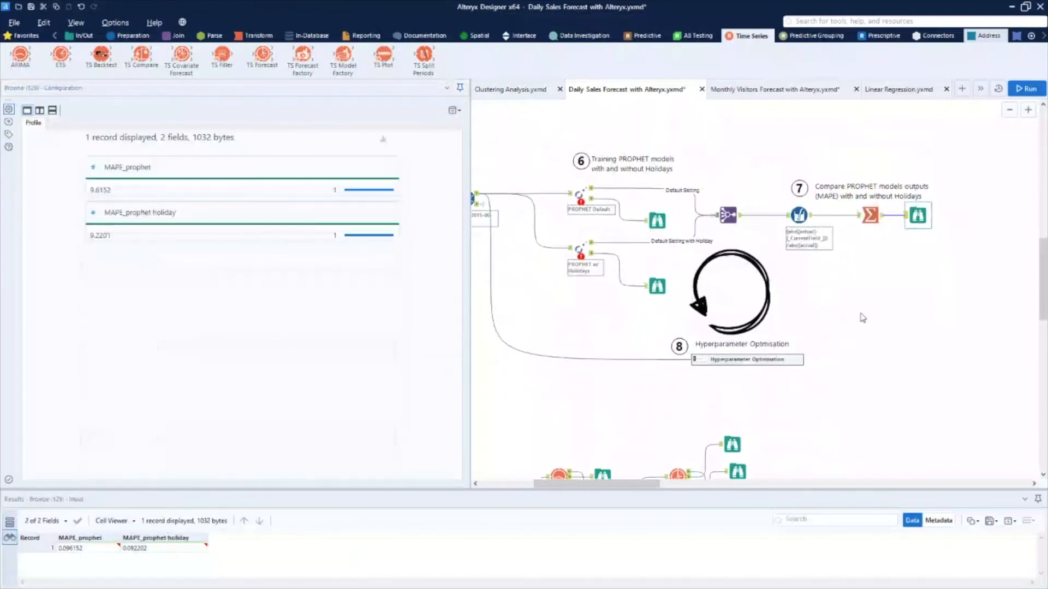
scroll(861, 313, "down", 1)
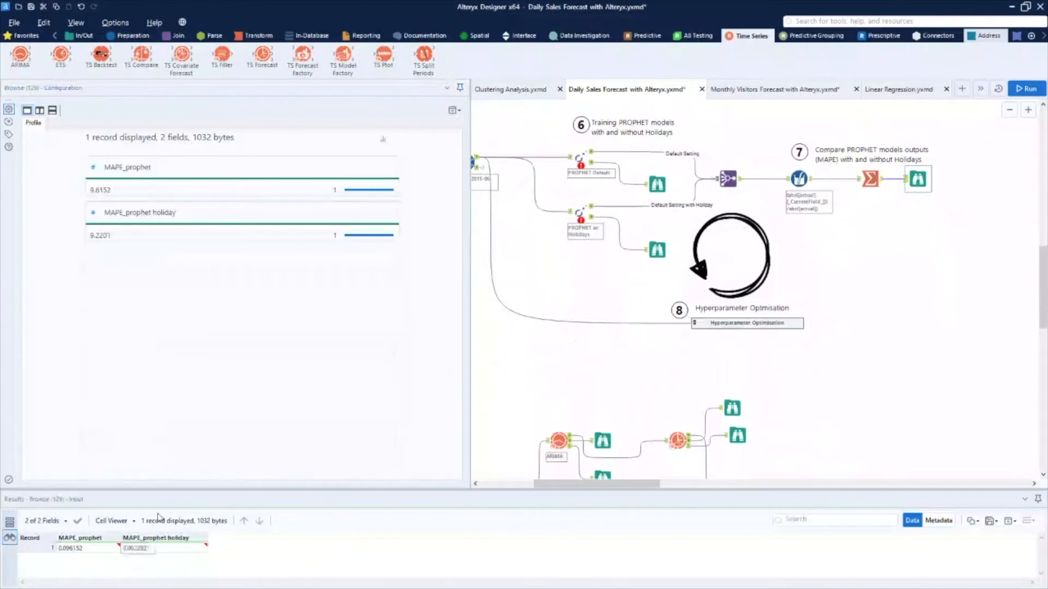
- Compare the MAPE of the ARIMA, ETS and Prophet Manual models in the output of the comparison branch below section 8
scroll(794, 393, "down", 2)
scroll(795, 389, "down", 2)
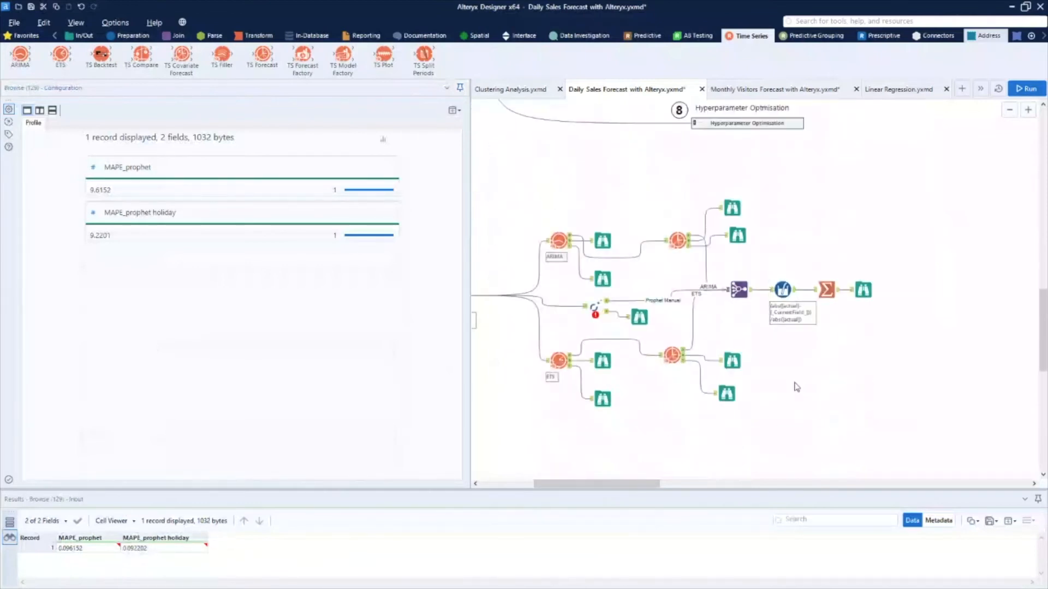
left_click_drag(613, 484, 651, 487)
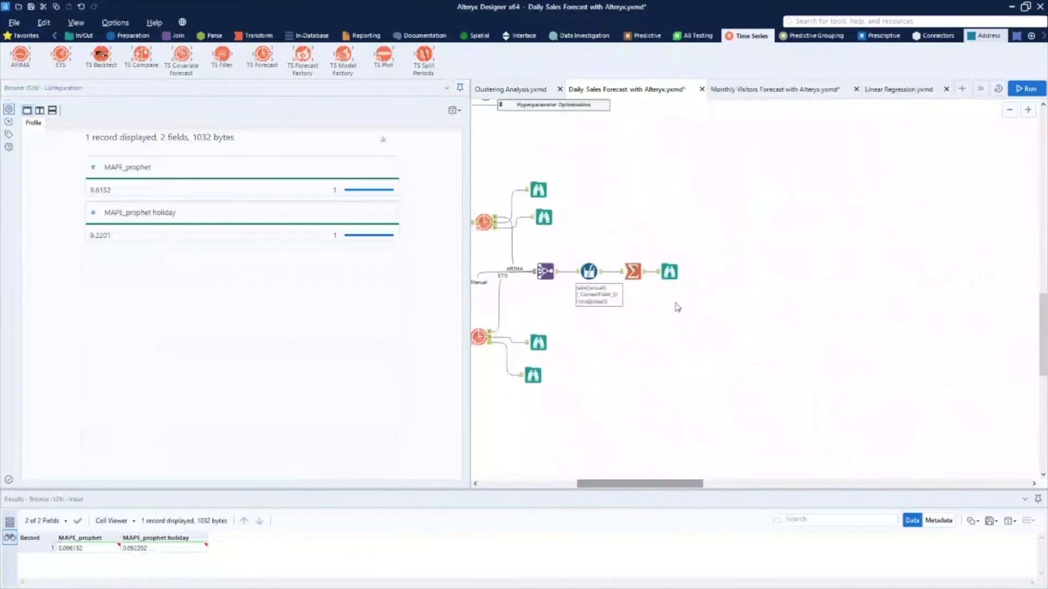
left_click(668, 275)
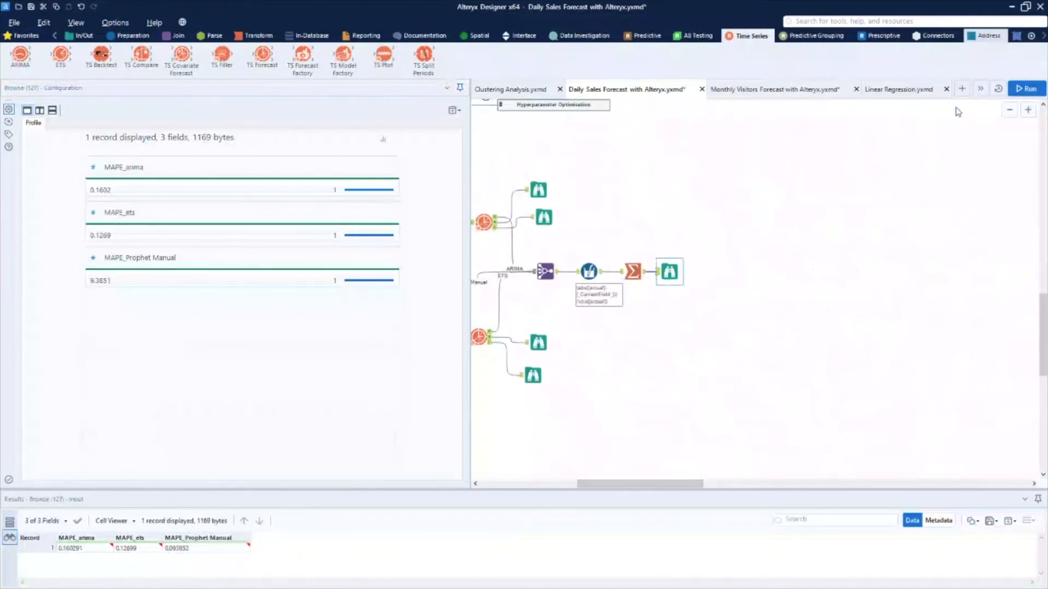
- Switch to the PowerPoint slide show and advance to the slide on where Alteryx can help the most
key("alt+Tab")
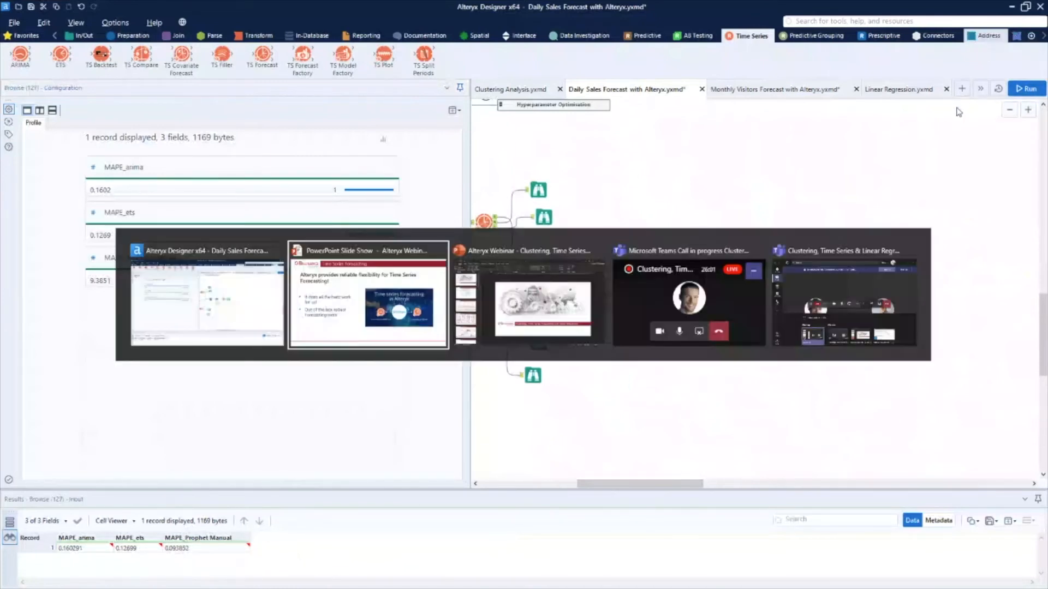
left_click(417, 280)
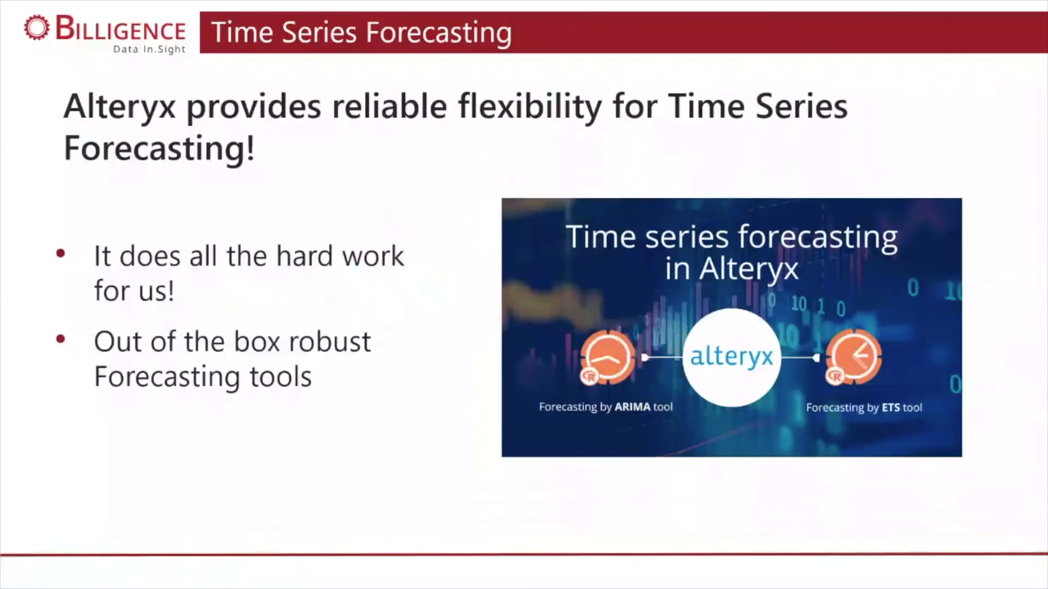
key("Right")
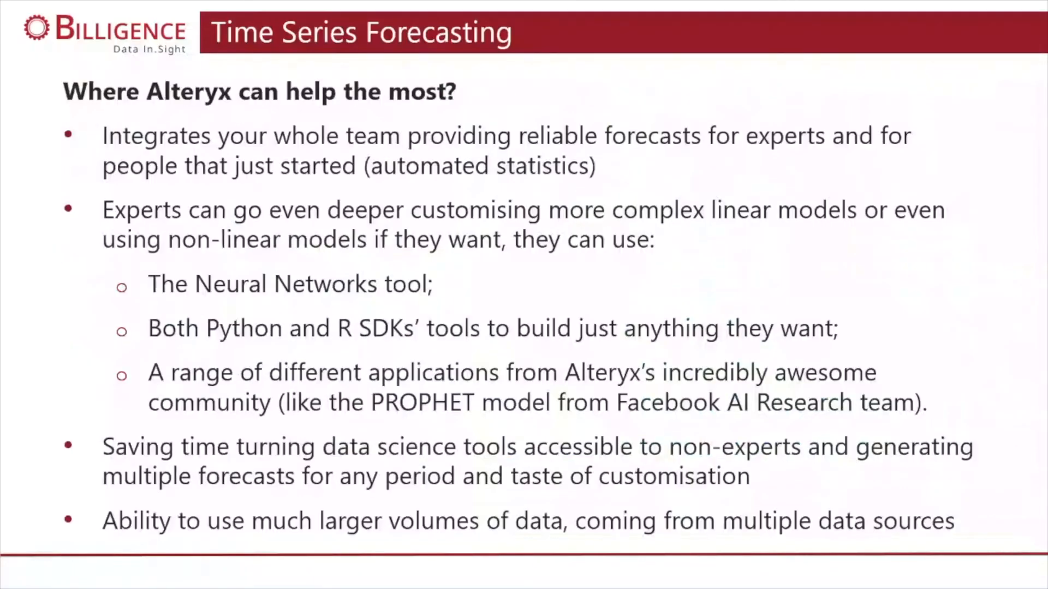
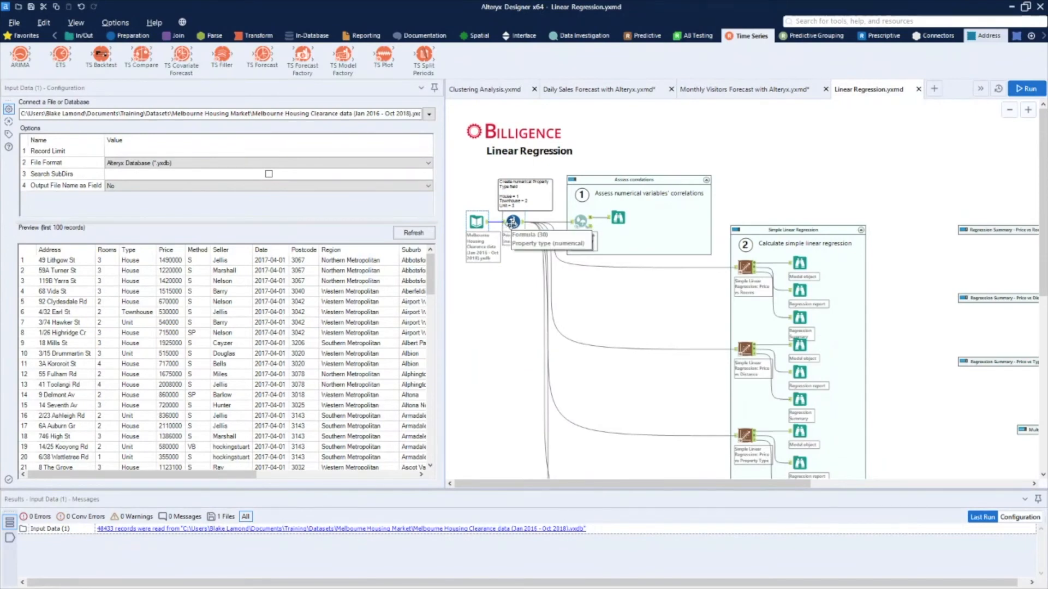
- Review the formula that creates the numerical property type field and the Association Analysis tool's configuration in the Linear Regression workflow
scroll(491, 284, "up", 4)
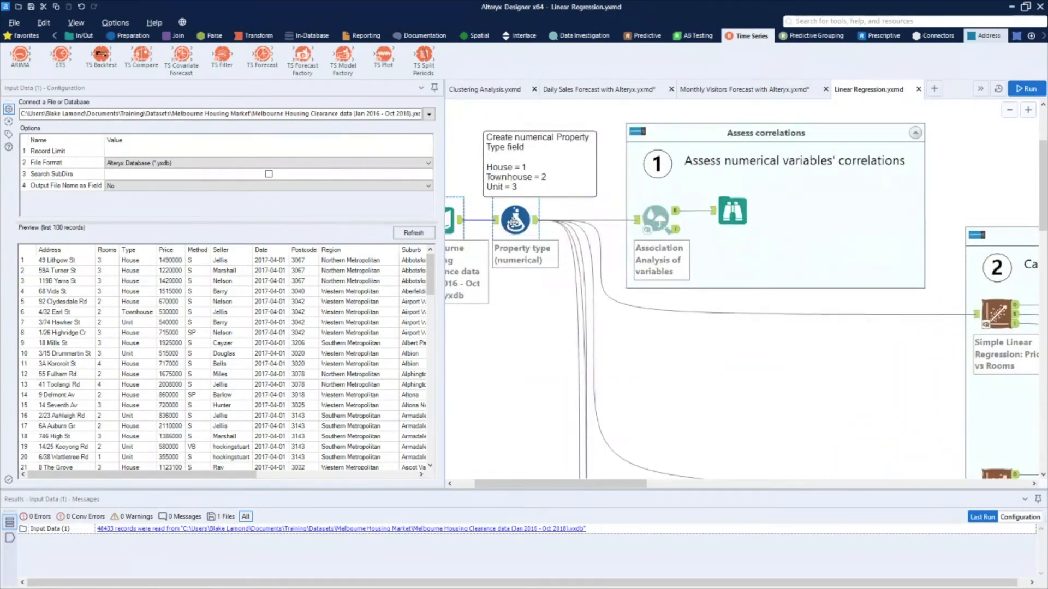
left_click(514, 221)
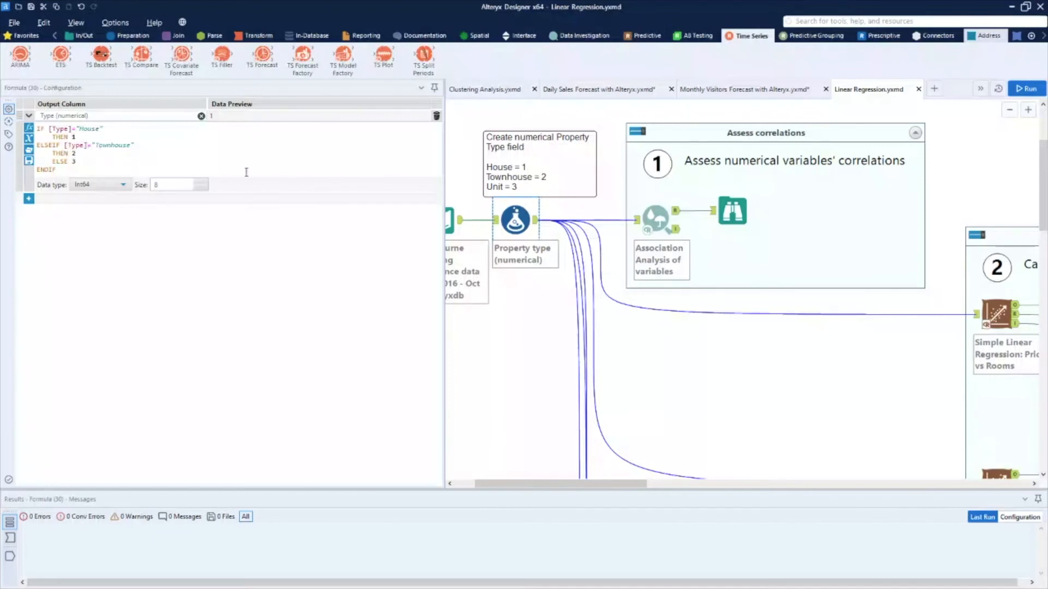
left_click(657, 212)
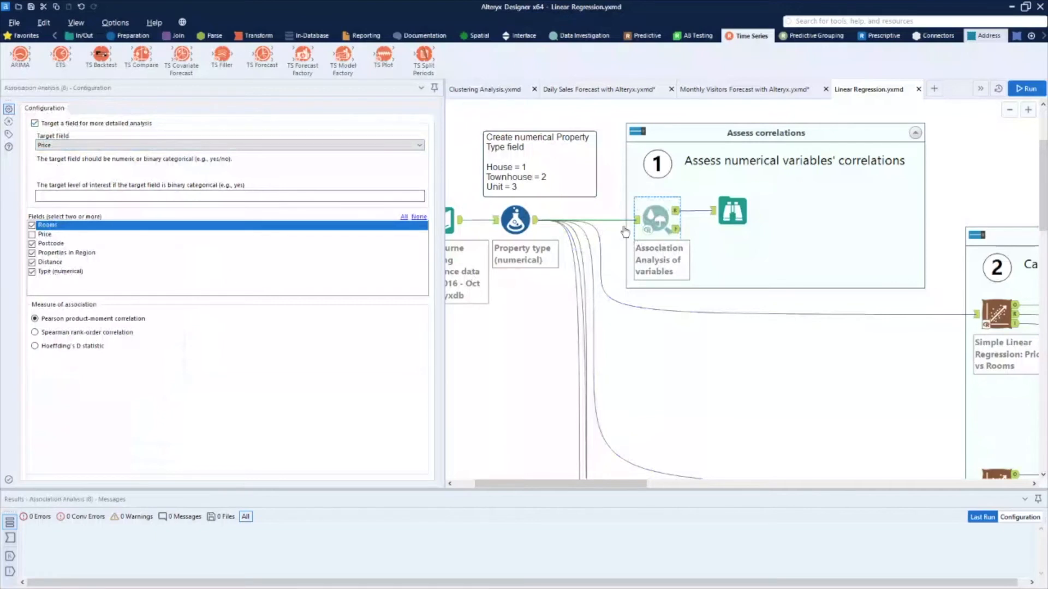
- Examine the Pearson Correlation Analysis report at full table width and highlight the significance marks beside the Rooms p-value
left_click(731, 212)
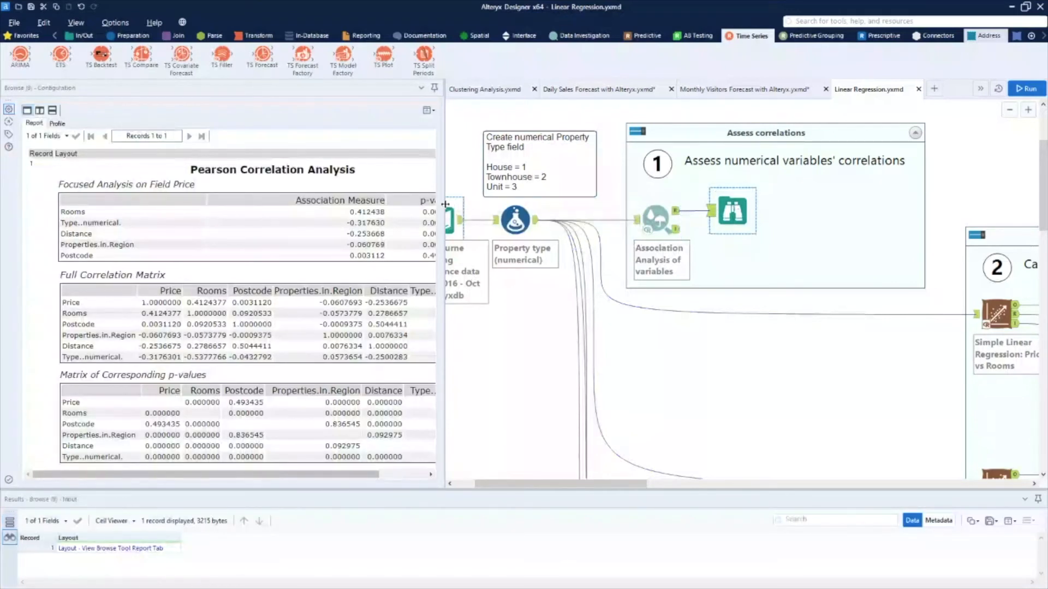
left_click_drag(445, 204, 597, 217)
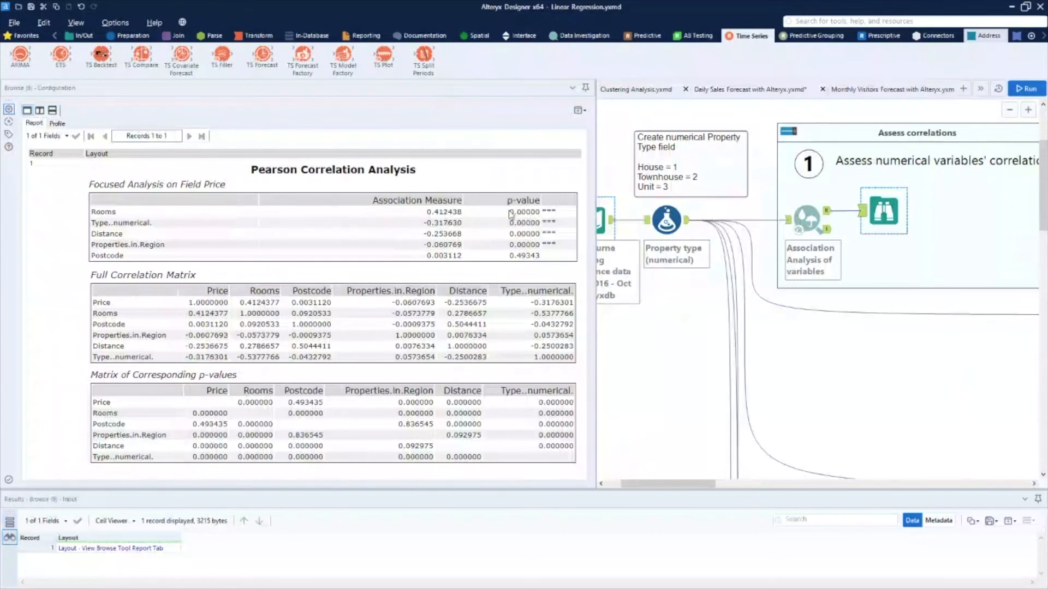
left_click_drag(556, 212, 543, 212)
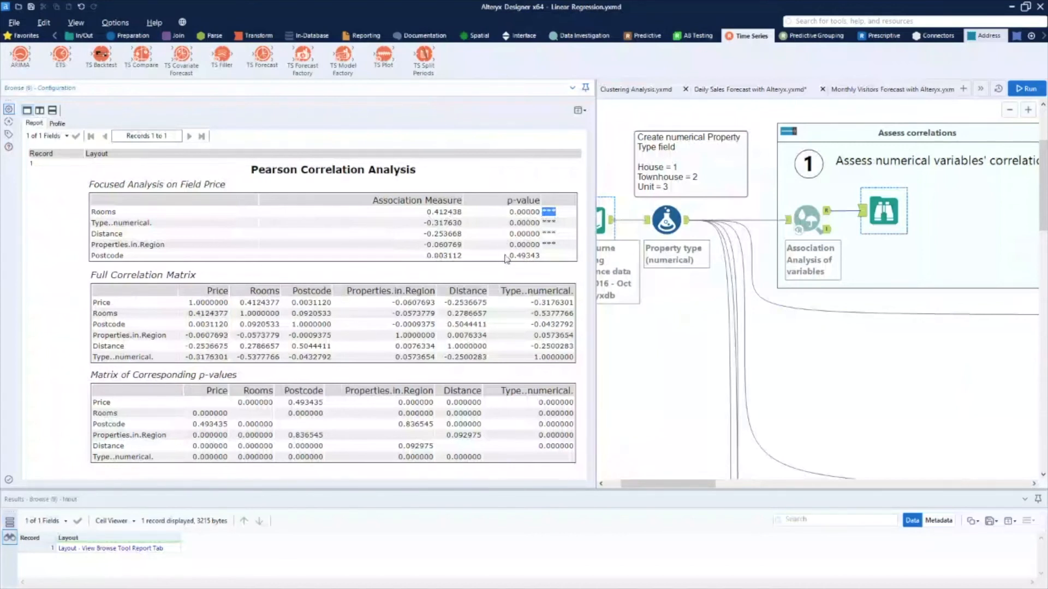
- Highlight the Postcode p-value, the Price row of the Full Correlation Matrix, and the significance marks of the numerical type and distance variables
left_click_drag(507, 257, 542, 260)
left_click_drag(186, 303, 563, 300)
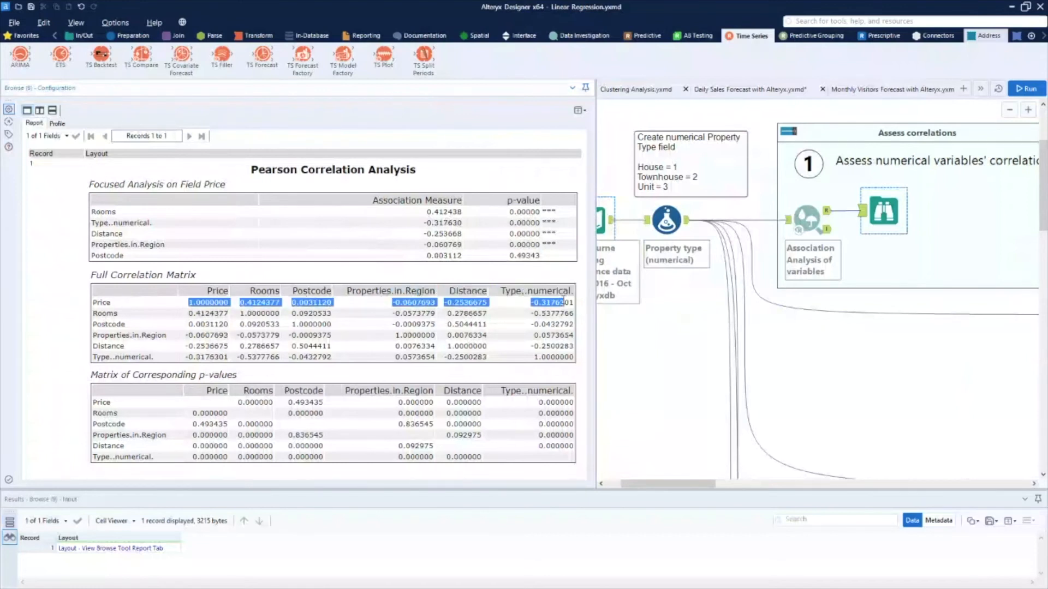
left_click(267, 302)
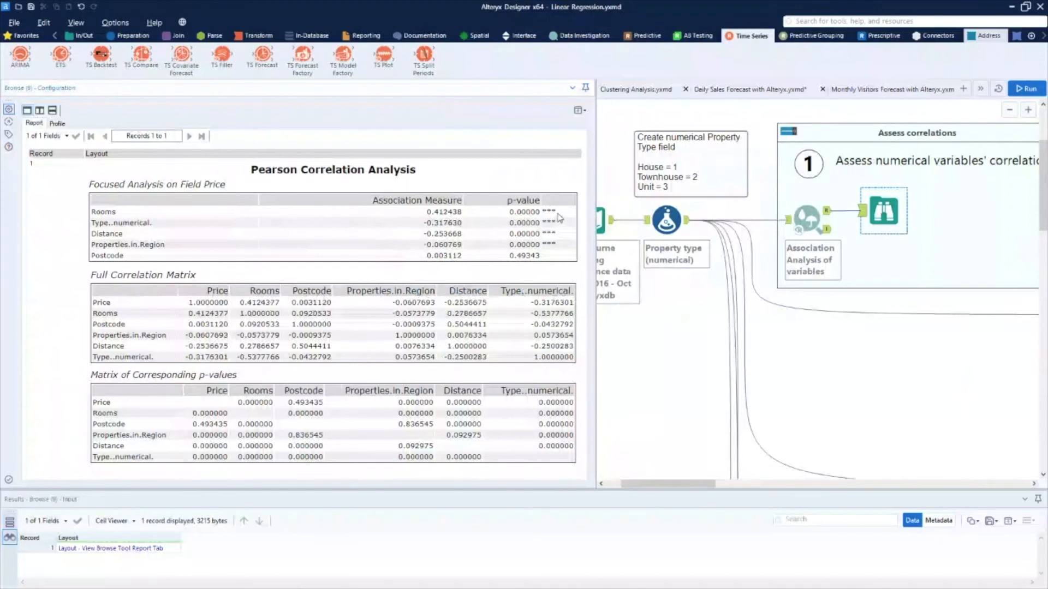
left_click_drag(560, 219, 558, 236)
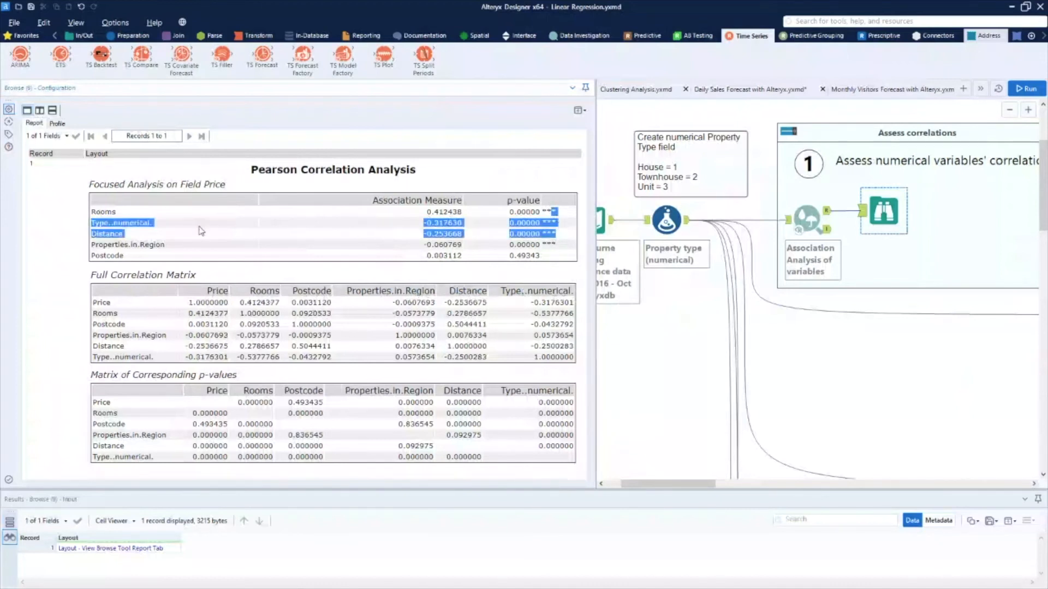
left_click(200, 232)
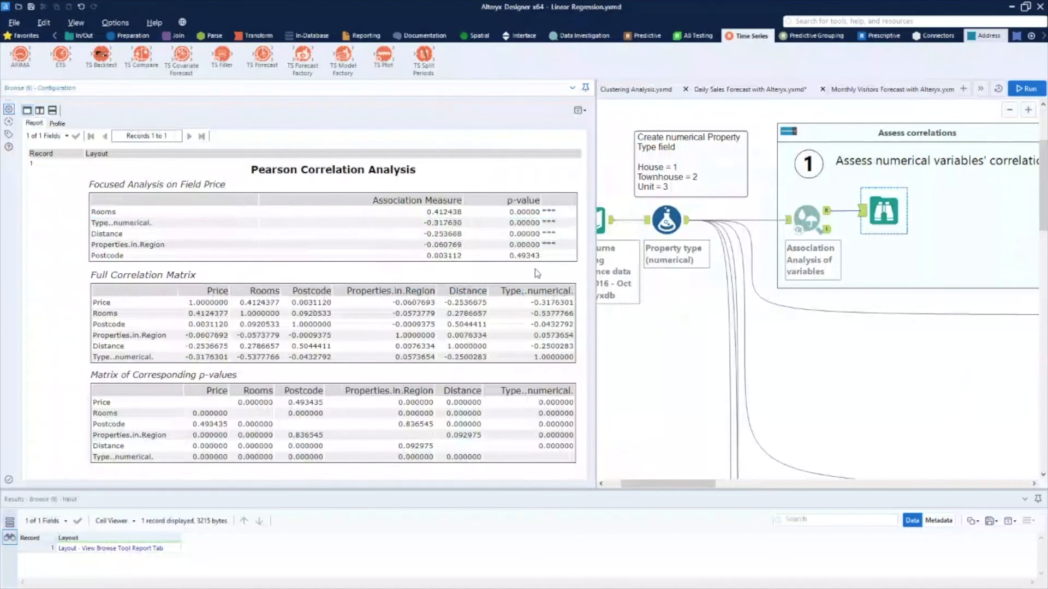
- Review the model name, target variable and predictor selection of the Simple Linear Regression: Price vs Rooms tool
scroll(660, 310, "down", 3)
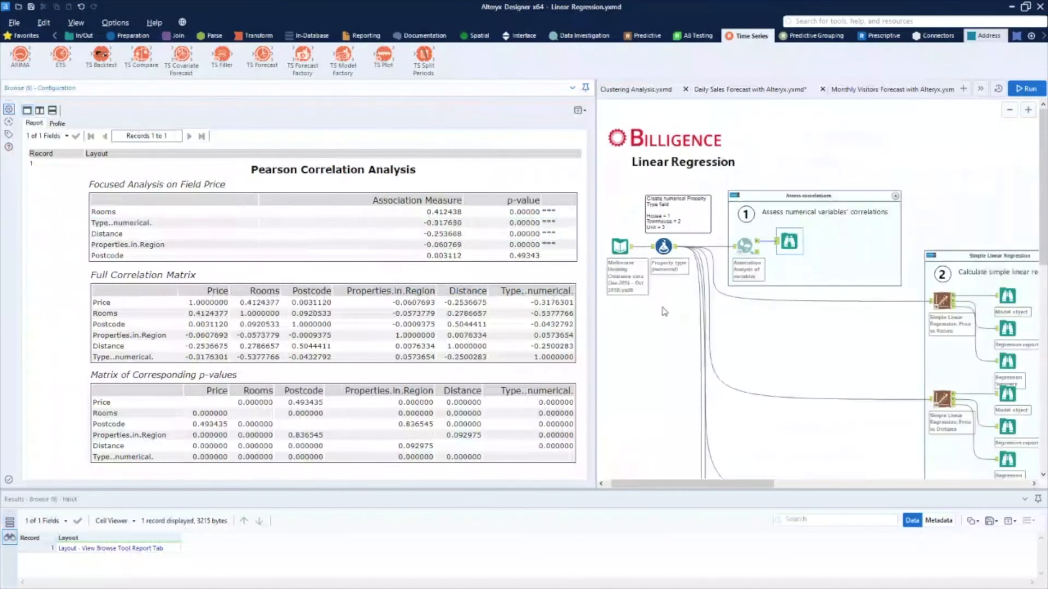
left_click_drag(664, 483, 740, 481)
left_click(748, 301)
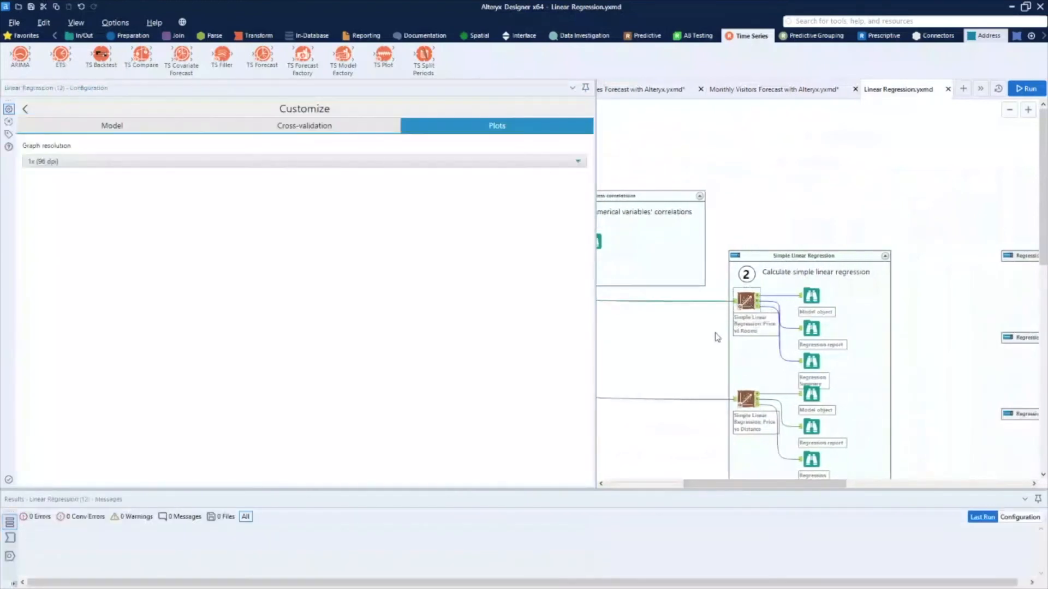
left_click(26, 110)
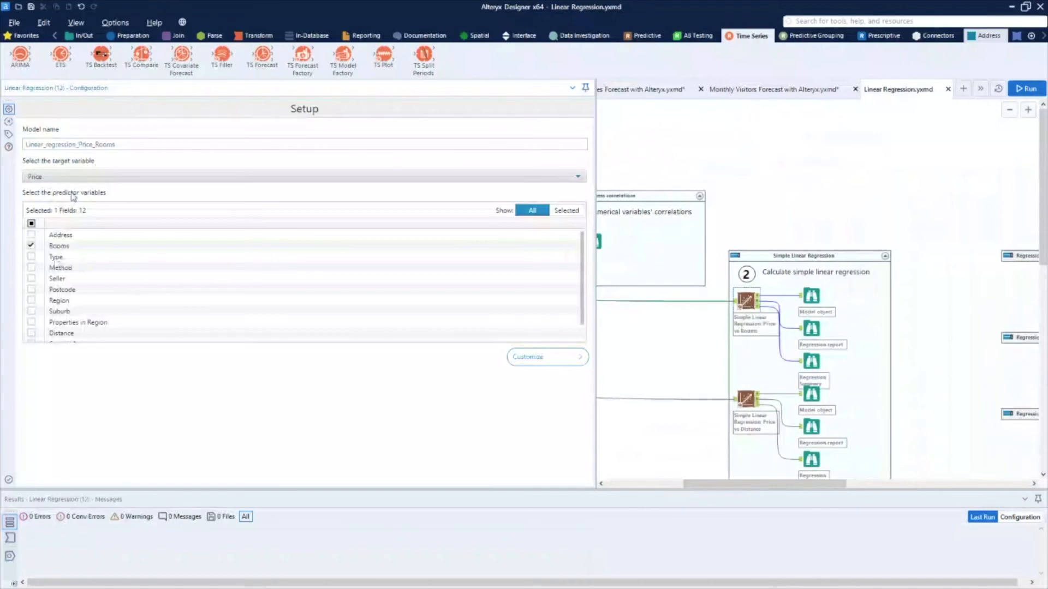
- Inspect the Price vs Rooms tool's model customization, temporarily enabling regularized regression to show its alpha and cross-validation options
left_click(524, 361)
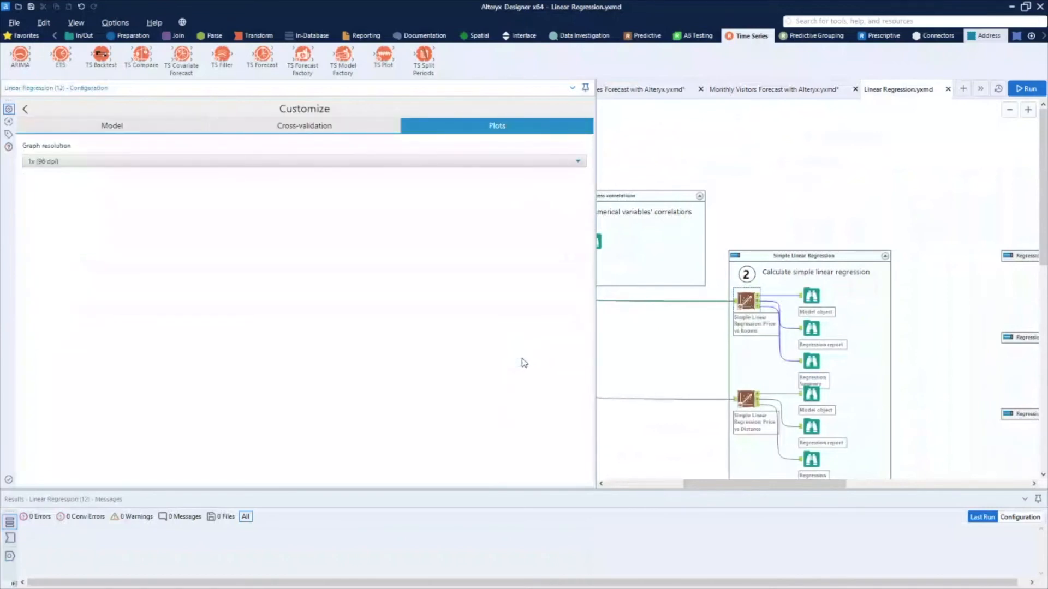
left_click(115, 126)
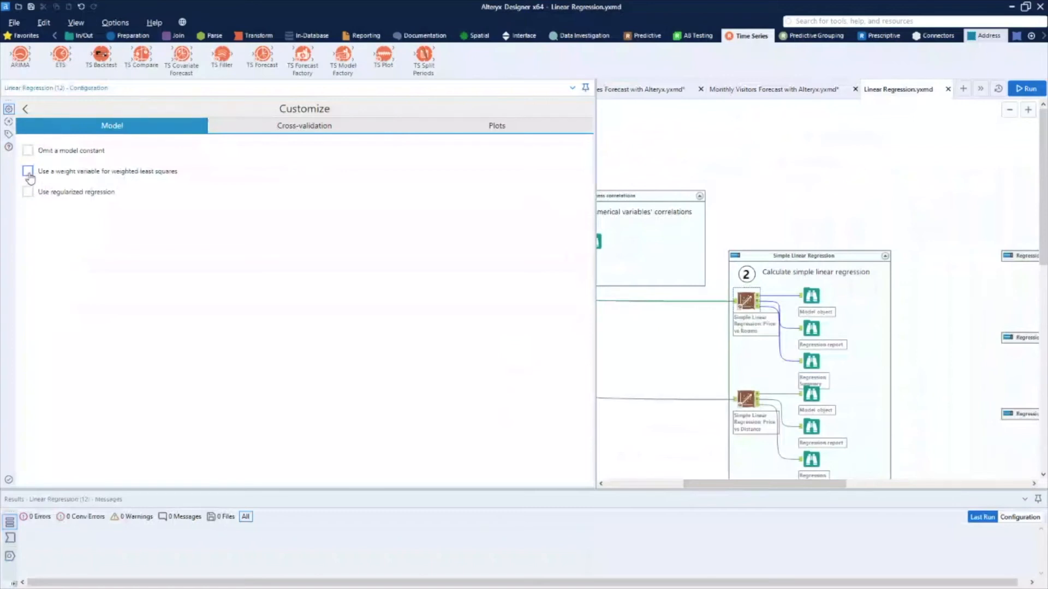
left_click(28, 193)
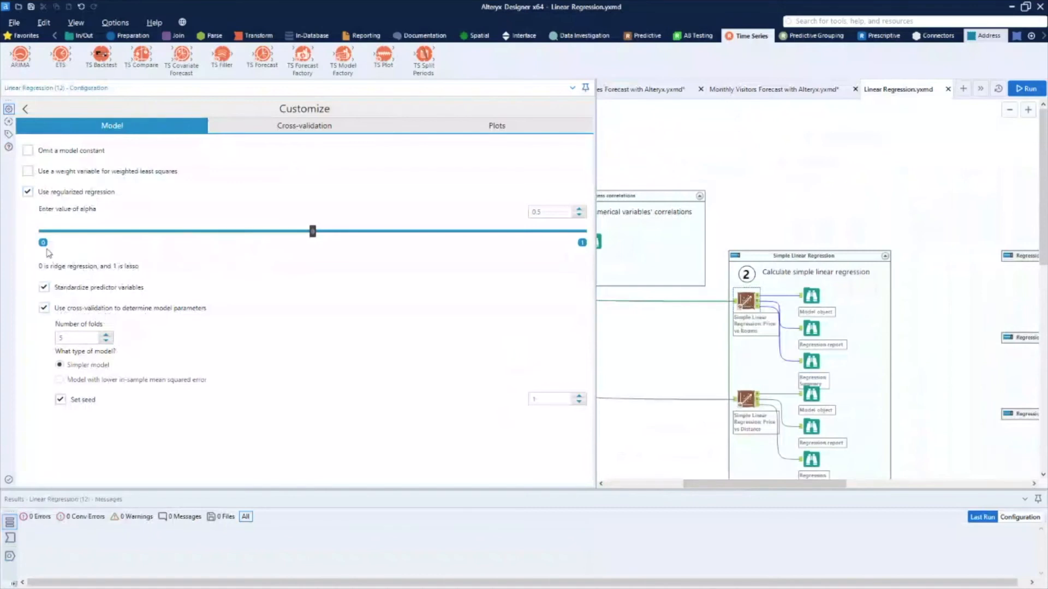
left_click(27, 192)
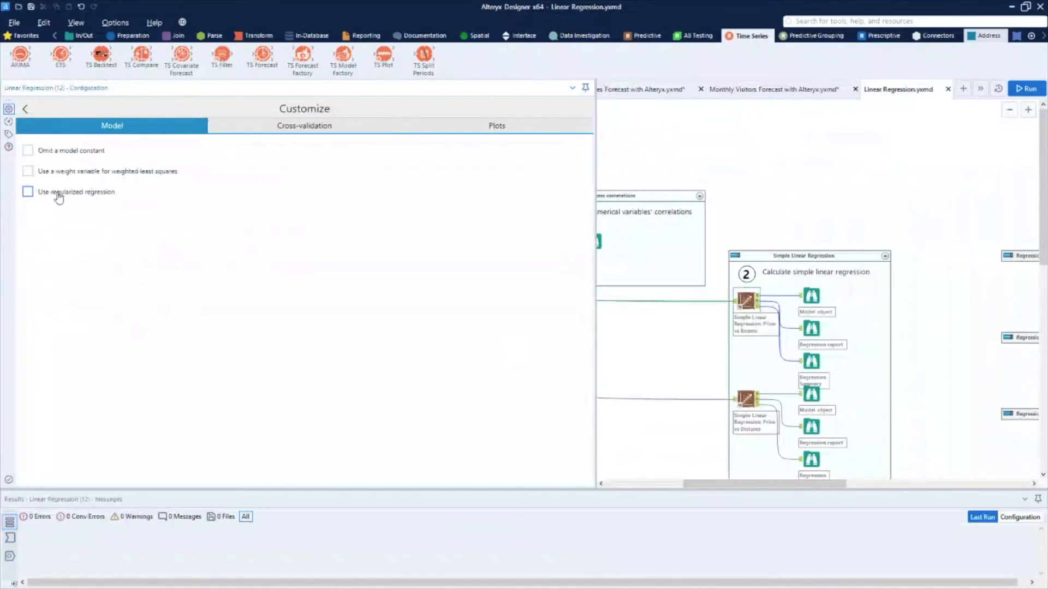
- Review the Price vs Rooms tool's cross-validation and graph resolution settings, and return to the model options
left_click(284, 133)
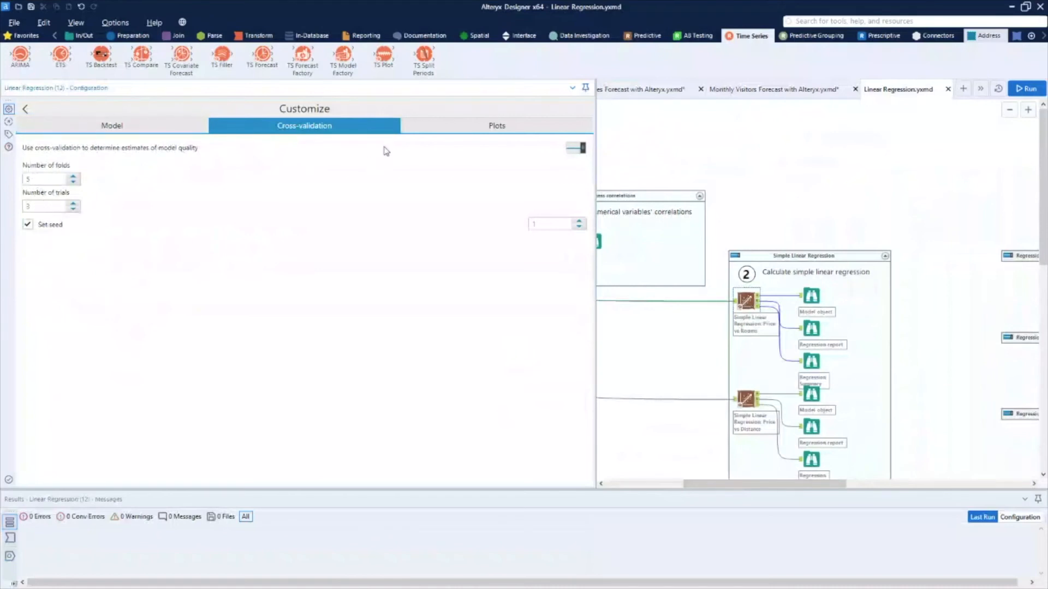
left_click(446, 130)
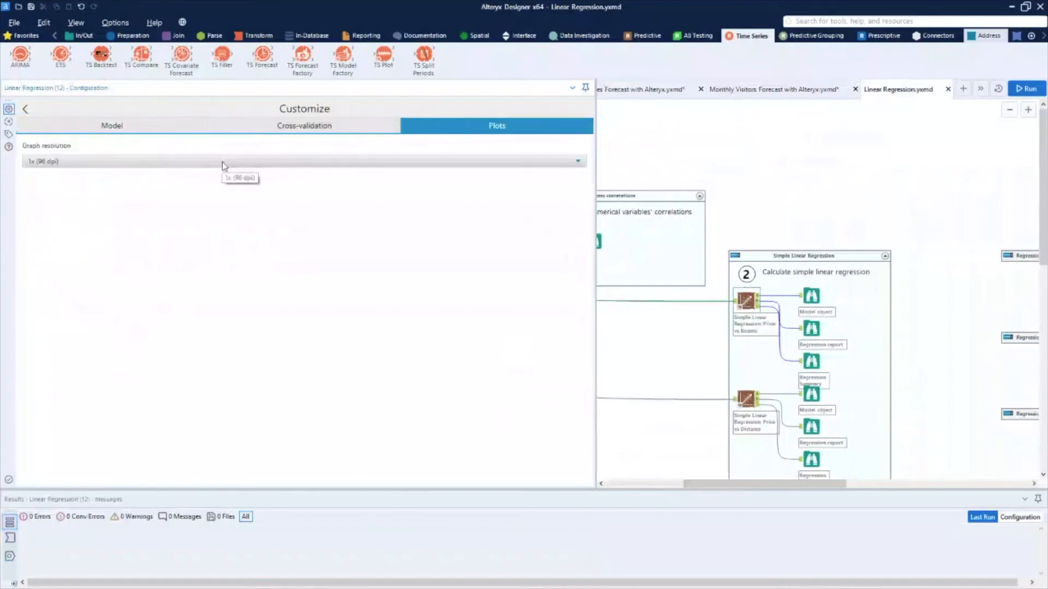
left_click(310, 126)
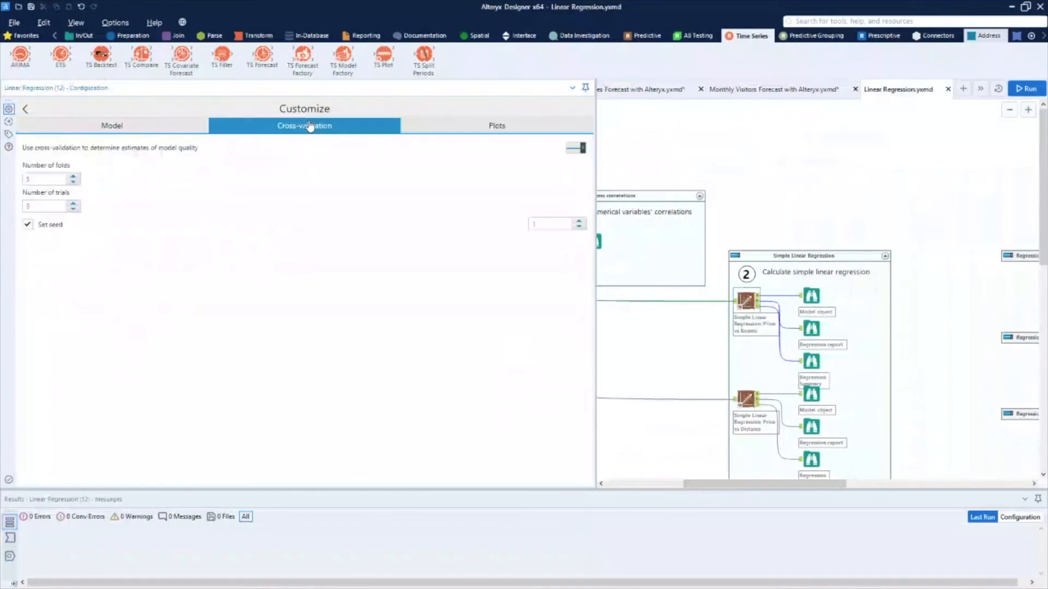
left_click(115, 131)
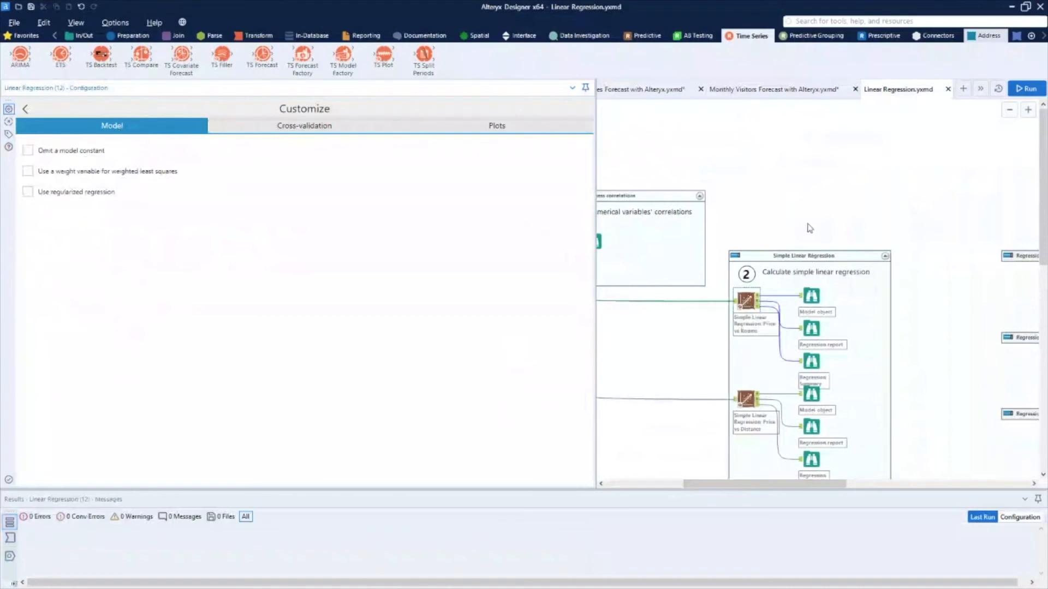
- Examine the Price vs Rooms regression report, highlighting the intercept and Rooms coefficient estimates and the multiple R-squared
scroll(809, 229, "down", 1)
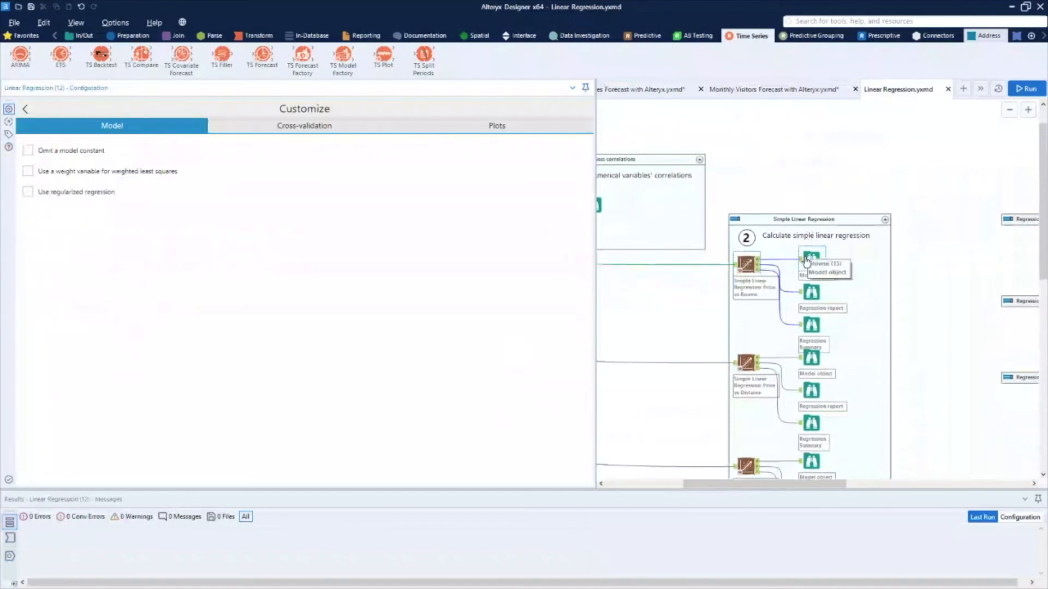
left_click(810, 293)
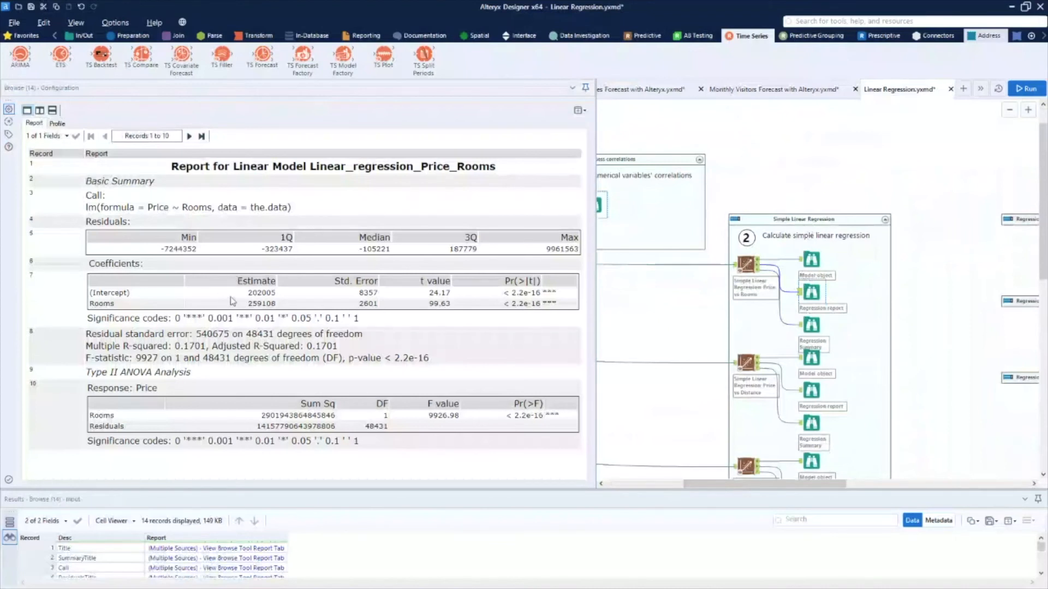
double_click(255, 293)
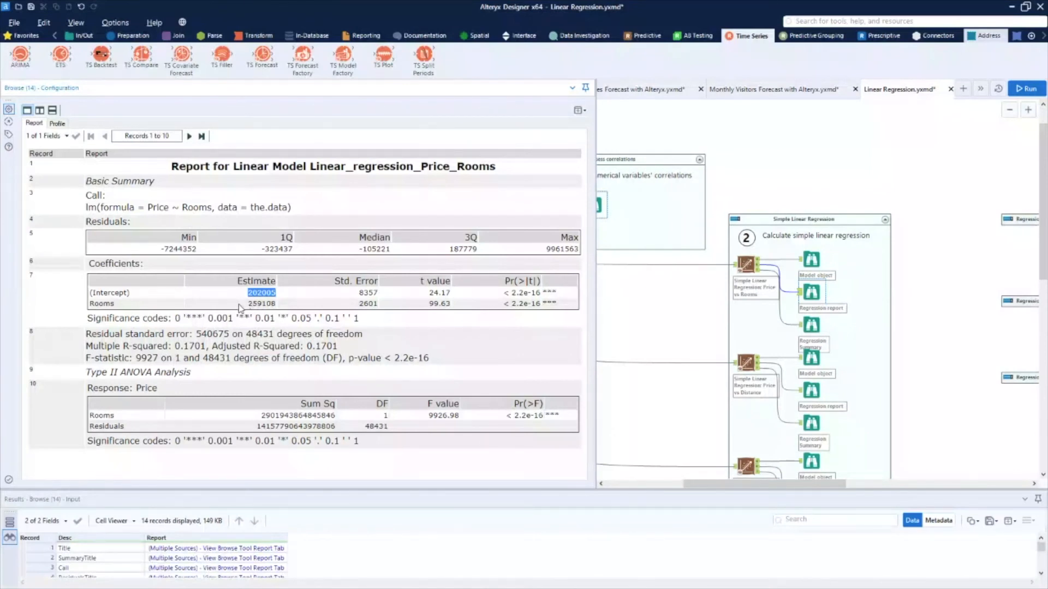
left_click_drag(247, 304, 263, 304)
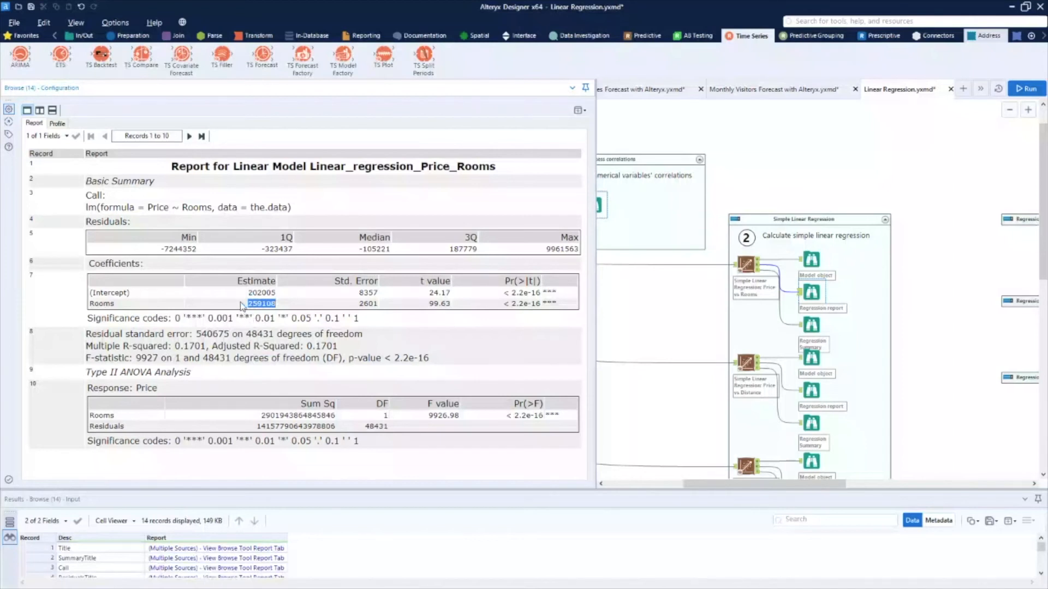
left_click(241, 306)
left_click_drag(182, 346, 195, 346)
left_click(175, 350)
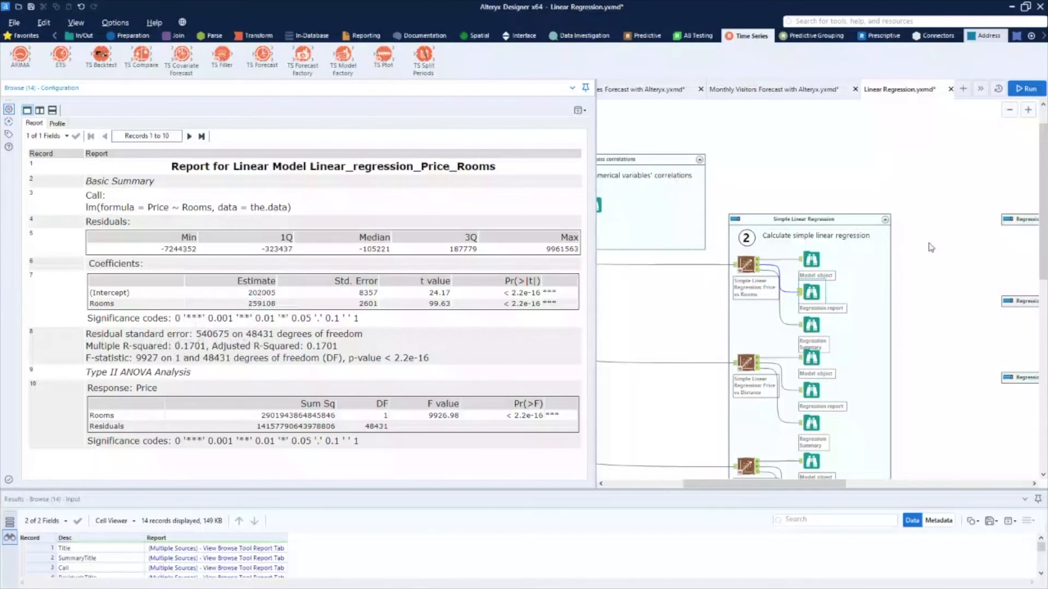
- Expand the Regression Summary - Price vs Rooms container, examine its R-squared and error metrics, and collapse it again
scroll(839, 426, "down", 3)
left_click_drag(830, 484, 896, 484)
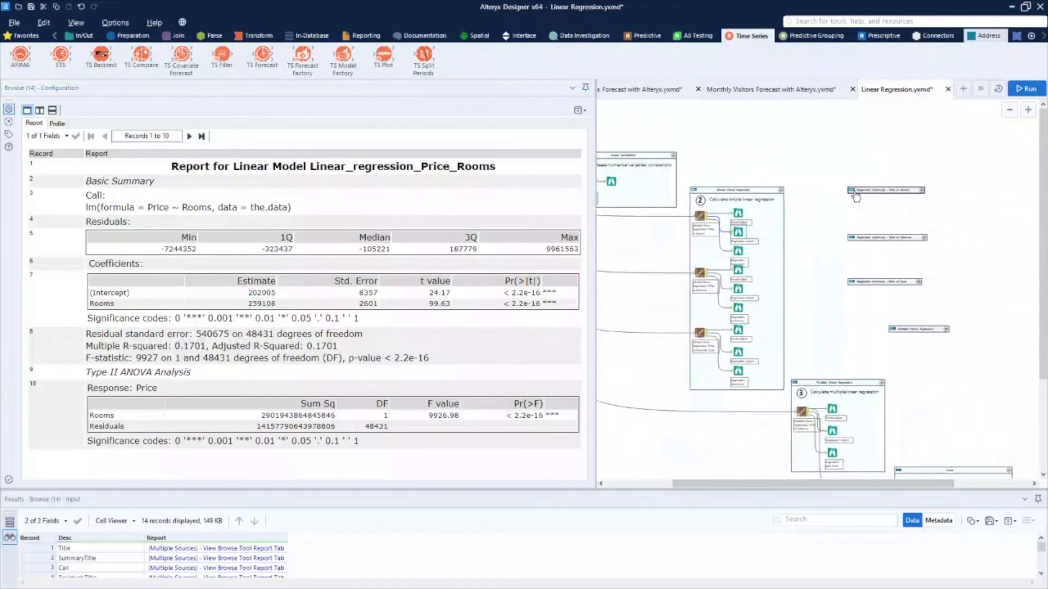
left_click(855, 192)
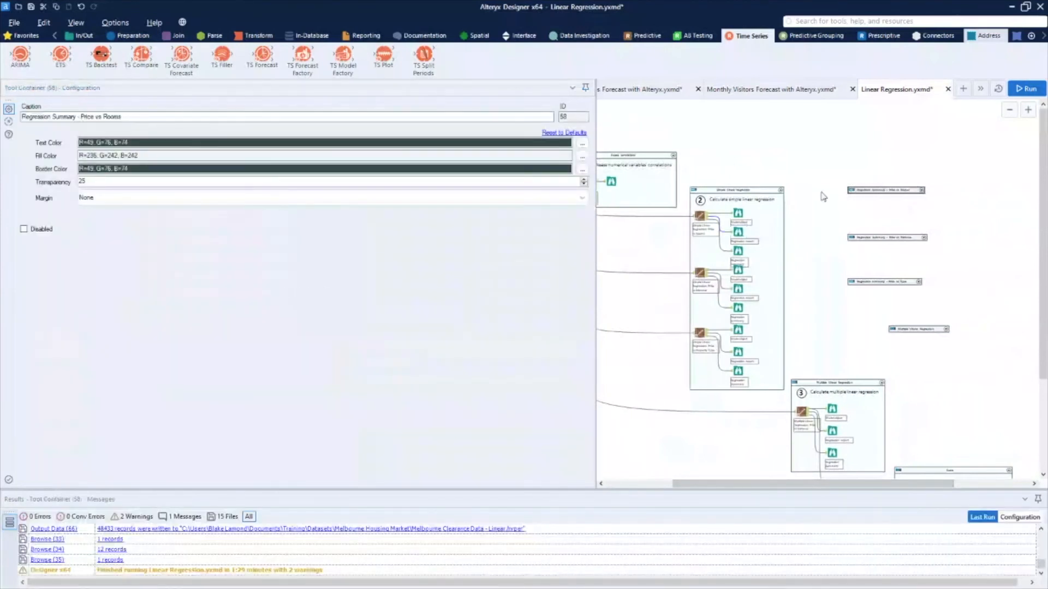
left_click(921, 190)
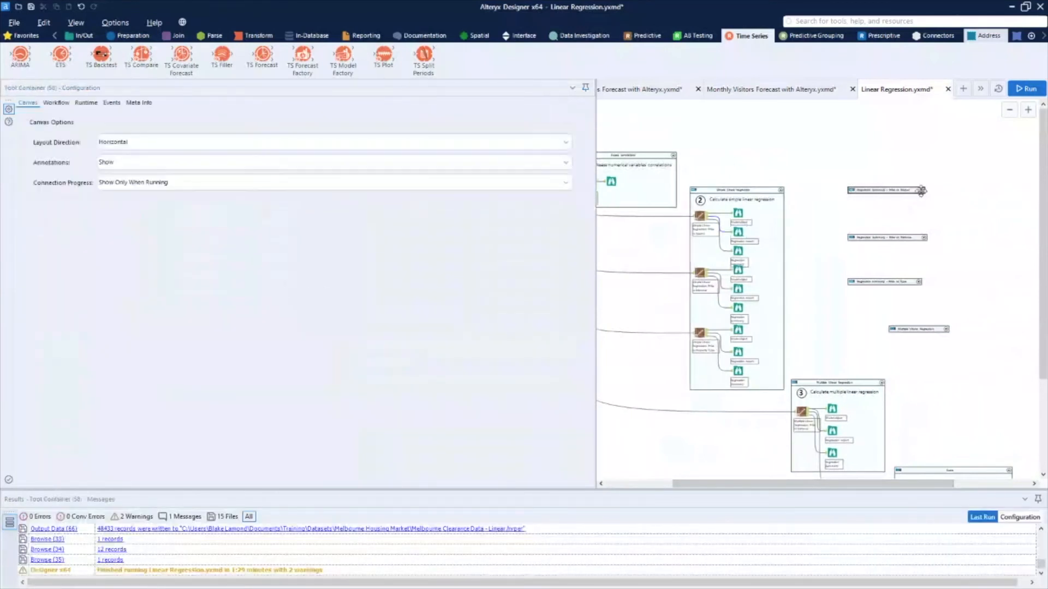
left_click_drag(892, 485, 972, 484)
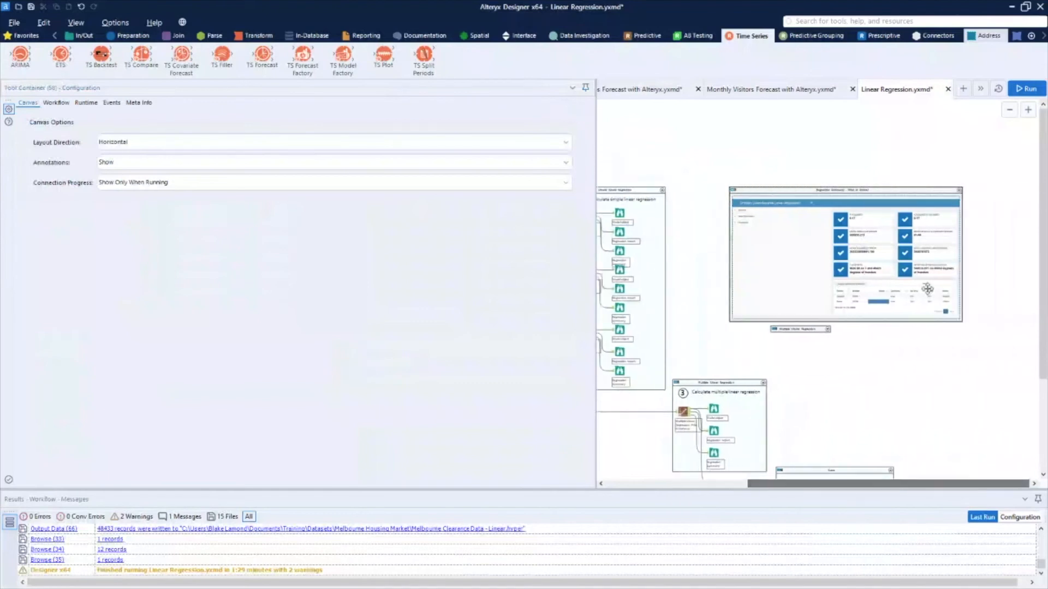
scroll(928, 289, "up", 3)
scroll(930, 294, "up", 1)
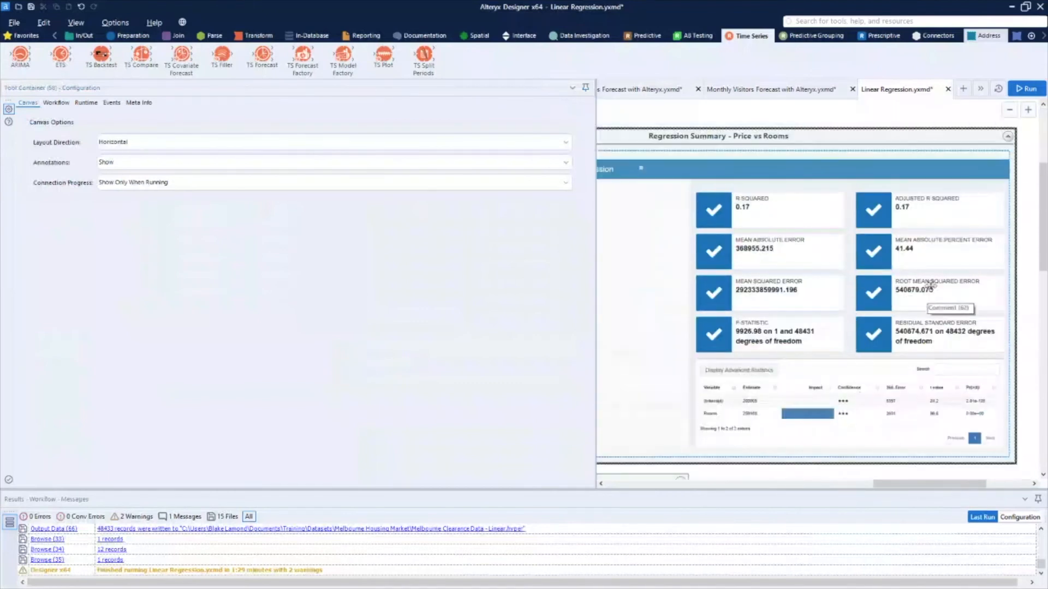
scroll(930, 284, "up", 1)
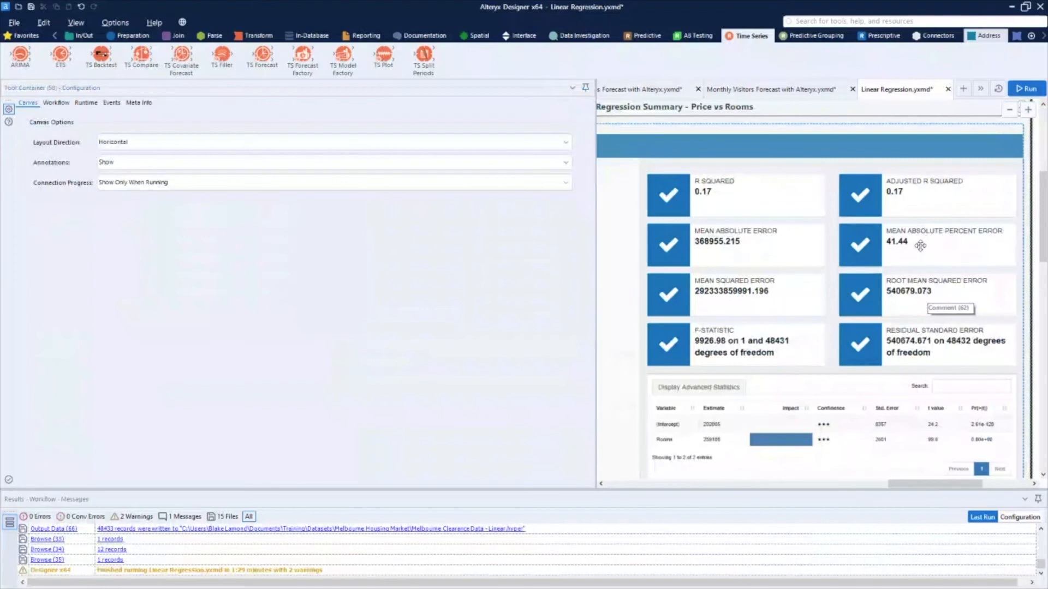
scroll(920, 244, "down", 3)
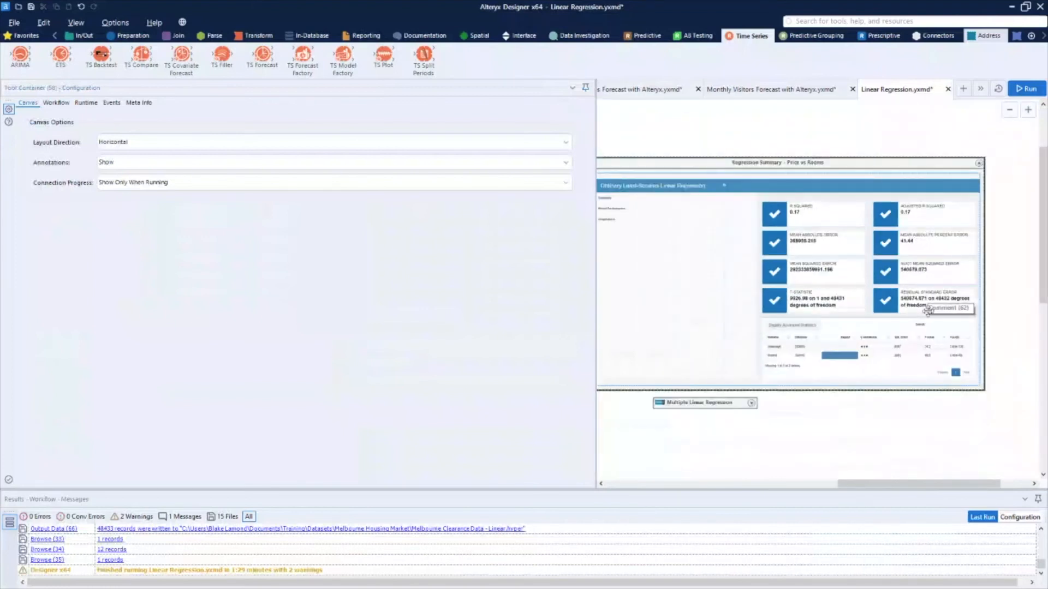
left_click_drag(922, 483, 770, 488)
left_click(964, 164)
- Examine the Price vs Distance regression report, highlighting the Distance coefficient estimate and the multiple R-squared
scroll(703, 316, "down", 1)
scroll(735, 308, "up", 3)
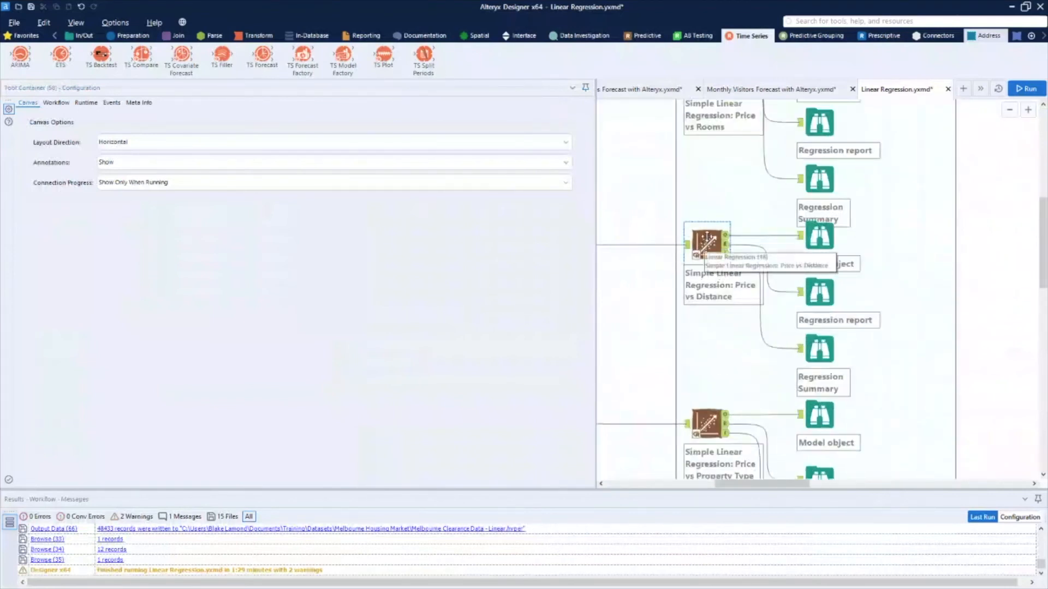
left_click(819, 288)
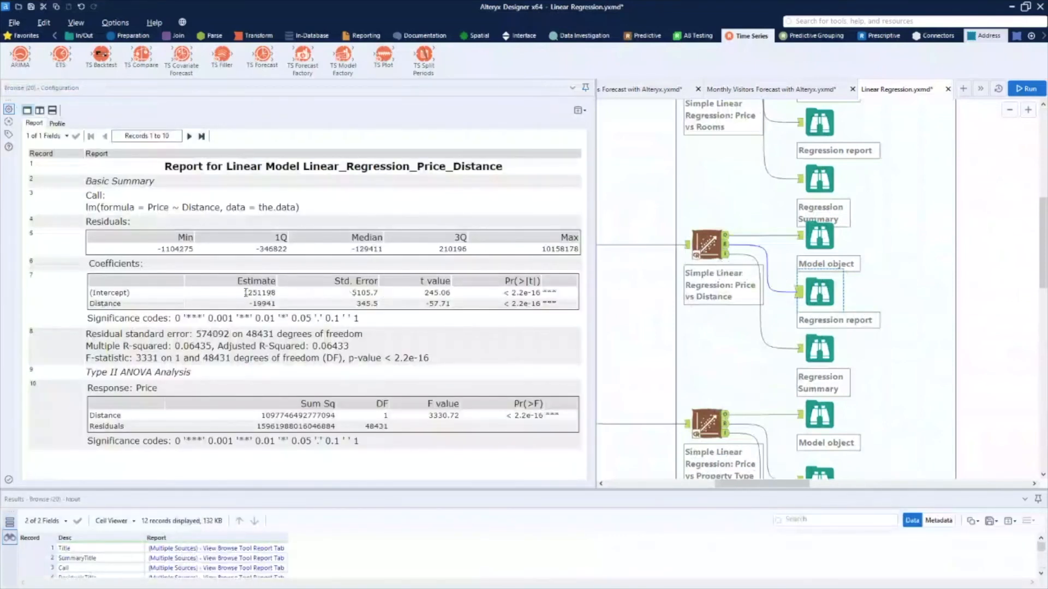
left_click_drag(245, 293, 273, 304)
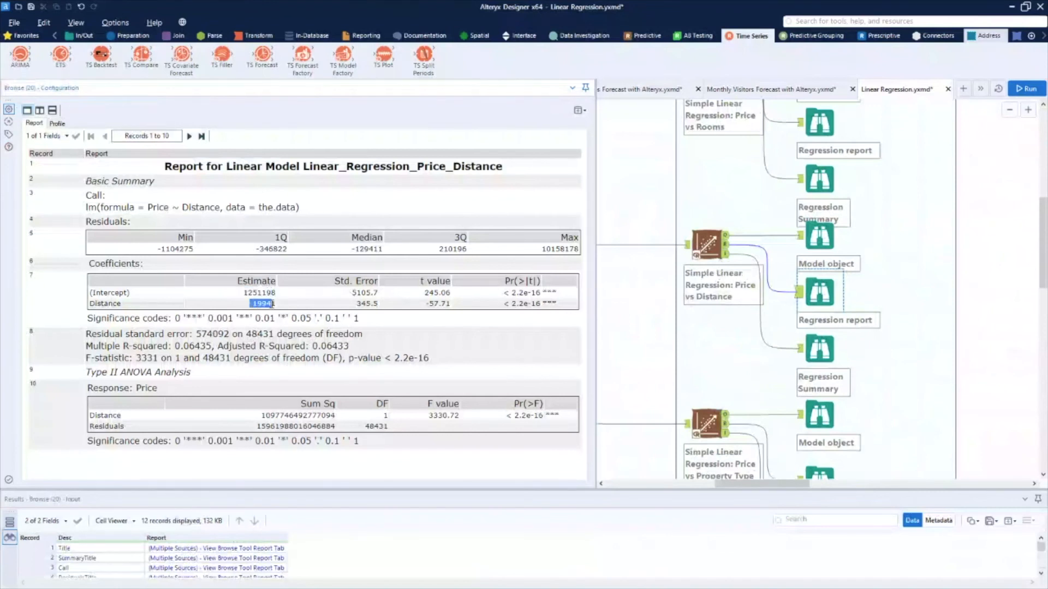
left_click(233, 312)
left_click_drag(184, 346, 208, 343)
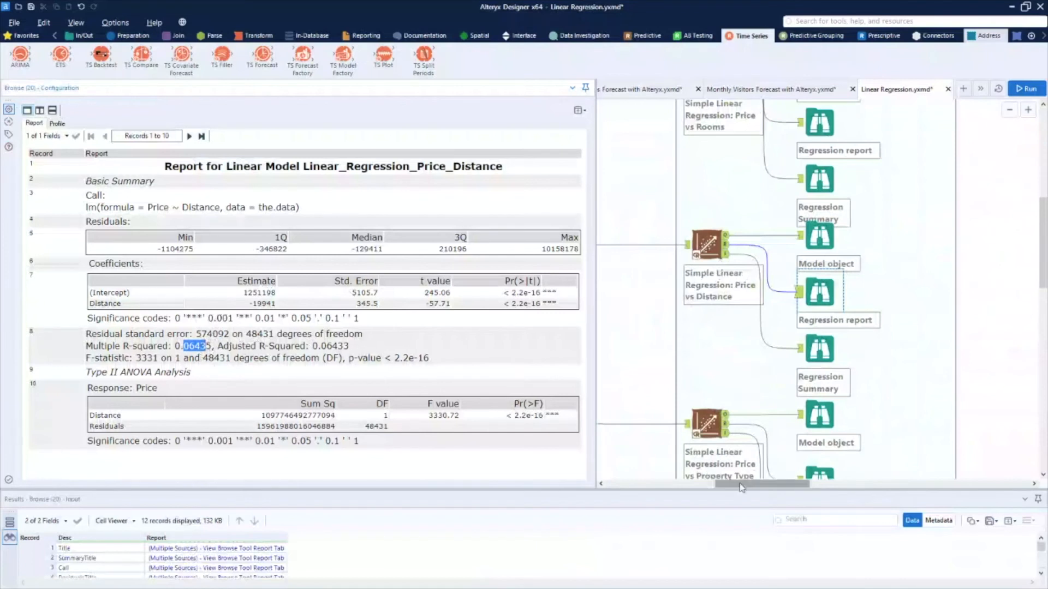
- Expand the Regression Summary - Price vs Distance container and examine its R-squared and error metrics
left_click_drag(744, 485, 784, 442)
scroll(847, 362, "down", 3)
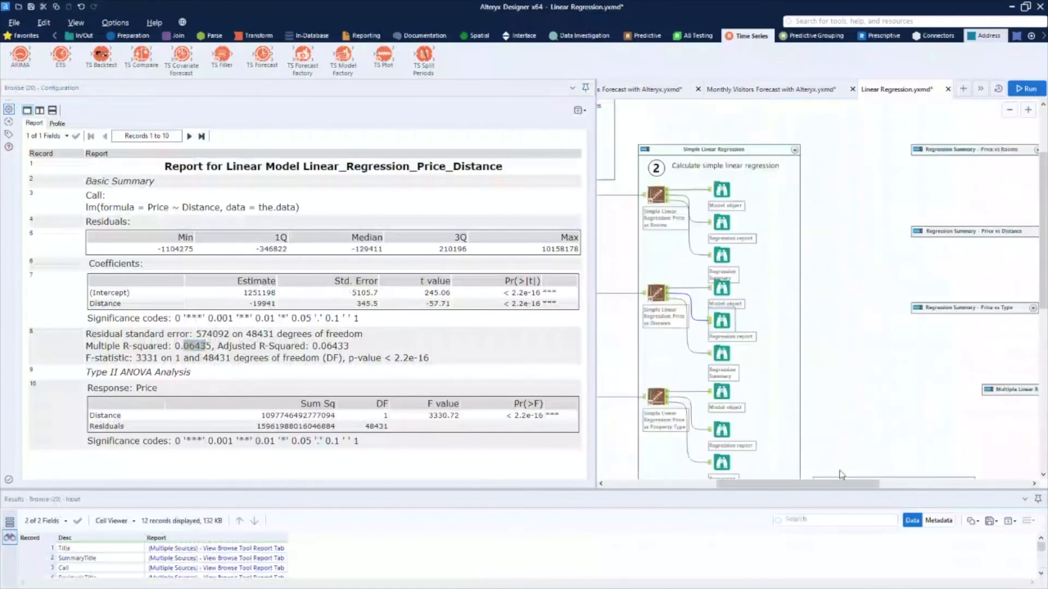
left_click_drag(849, 483, 885, 480)
left_click(947, 232)
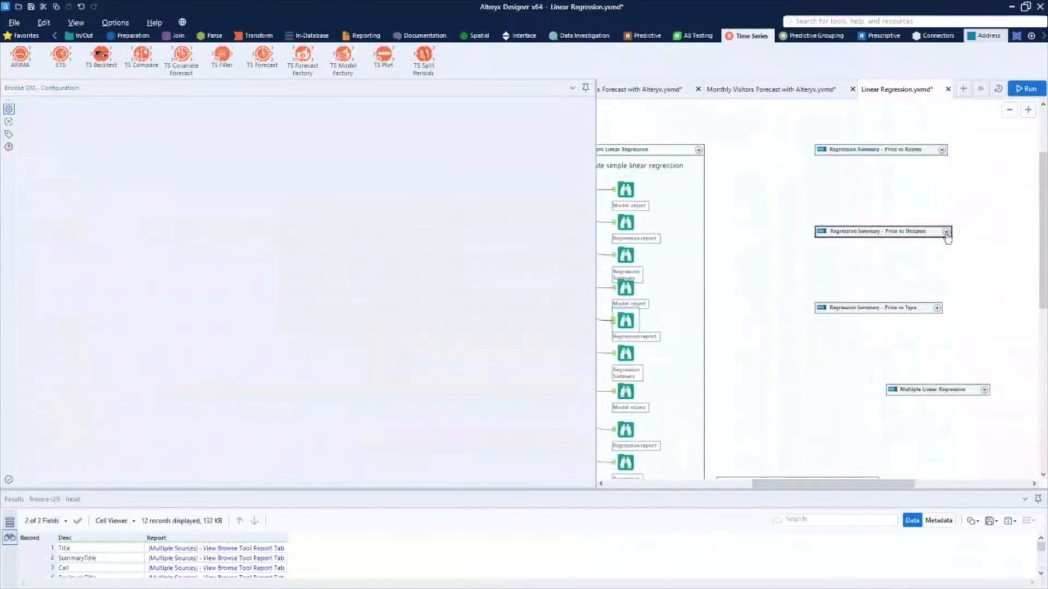
left_click_drag(876, 483, 925, 482)
scroll(948, 346, "up", 3)
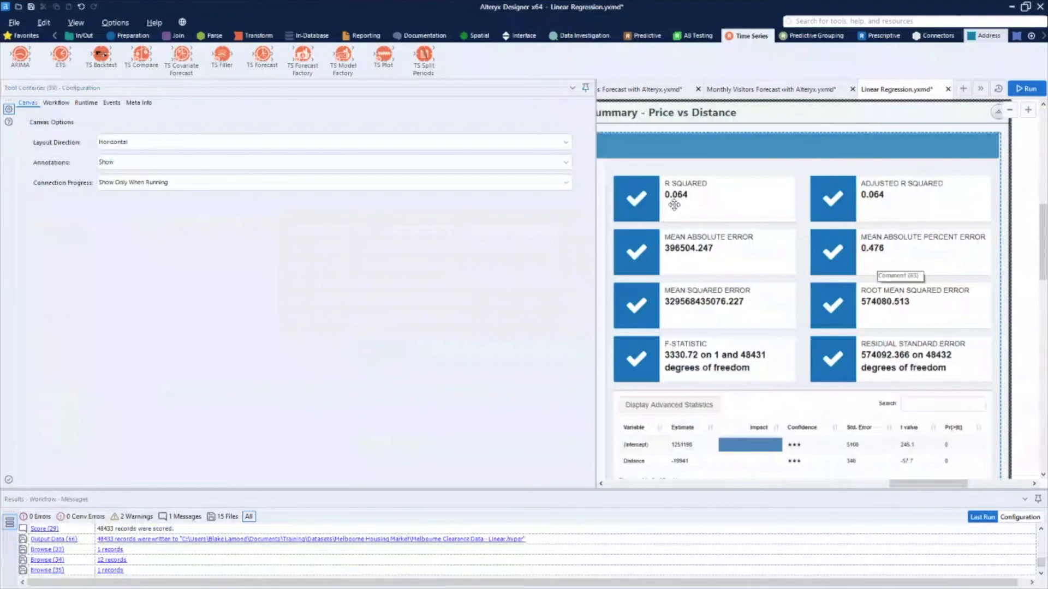
scroll(674, 204, "down", 3)
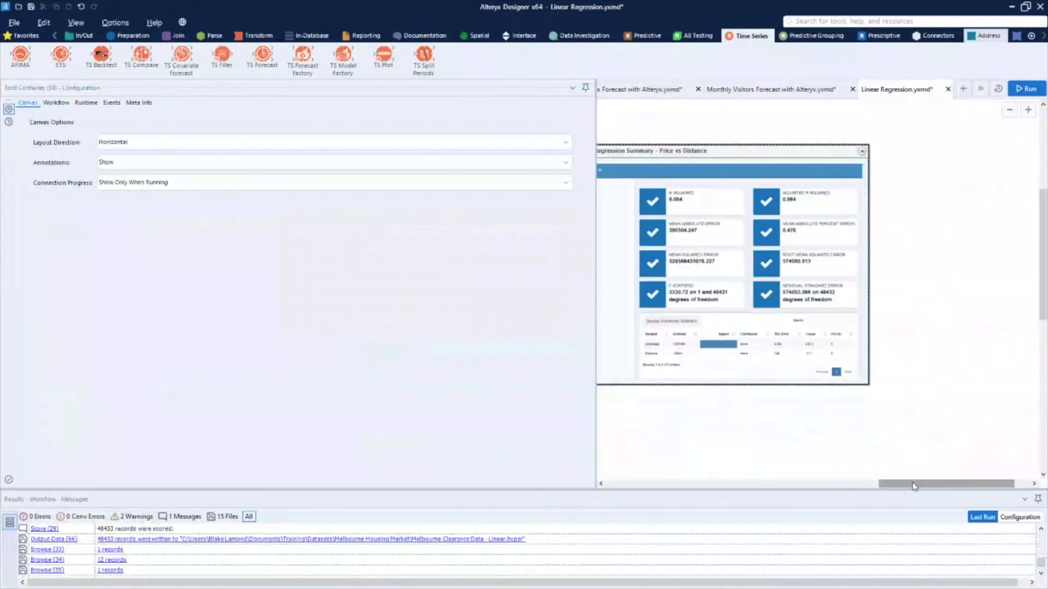
- Collapse the Price vs Distance summary and examine the Price vs Property Type regression report, highlighting the Type coefficient estimate and multiple R-squared
left_click_drag(914, 487, 775, 484)
left_click(960, 152)
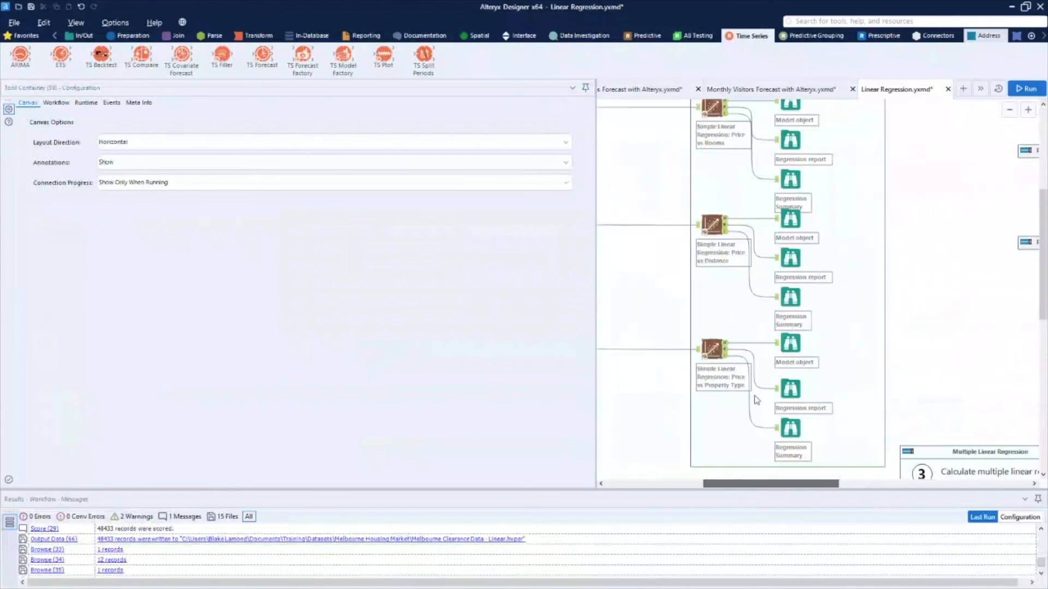
left_click(790, 388)
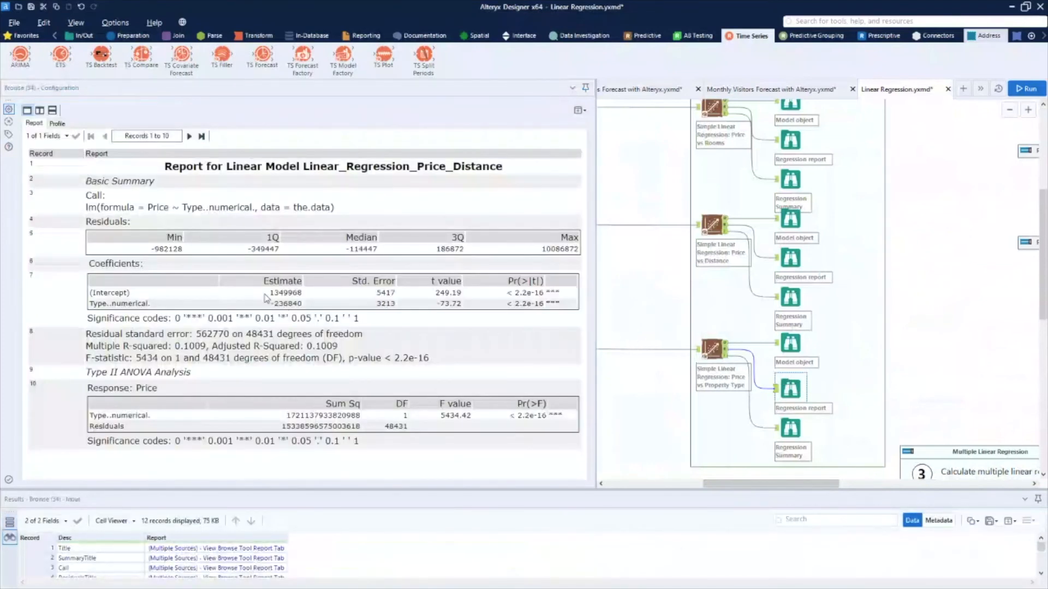
mouse_move(270, 297)
left_mouse_down()
mouse_move(306, 297)
mouse_move(286, 305)
left_mouse_up()
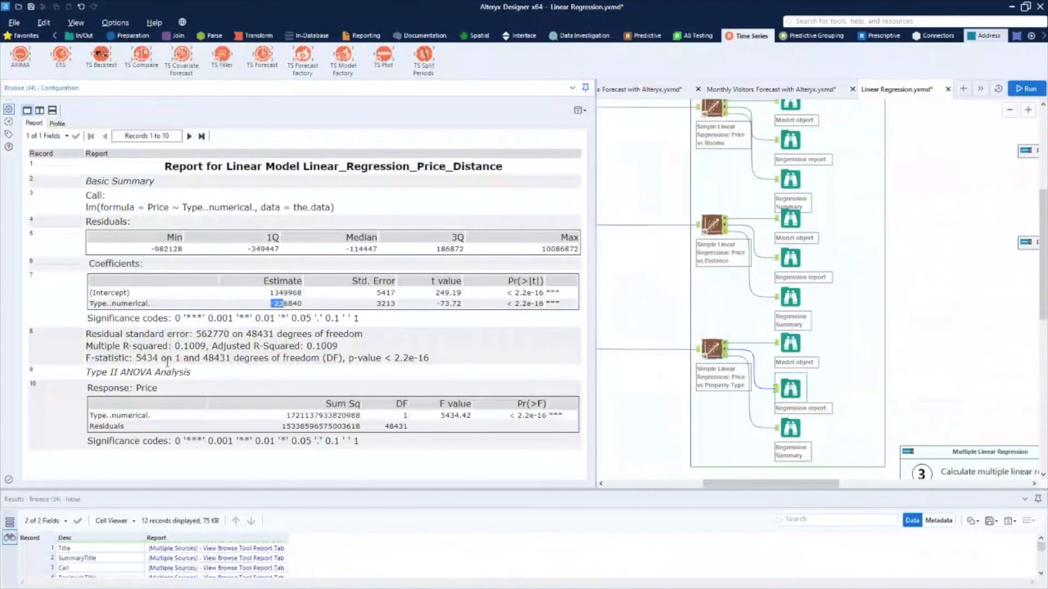
left_click_drag(177, 346, 199, 345)
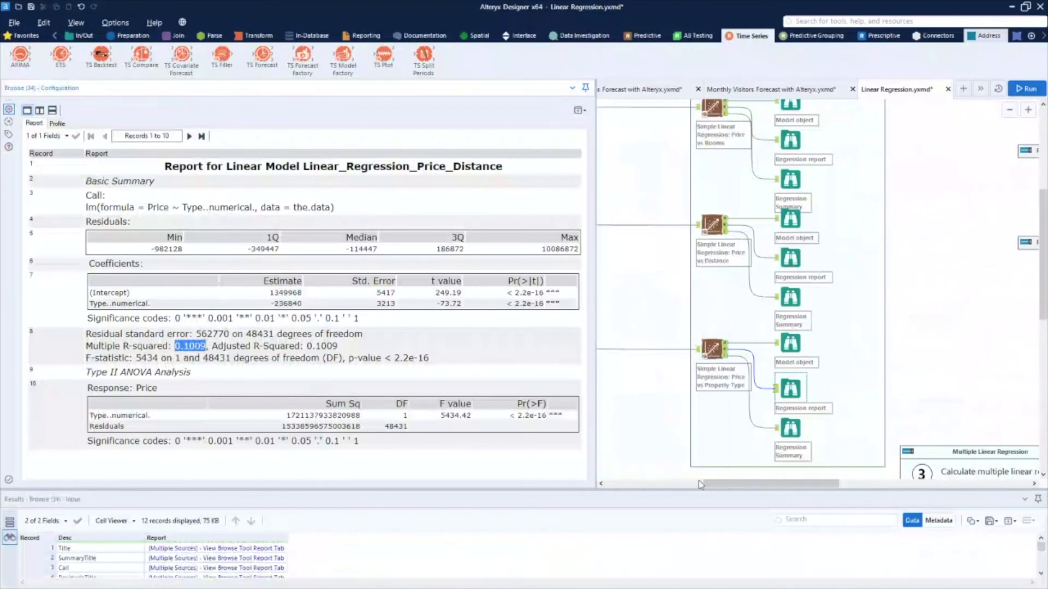
- Expand the Regression Summary - Price vs Type container, examine its R-squared and error metrics, and collapse it again
left_click_drag(702, 485, 782, 484)
left_click(907, 242)
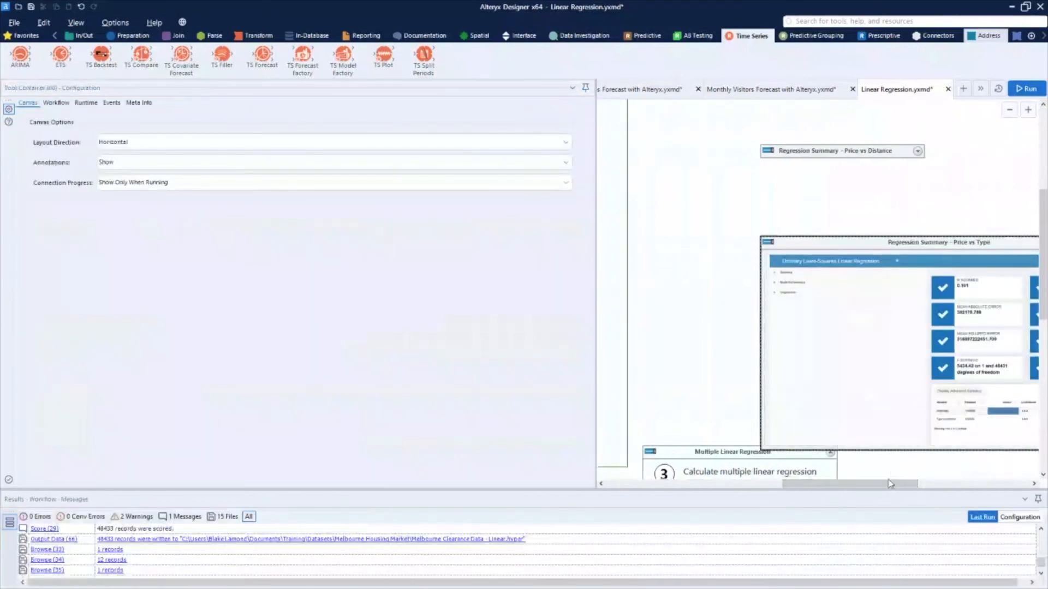
left_click_drag(892, 484, 944, 484)
scroll(947, 324, "up", 3)
scroll(948, 324, "up", 1)
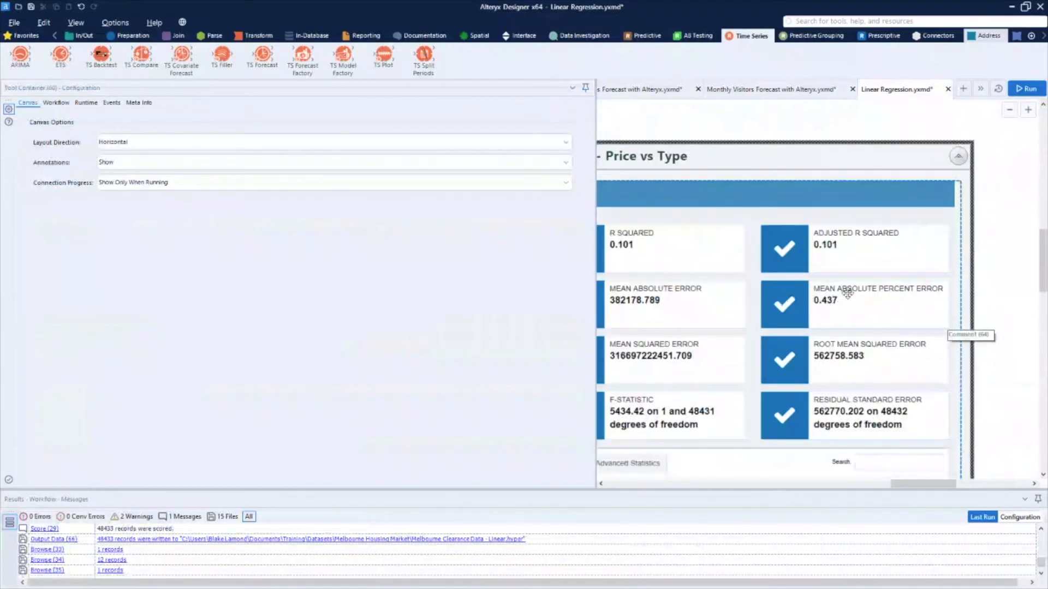
left_click_drag(926, 484, 920, 485)
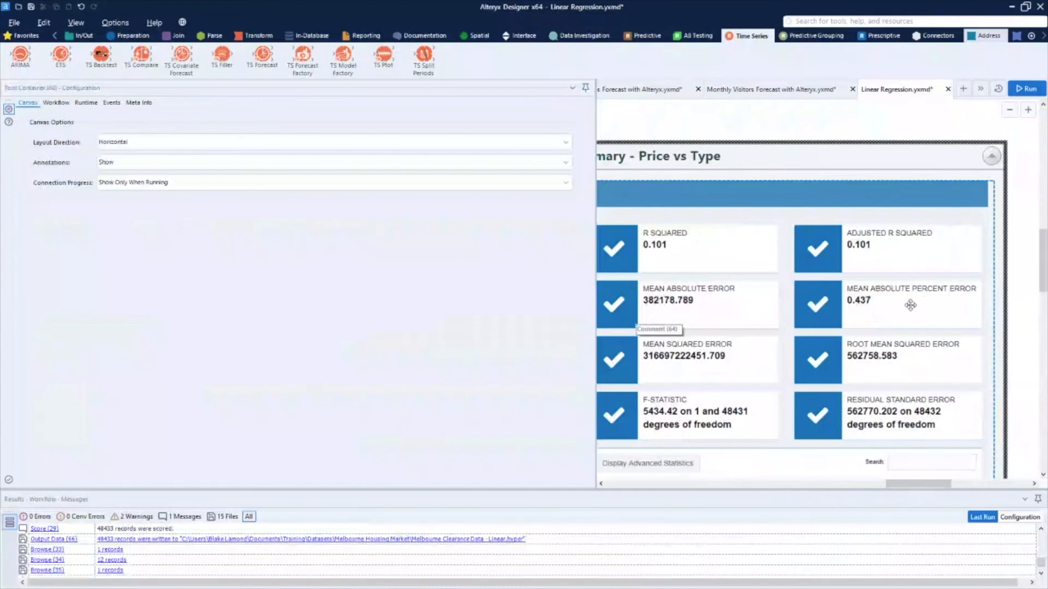
scroll(908, 306, "down", 3)
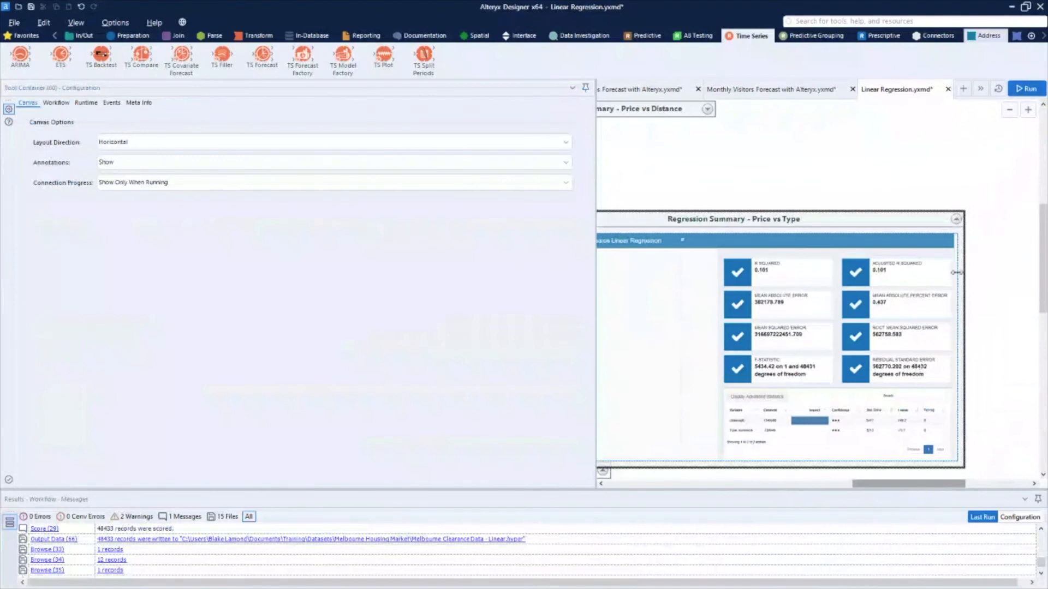
left_click(956, 220)
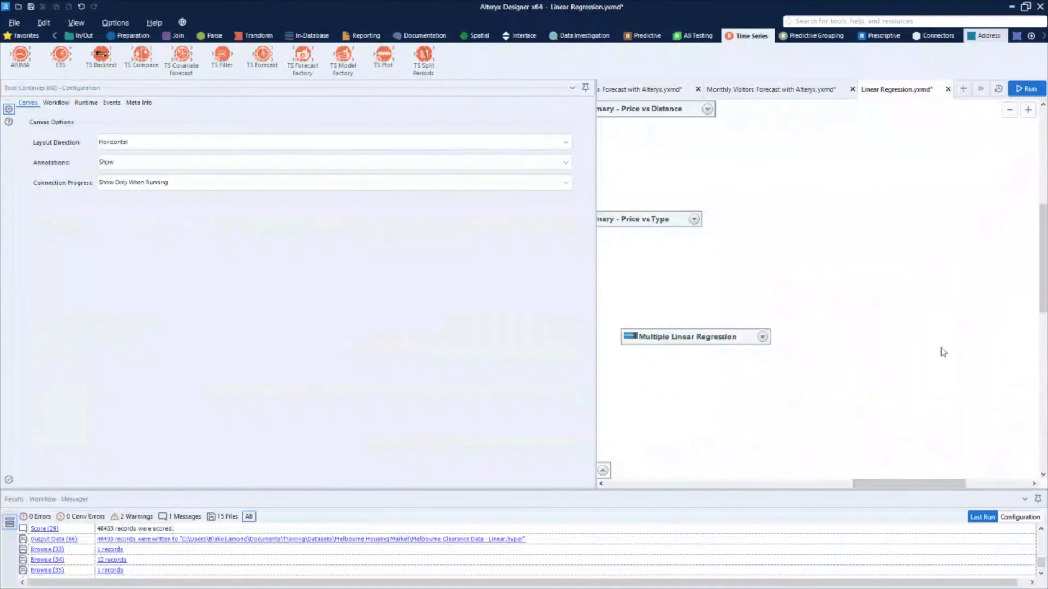
- Review the setup of the multiple linear regression tool, checking its target variable and the selected predictor variables
left_click_drag(943, 480, 797, 468)
scroll(836, 352, "down", 3)
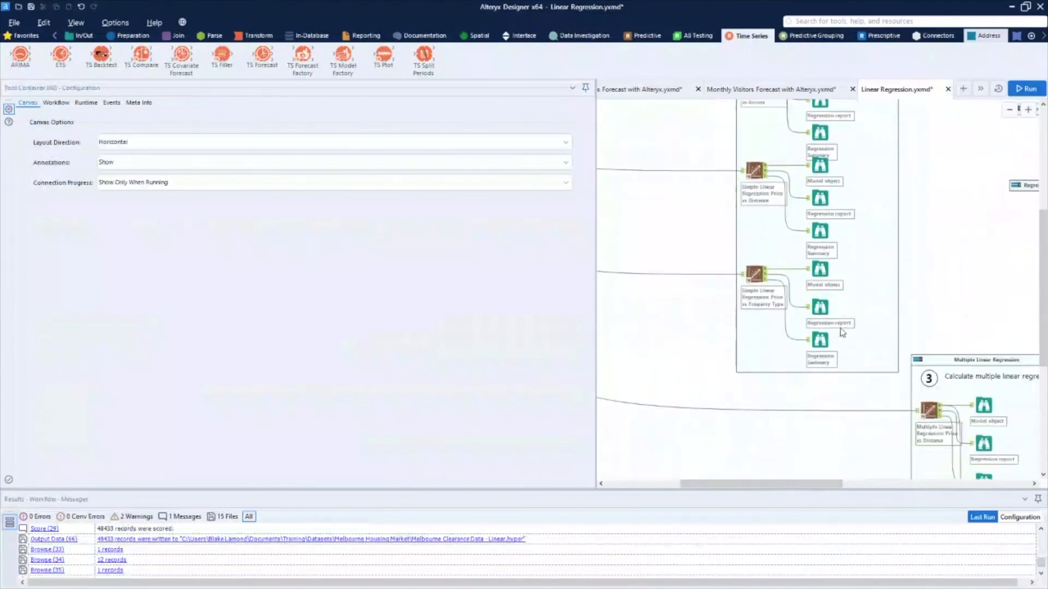
scroll(836, 343, "down", 1)
left_click_drag(820, 482, 875, 486)
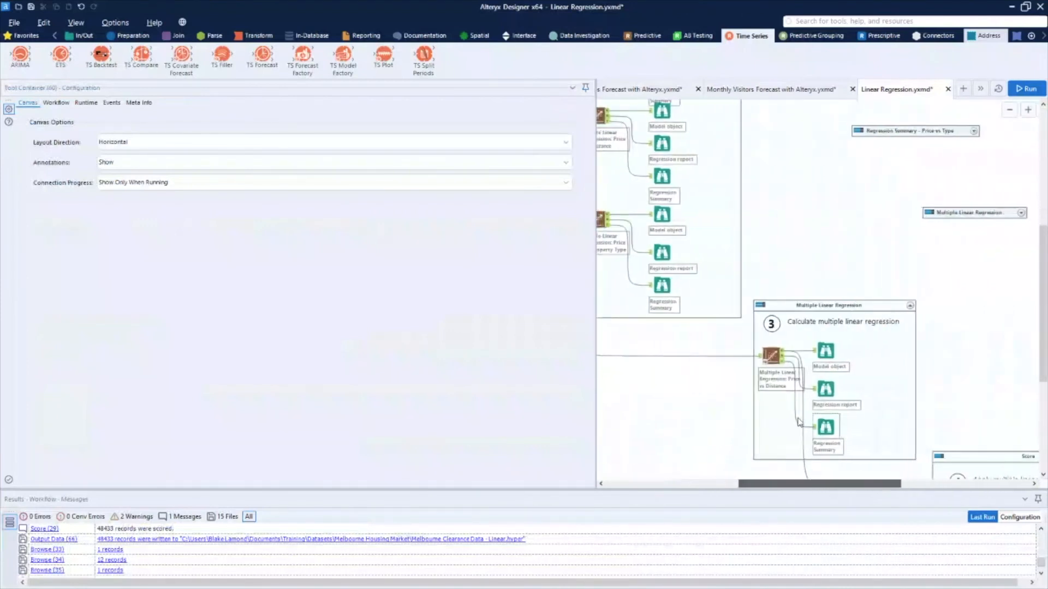
left_click(771, 356)
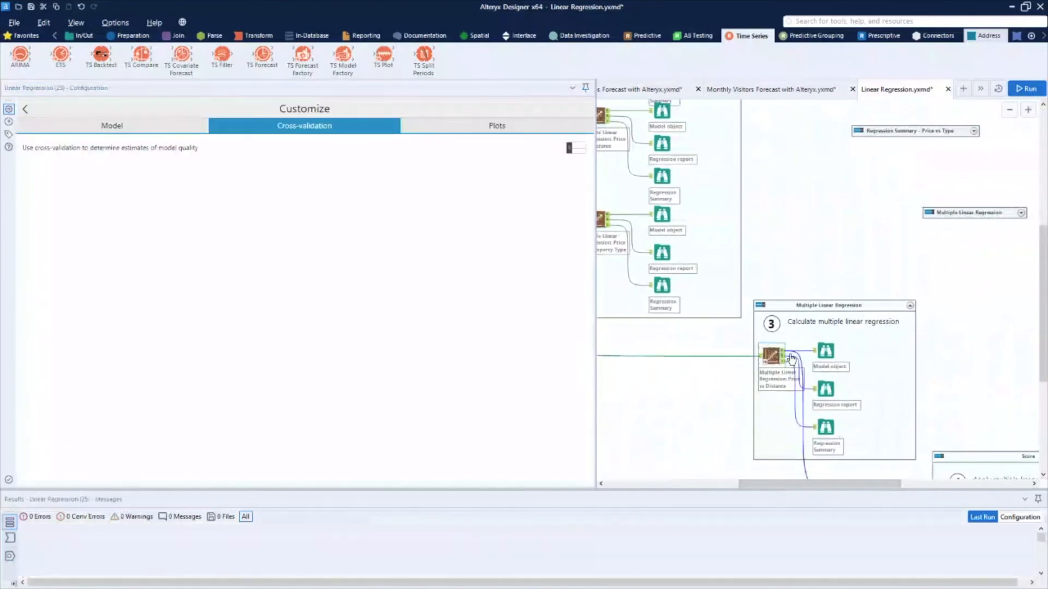
left_click(26, 109)
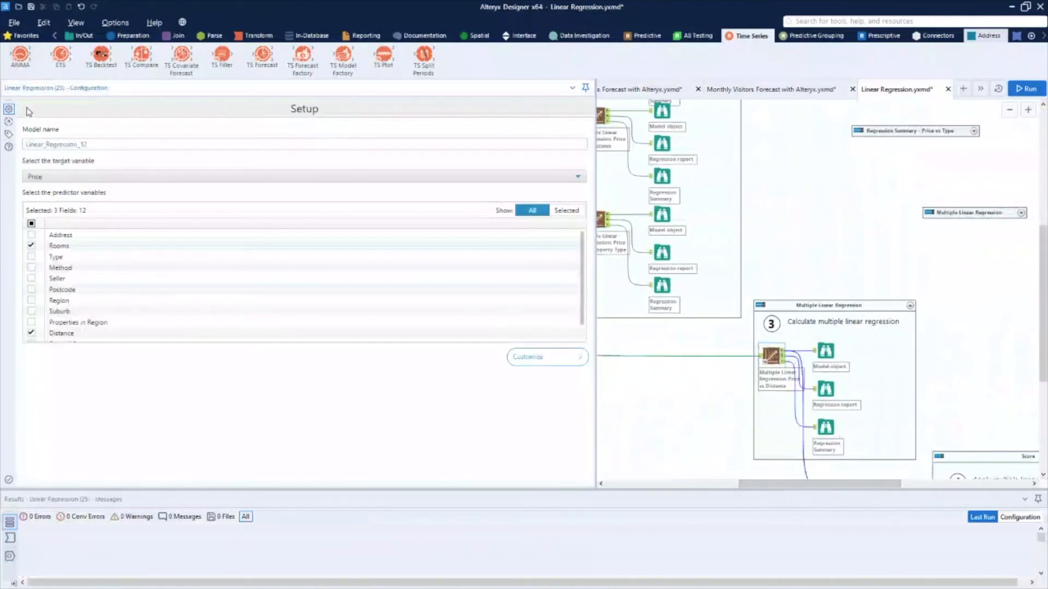
scroll(76, 264, "down", 1)
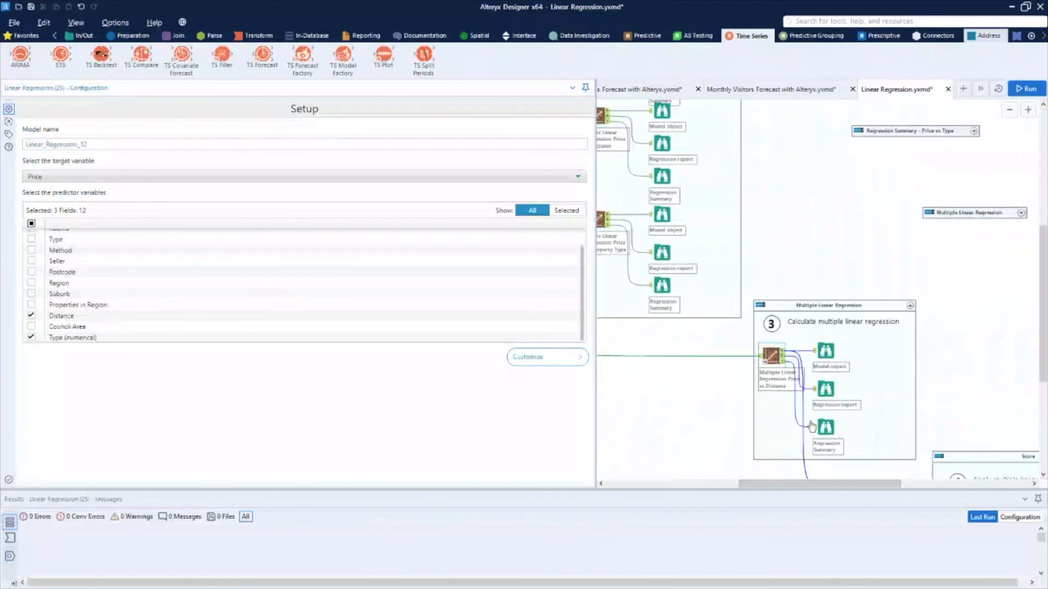
- Examine the multiple linear regression report, highlighting the intercept estimate and the multiple R-squared
left_click(825, 388)
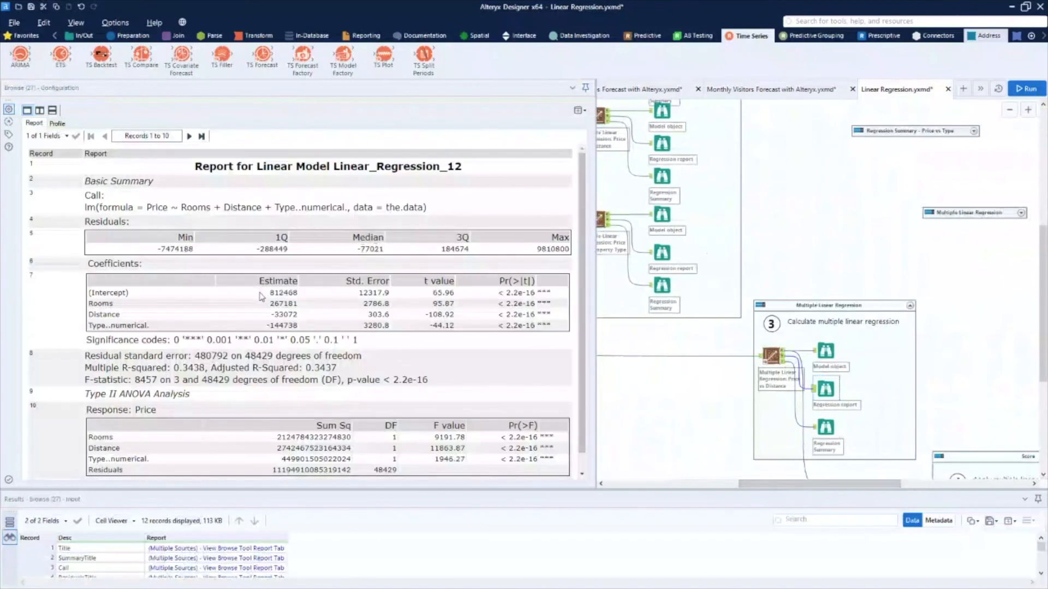
left_click_drag(269, 293, 285, 294)
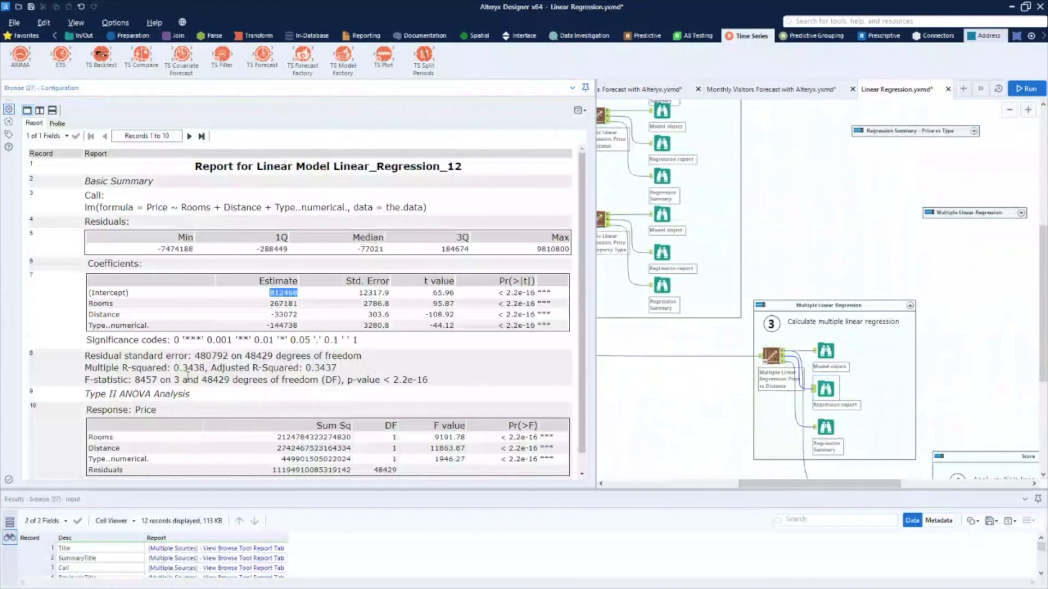
left_click_drag(182, 368, 192, 368)
scroll(197, 361, "down", 1)
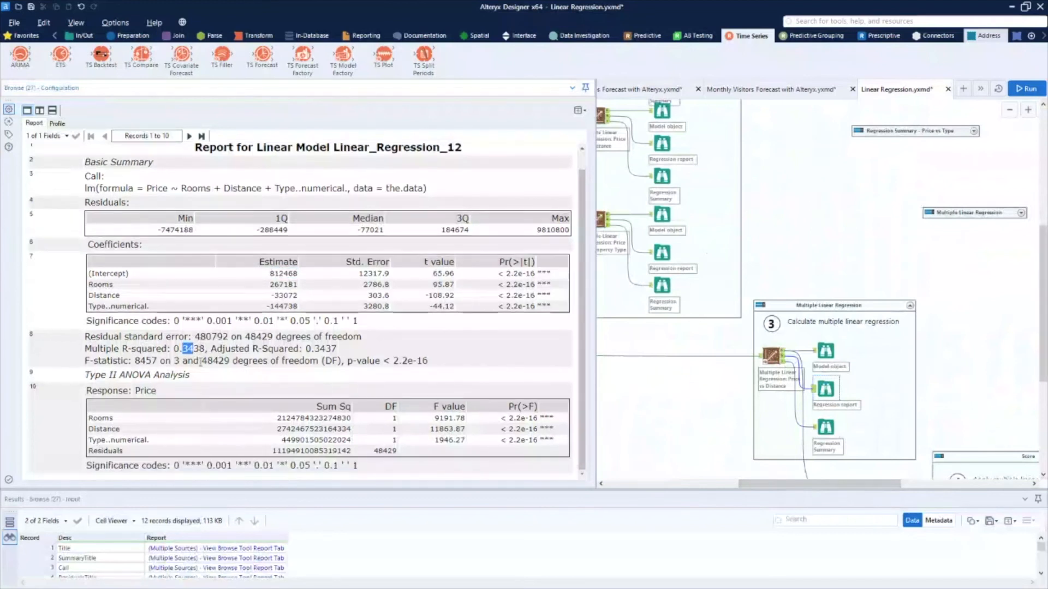
- Expand the collapsed Multiple Linear Regression summary container and examine its R-squared and error metrics
scroll(797, 289, "down", 3)
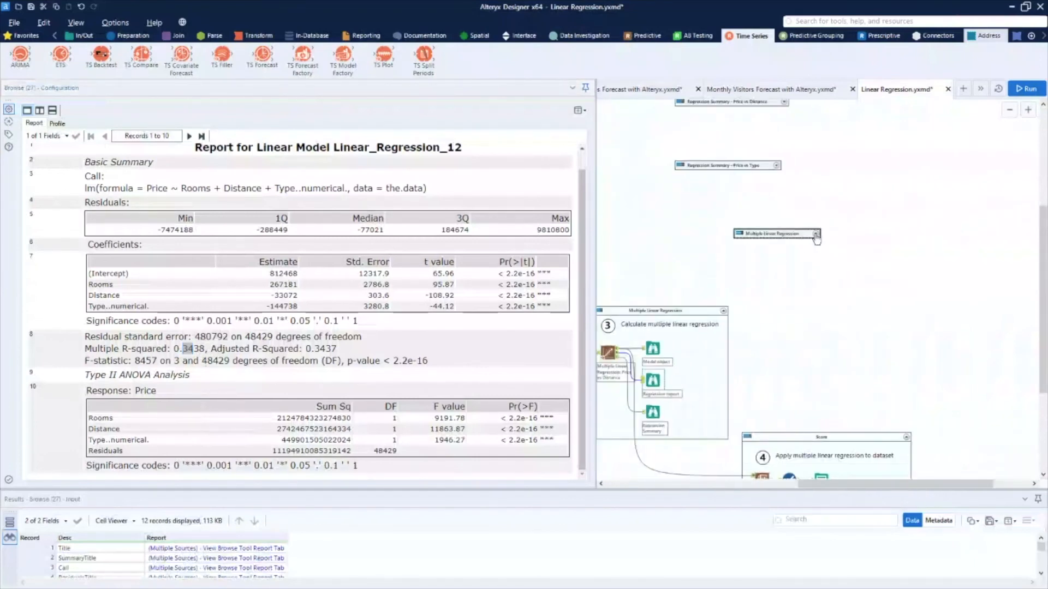
left_click(815, 234)
scroll(901, 307, "up", 4)
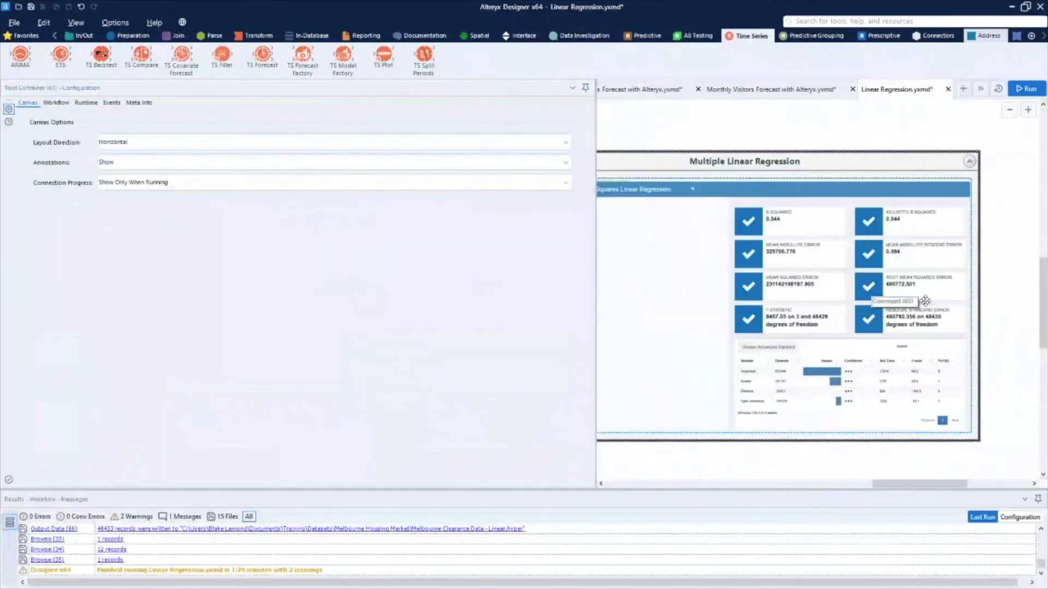
scroll(919, 295, "up", 1)
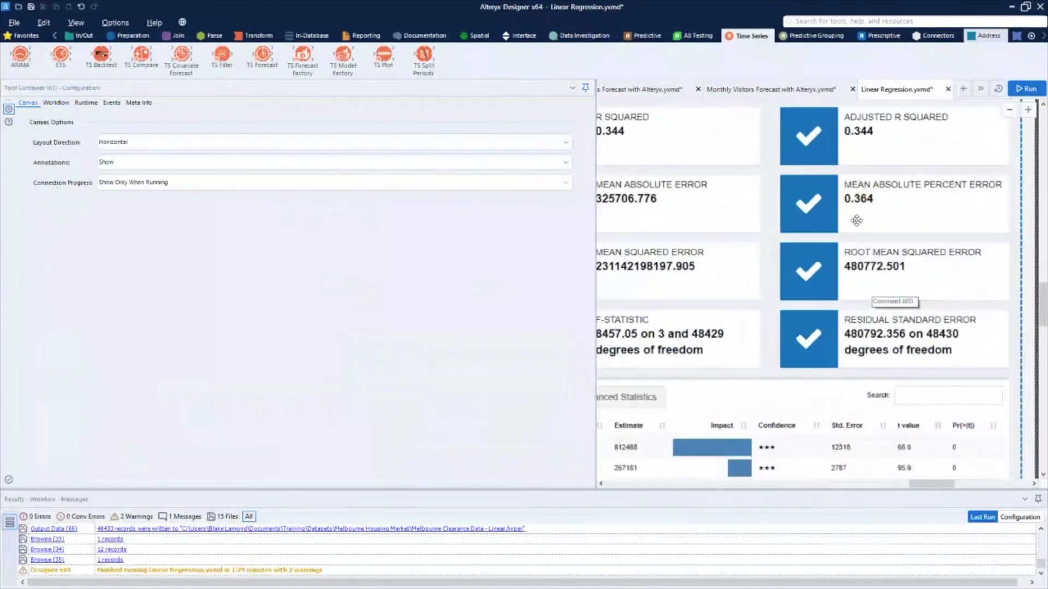
scroll(855, 219, "down", 1)
scroll(854, 218, "down", 1)
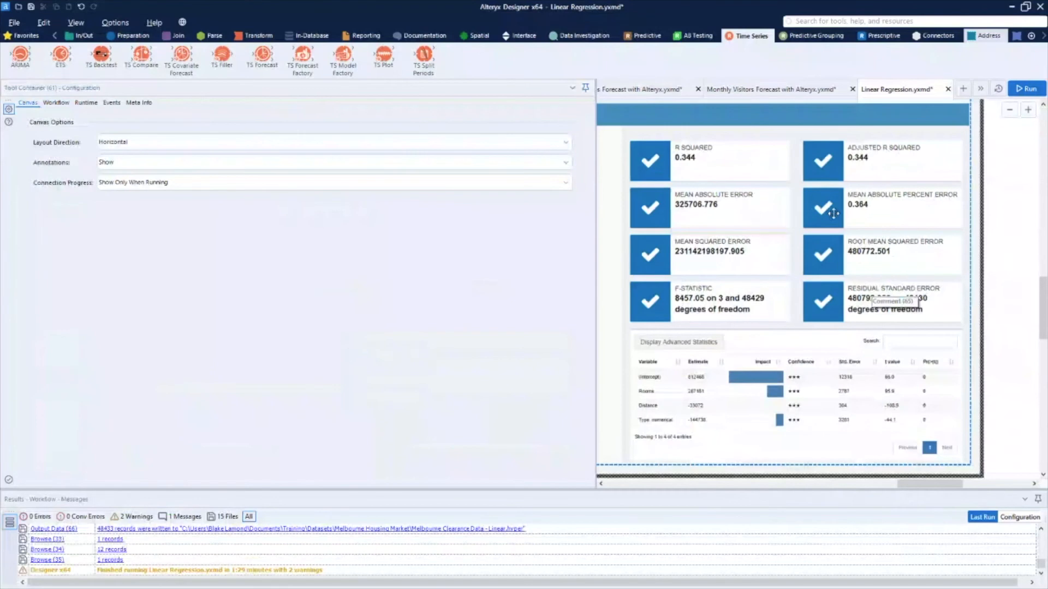
scroll(704, 242, "down", 2)
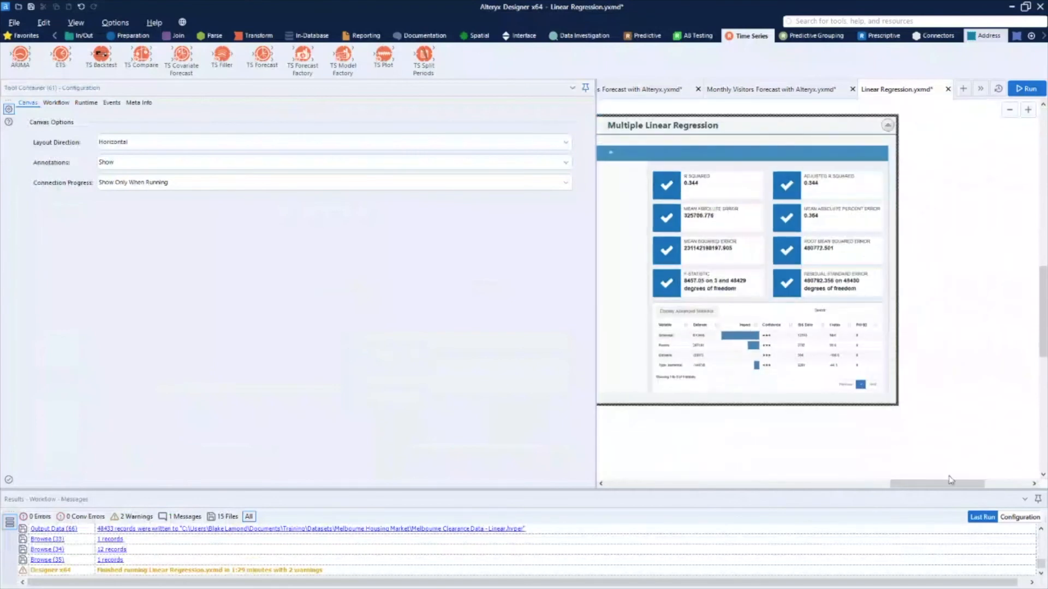
- Review the Score tool's local model options and the output settings for Melbourne Clearance Data - Linear.hyper
left_click_drag(950, 481, 872, 464)
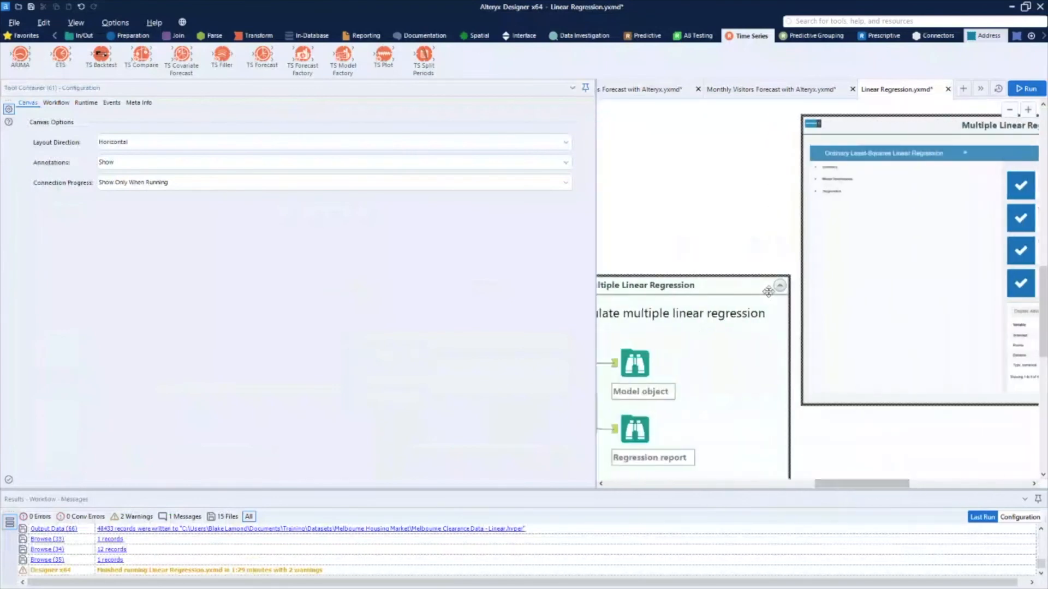
scroll(768, 292, "down", 3)
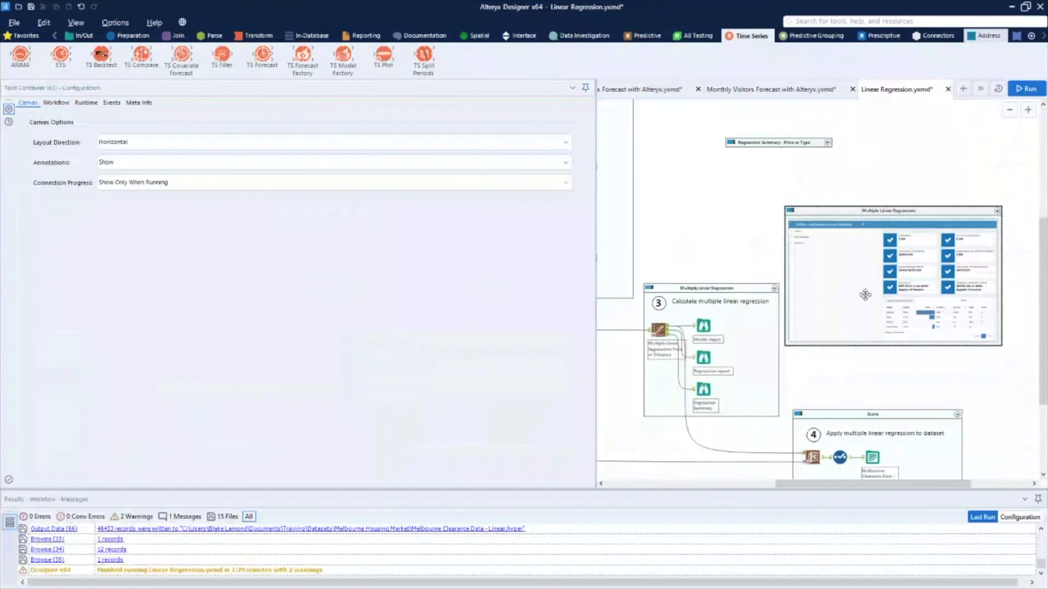
scroll(865, 295, "down", 2)
scroll(813, 388, "up", 2)
left_click(817, 330)
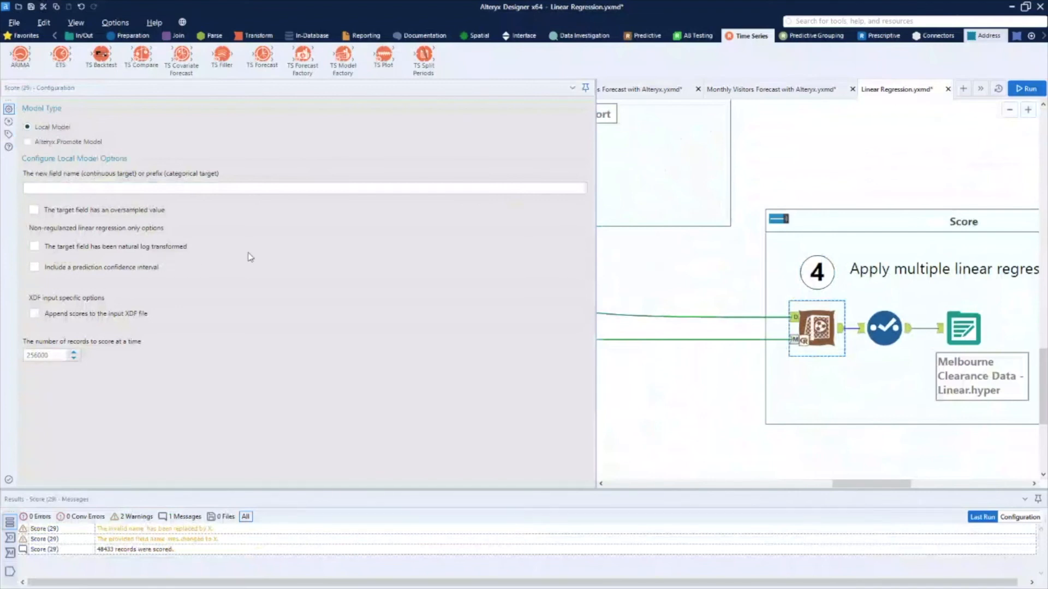
scroll(732, 306, "down", 2)
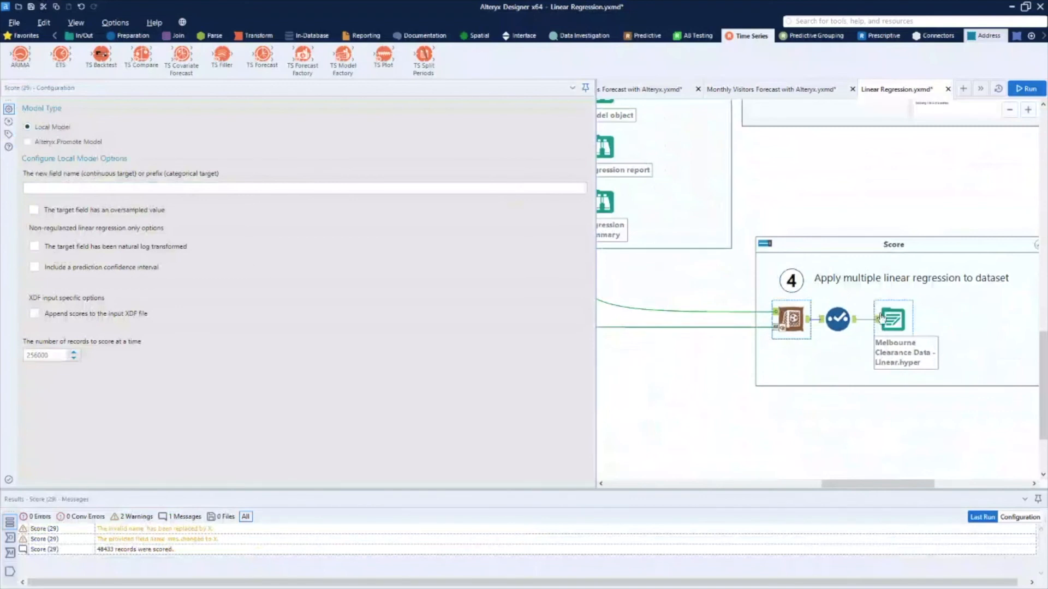
left_click(889, 321)
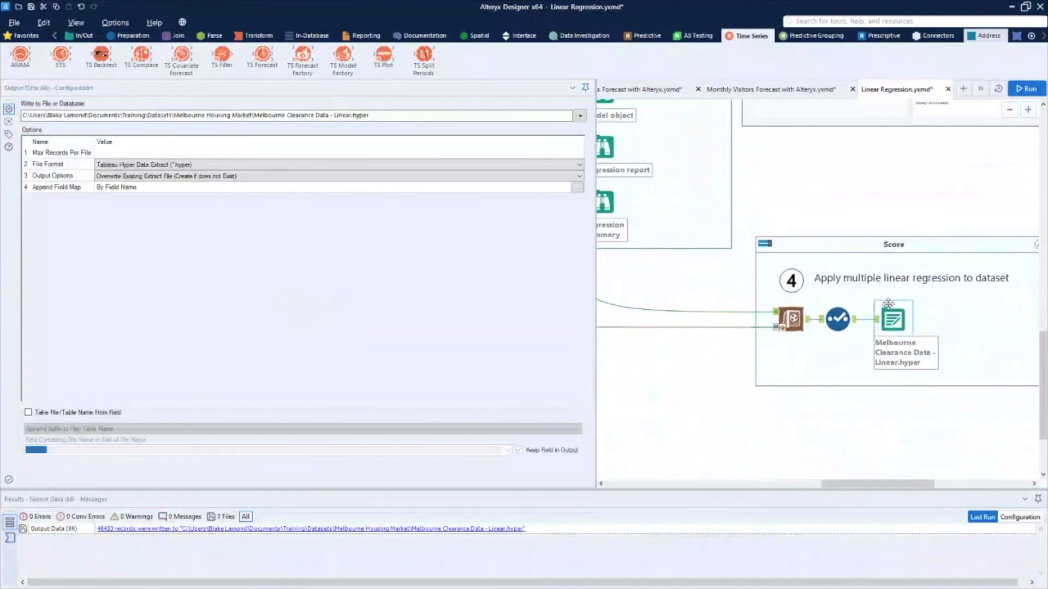
- Switch to the slide presentation and advance from the Linear Regression slide to the Multiple Linear Regression slide
key("alt+Tab")
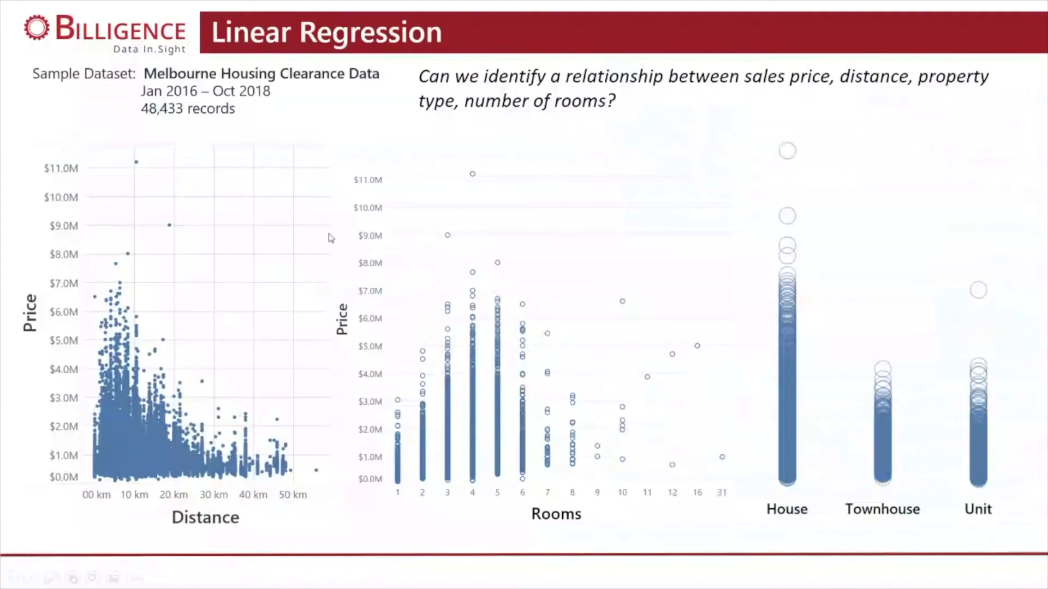
left_click(330, 233)
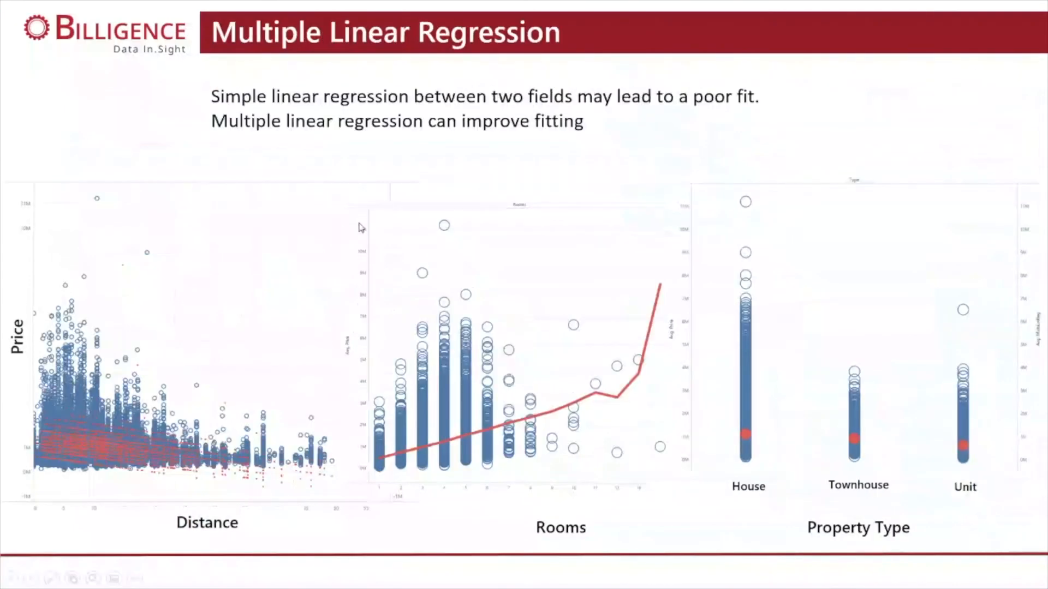